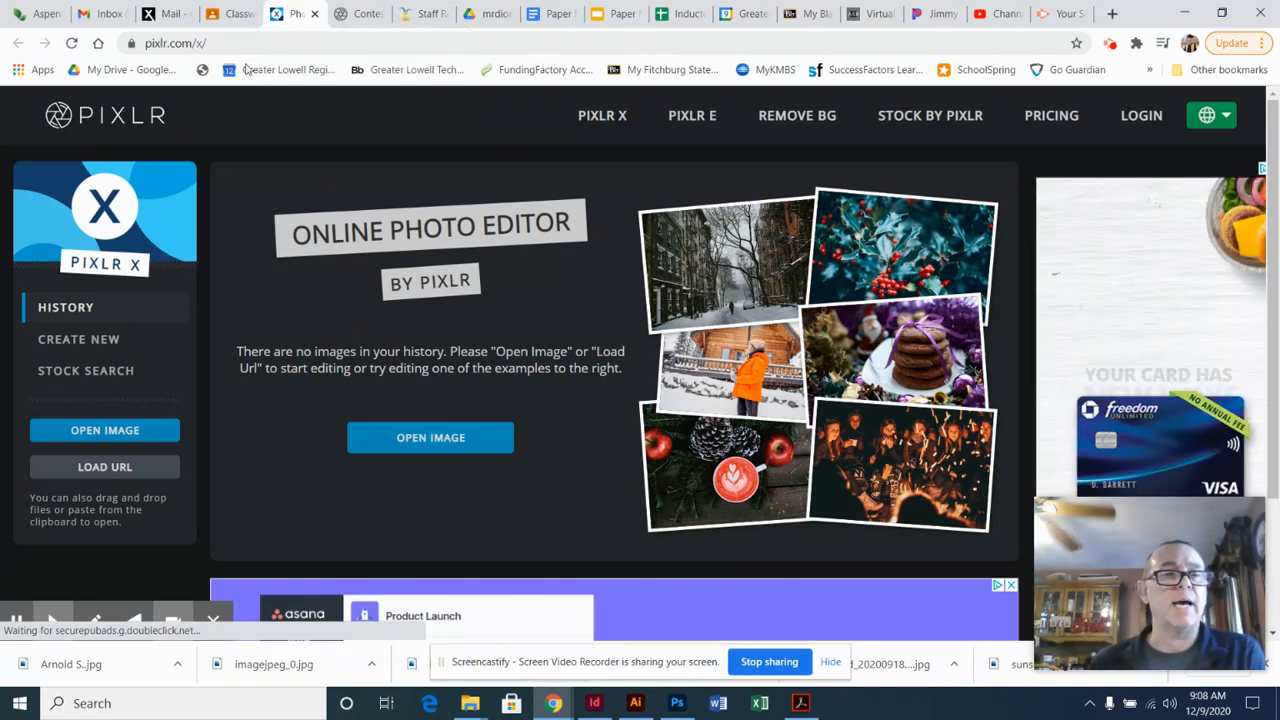
Open the portrait photo of the man in the leather jacket from the Desktop.
{"action": "left_click", "coordinate": [123, 431]}
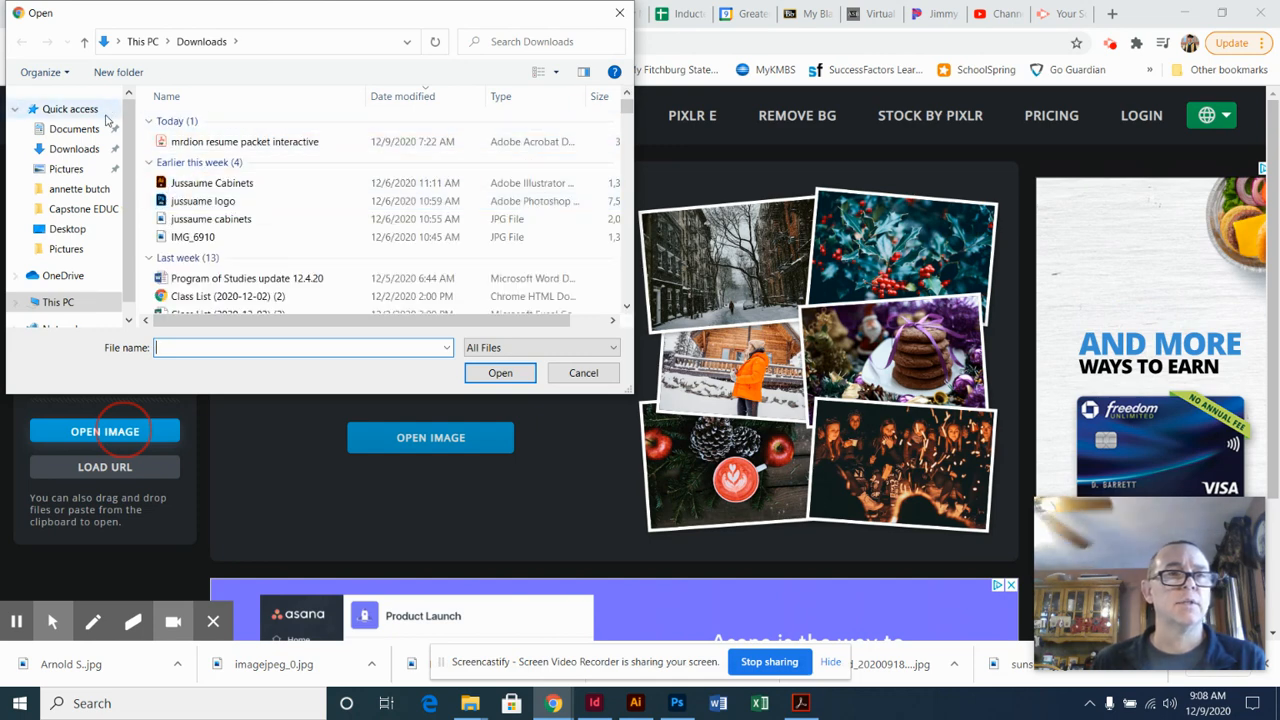
{"action": "left_click", "coordinate": [78, 232]}
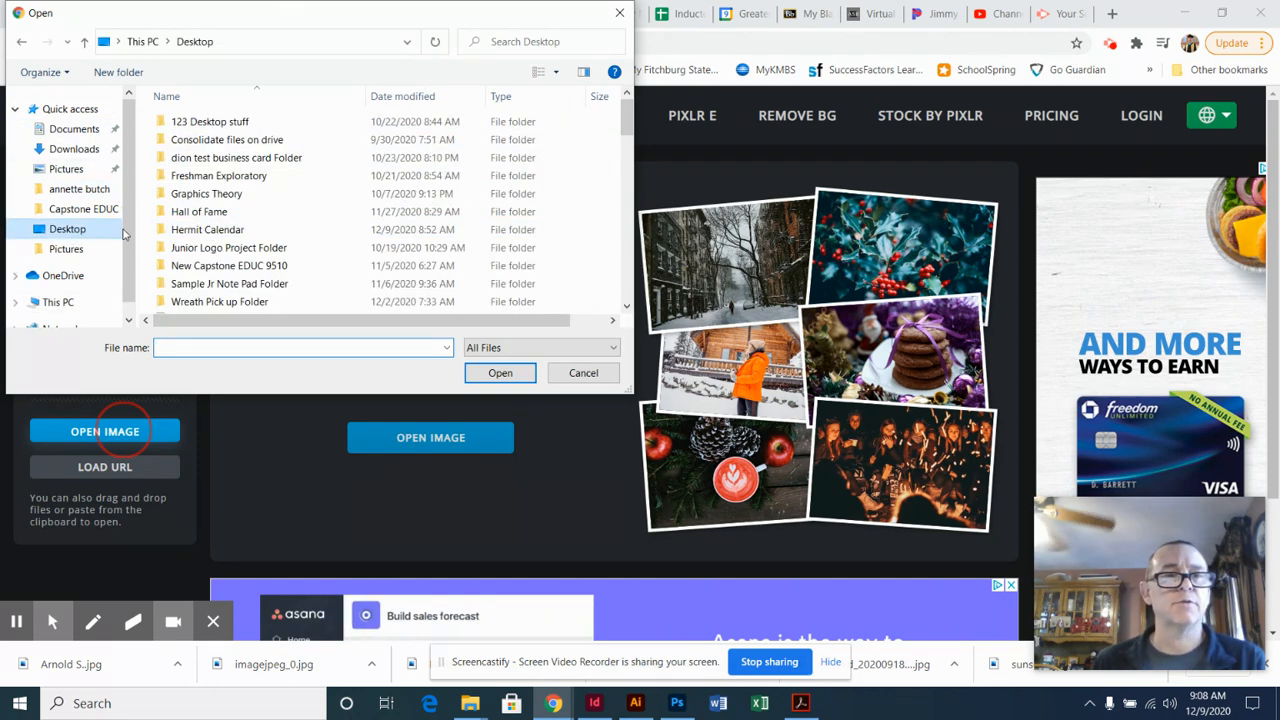
{"action": "scroll", "coordinate": [260, 243], "scroll_direction": "down", "scroll_amount": 4}
{"action": "double_click", "coordinate": [208, 196]}
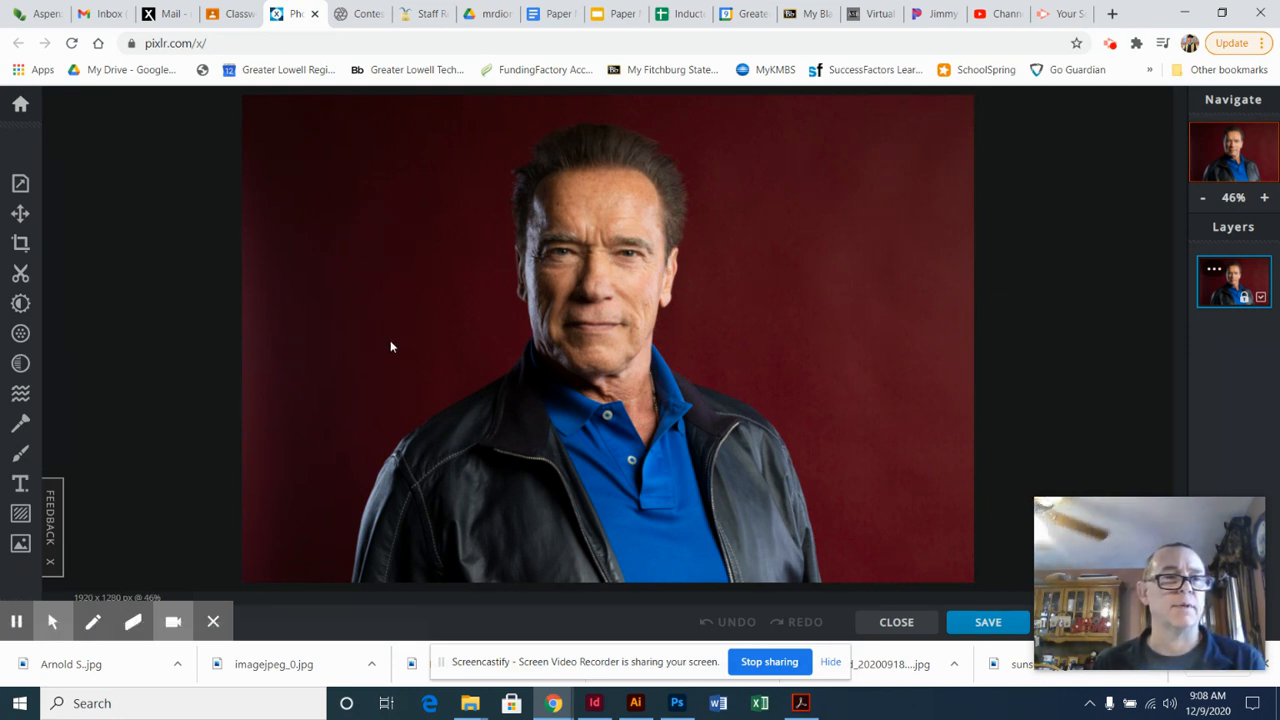
Open Liquify and look through its Enlarge, Shrink, Swirl Right and Swirl Left modes.
{"action": "left_click", "coordinate": [20, 397]}
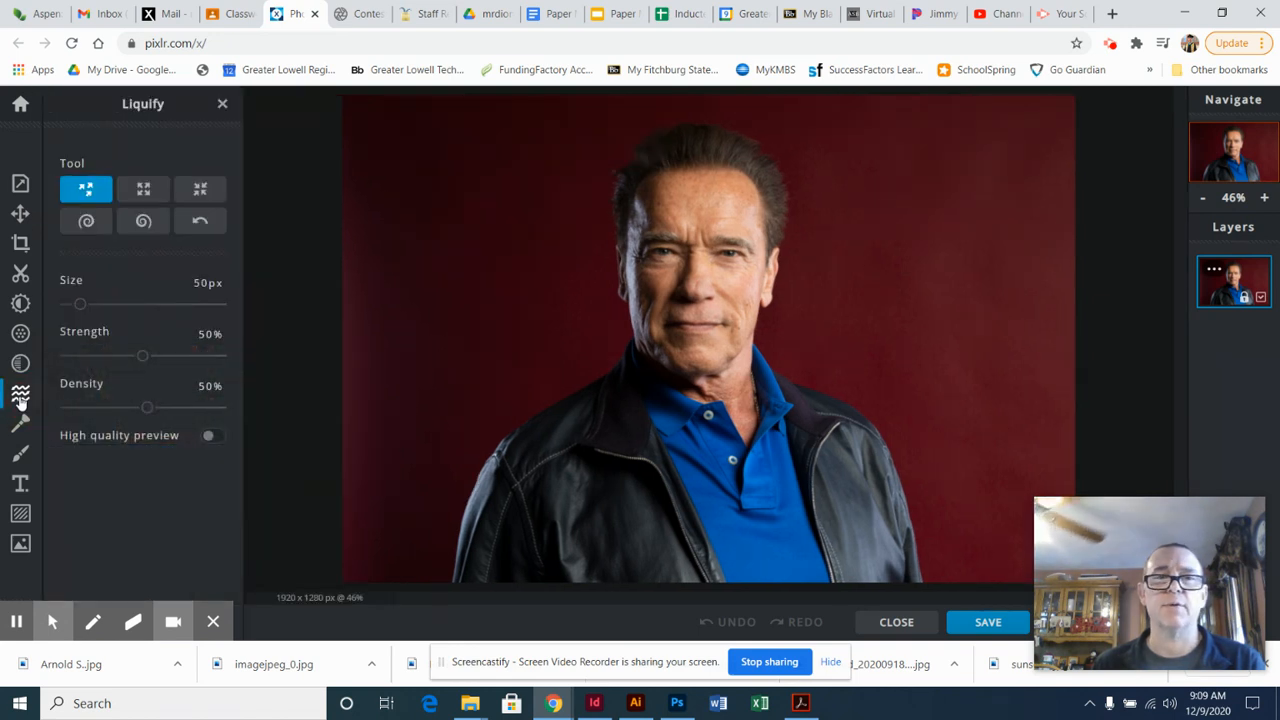
{"action": "left_click", "coordinate": [143, 193]}
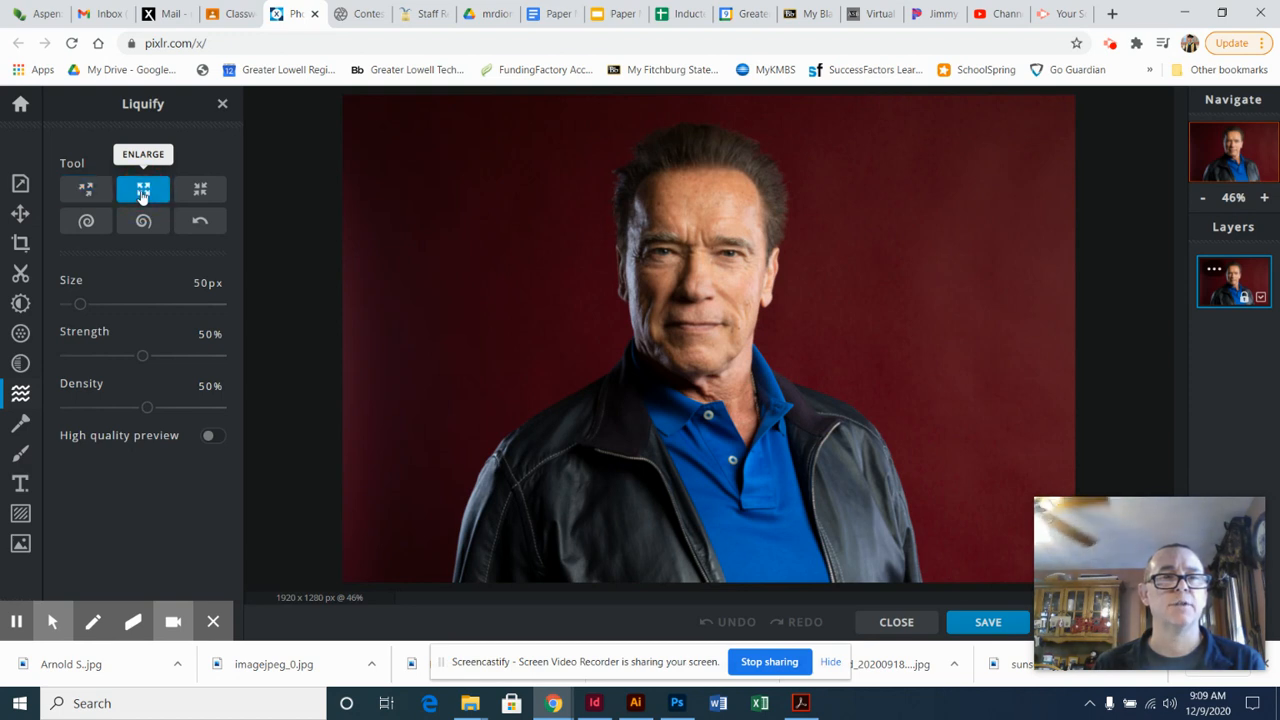
{"action": "left_click", "coordinate": [199, 192]}
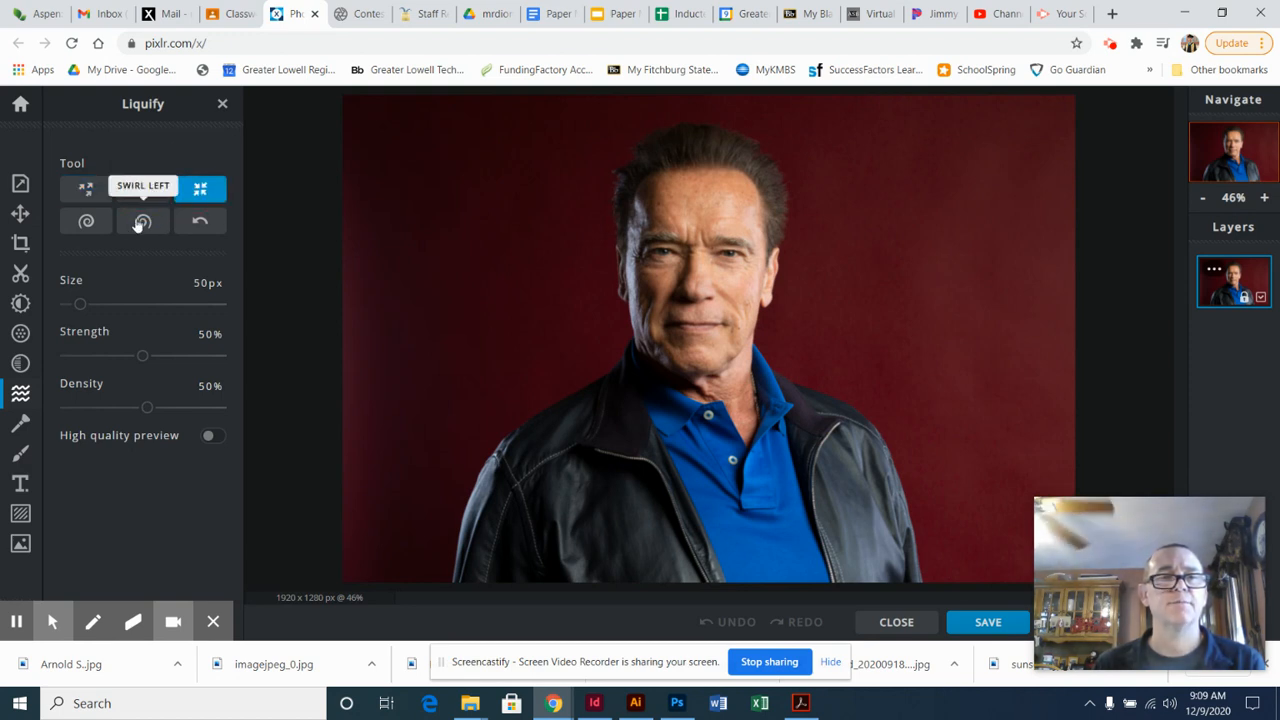
{"action": "left_click", "coordinate": [87, 222]}
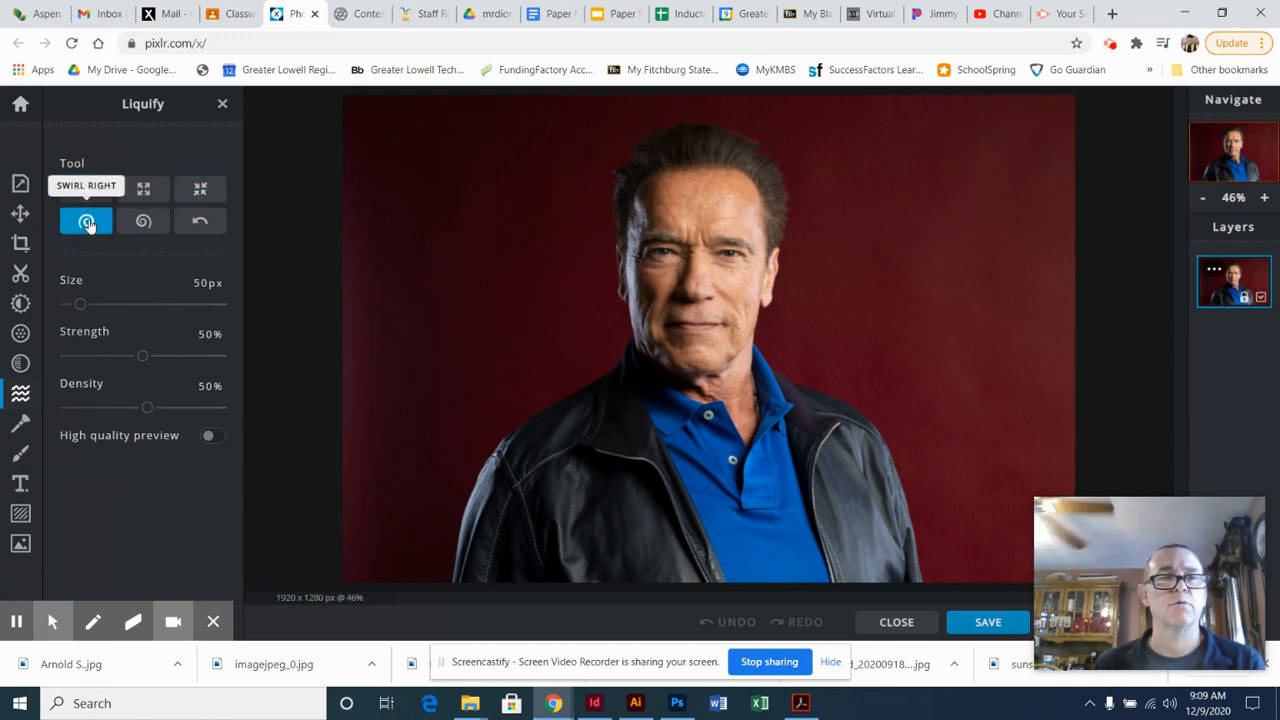
{"action": "left_click", "coordinate": [143, 222]}
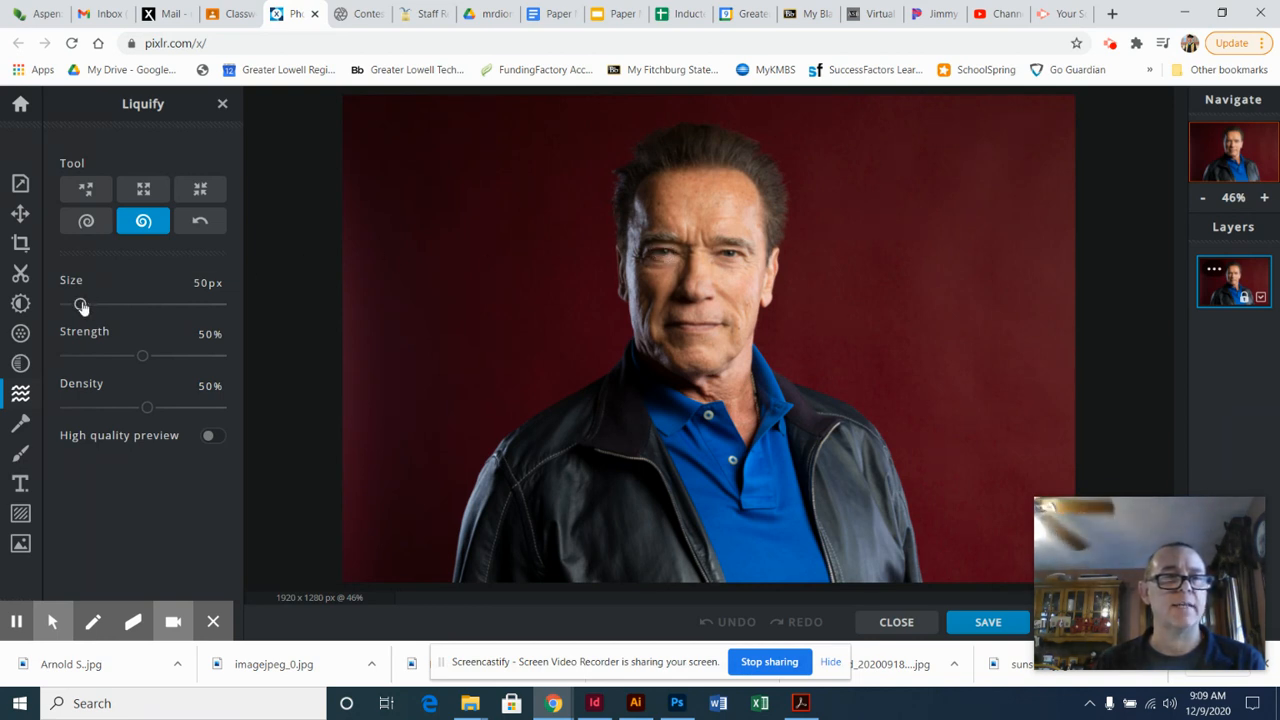
Enlarge both of the man's eyes with the Liquify Enlarge mode at a brush size of 70 px.
{"action": "left_click_drag", "start_coordinate": [80, 305], "coordinate": [86, 305]}
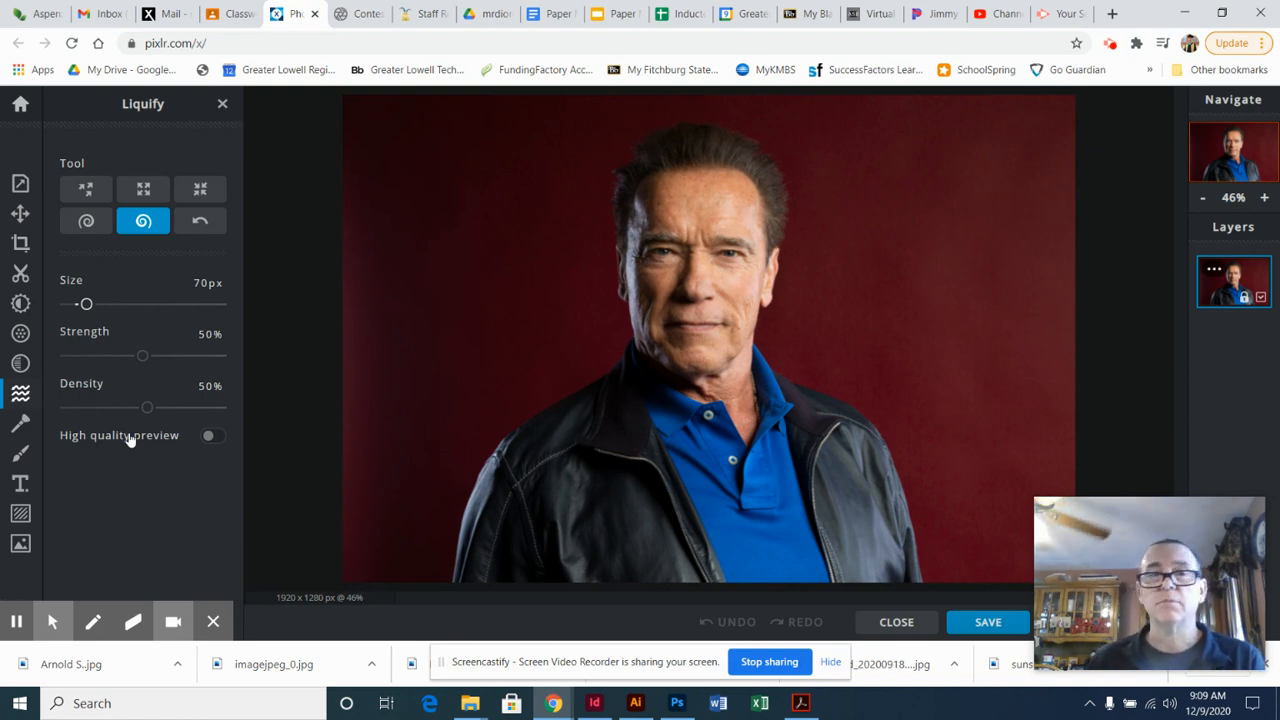
{"action": "left_click", "coordinate": [143, 189]}
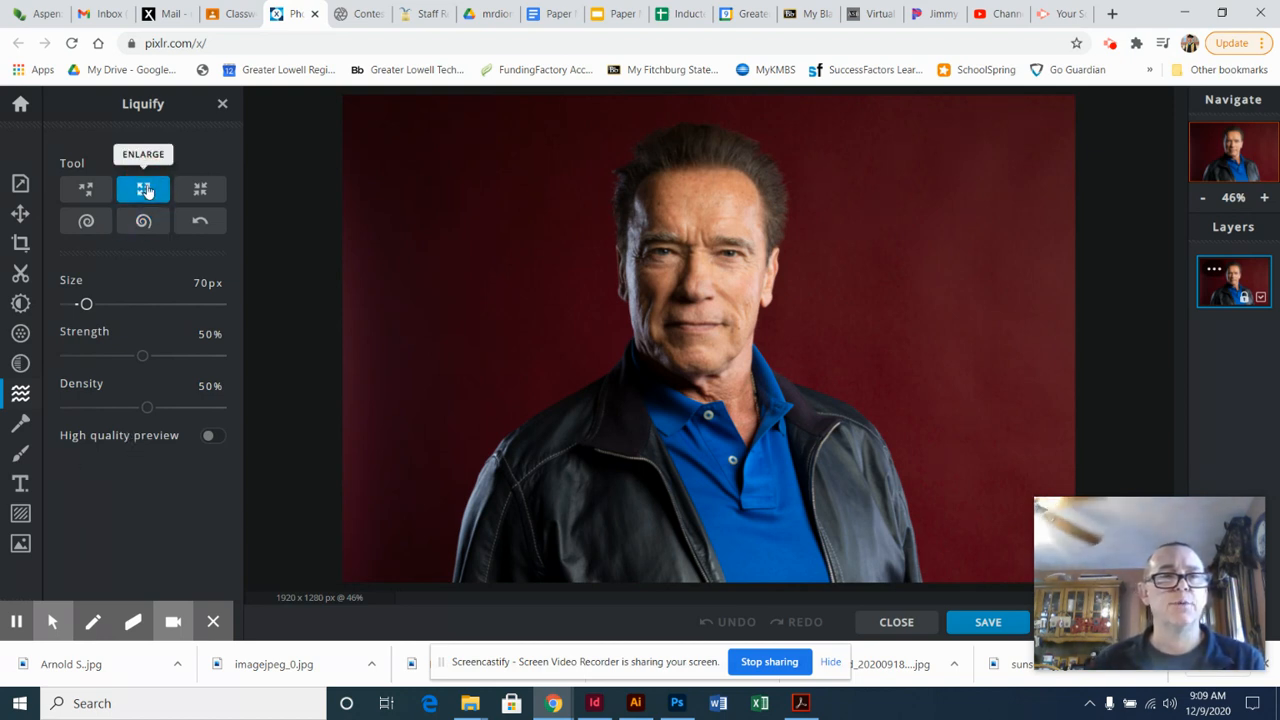
{"action": "left_click", "coordinate": [665, 254]}
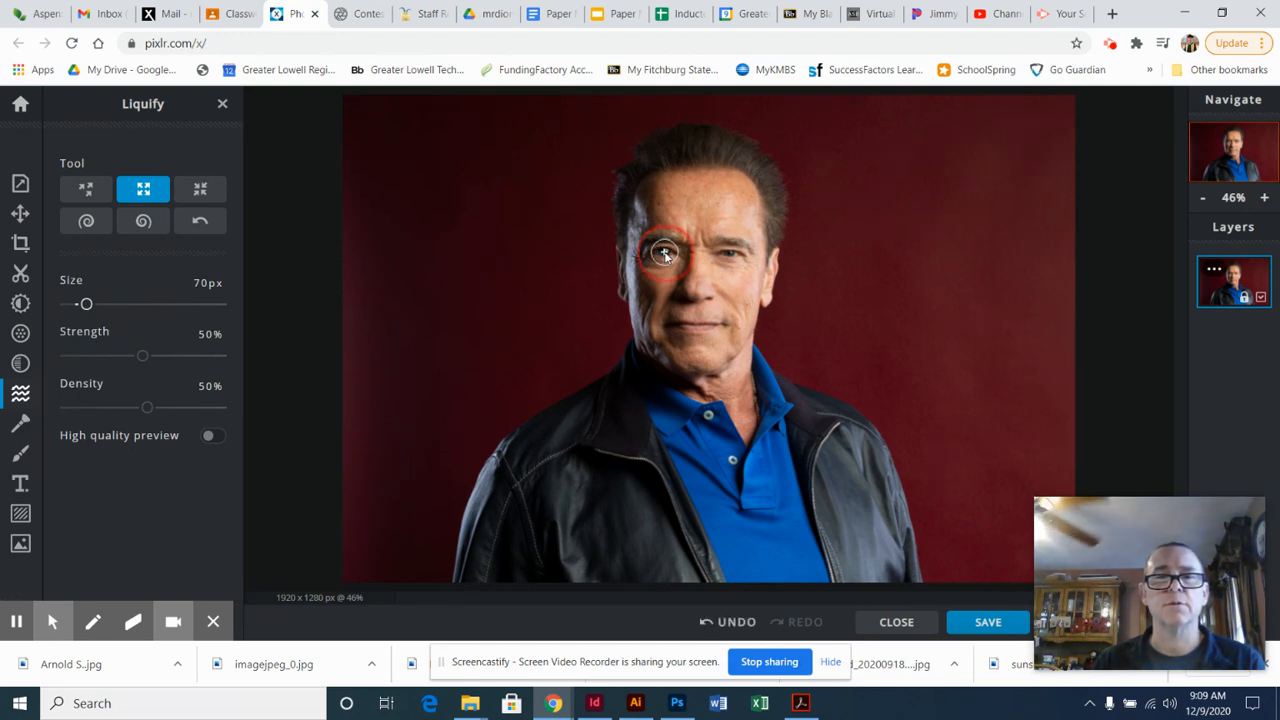
{"action": "left_click", "coordinate": [731, 256]}
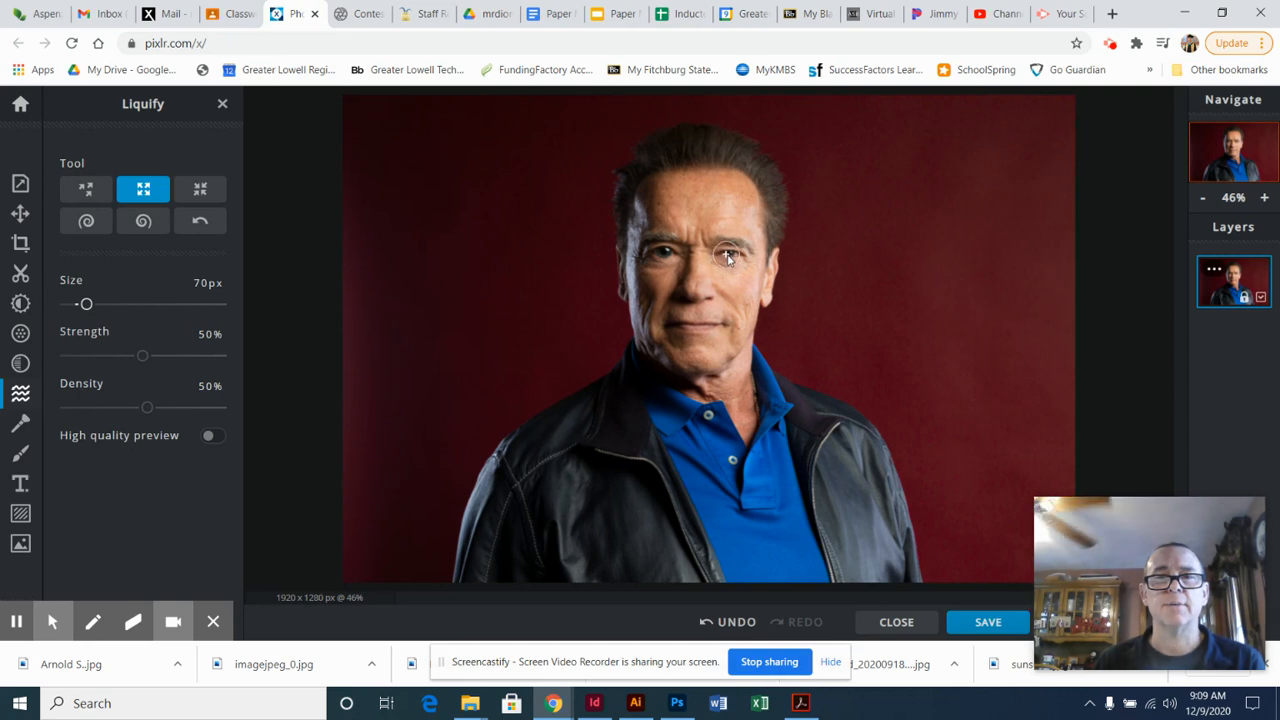
{"action": "left_click", "coordinate": [731, 255]}
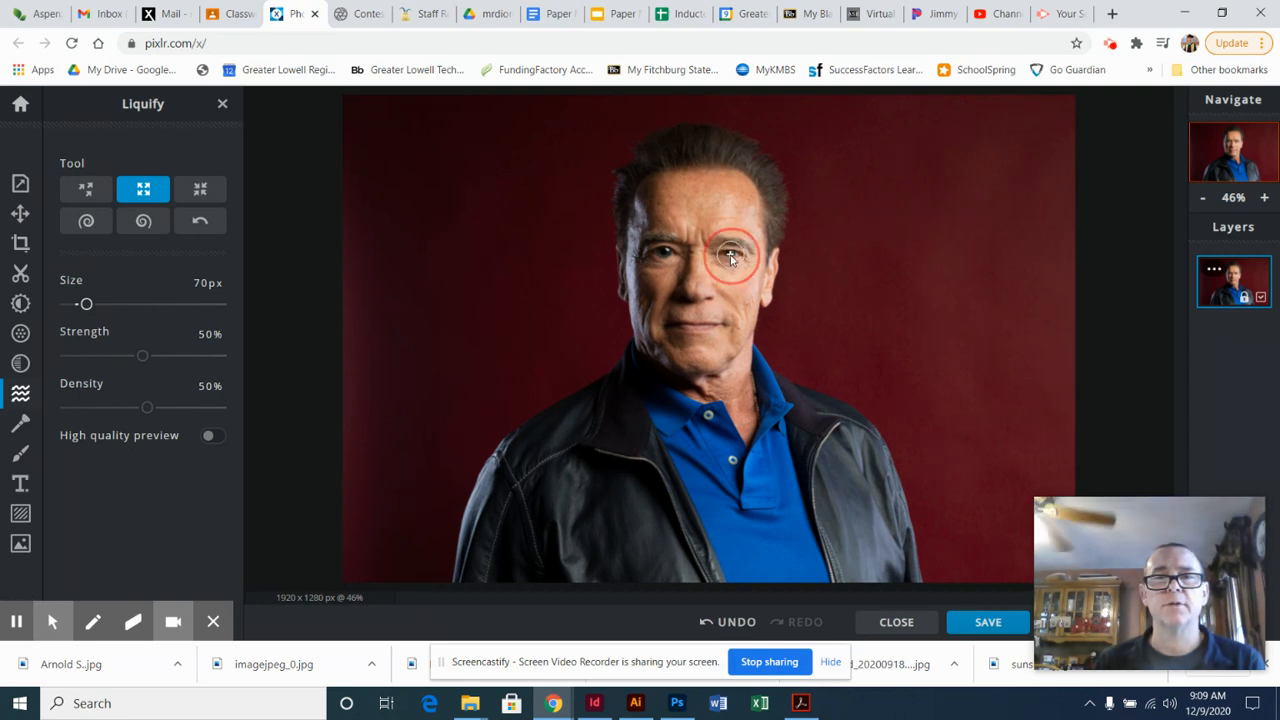
{"action": "left_click", "coordinate": [730, 255]}
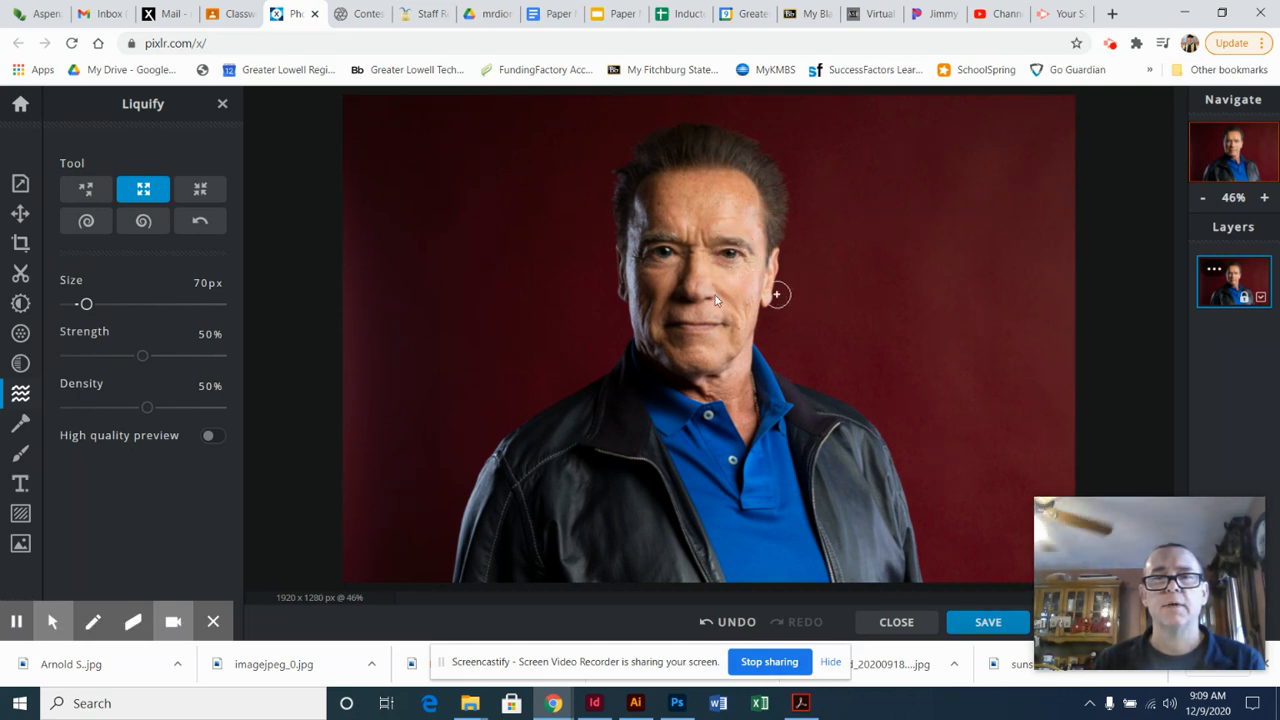
{"action": "left_click", "coordinate": [663, 265]}
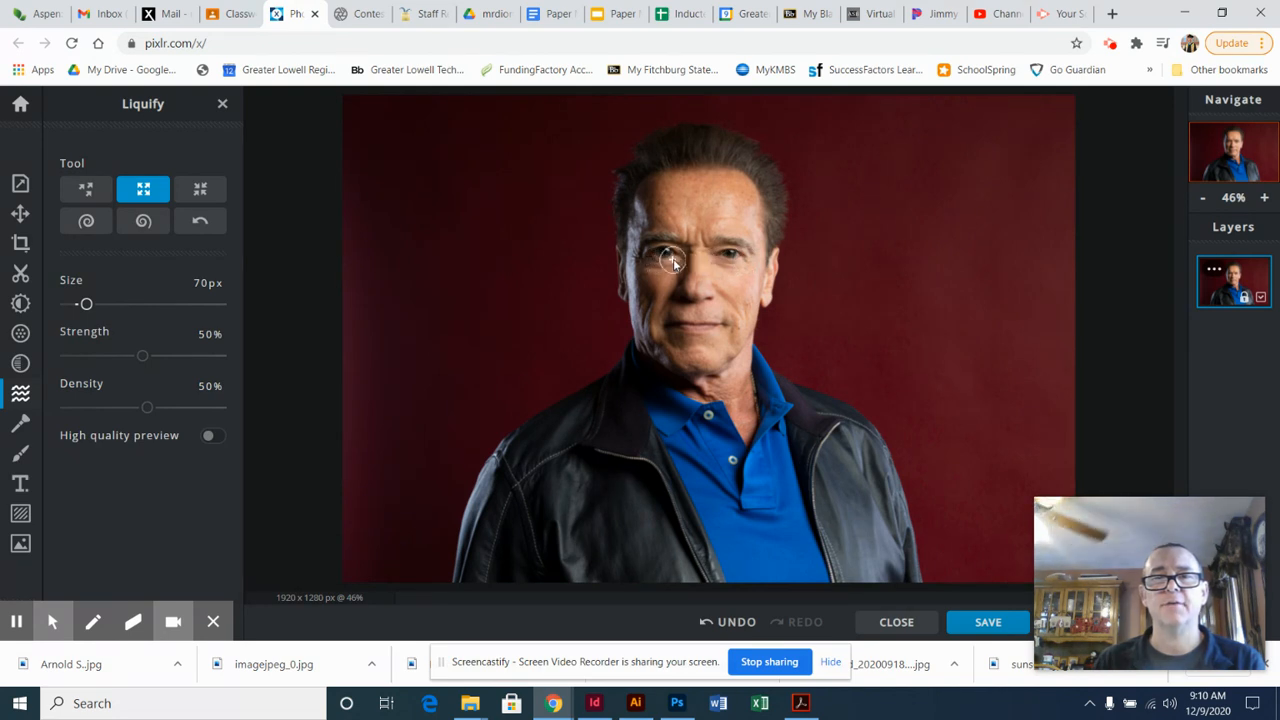
{"action": "left_click", "coordinate": [731, 255]}
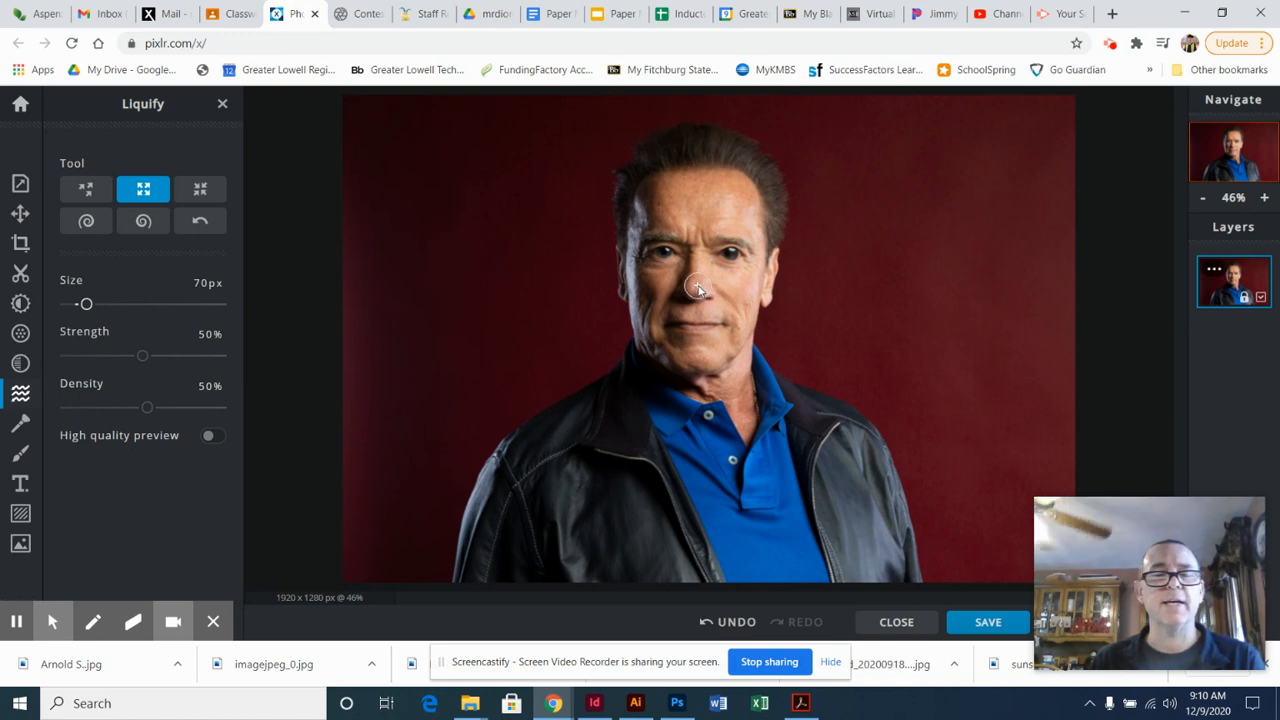
Shrink the man's nose with the Liquify Shrink mode at a brush size of 102 px.
{"action": "left_click", "coordinate": [203, 193]}
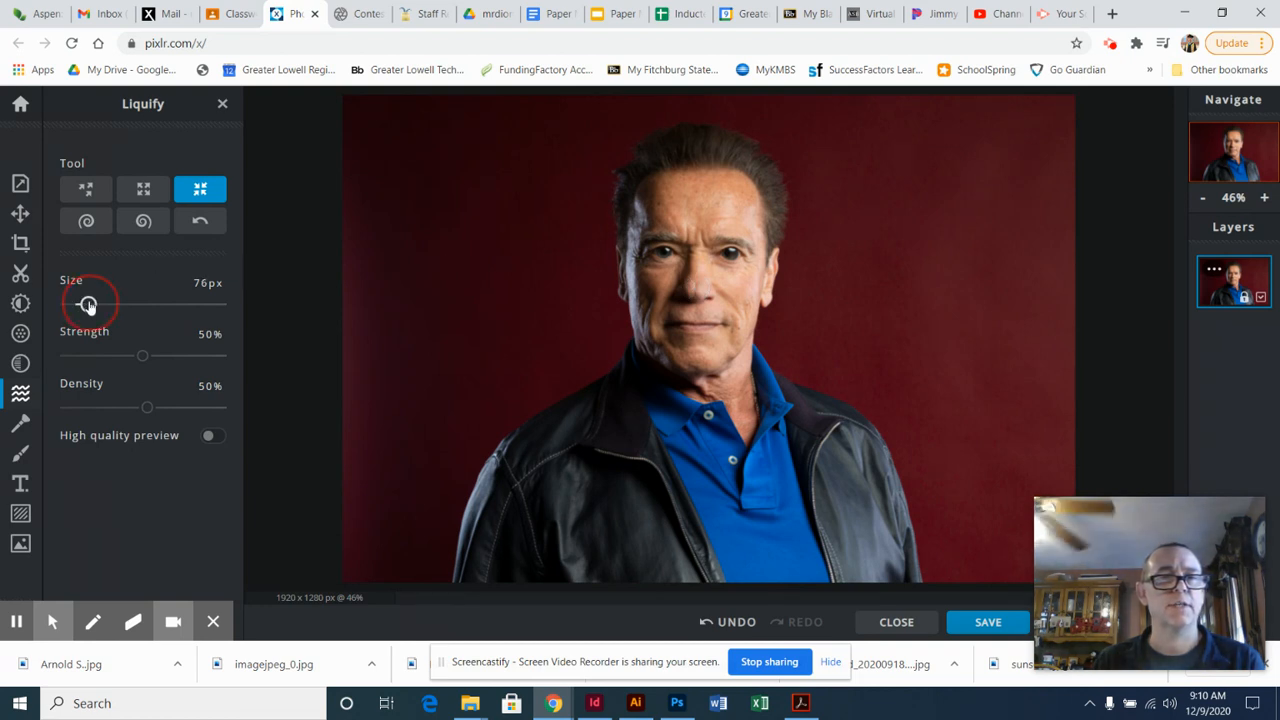
{"action": "left_click_drag", "start_coordinate": [88, 305], "coordinate": [89, 305]}
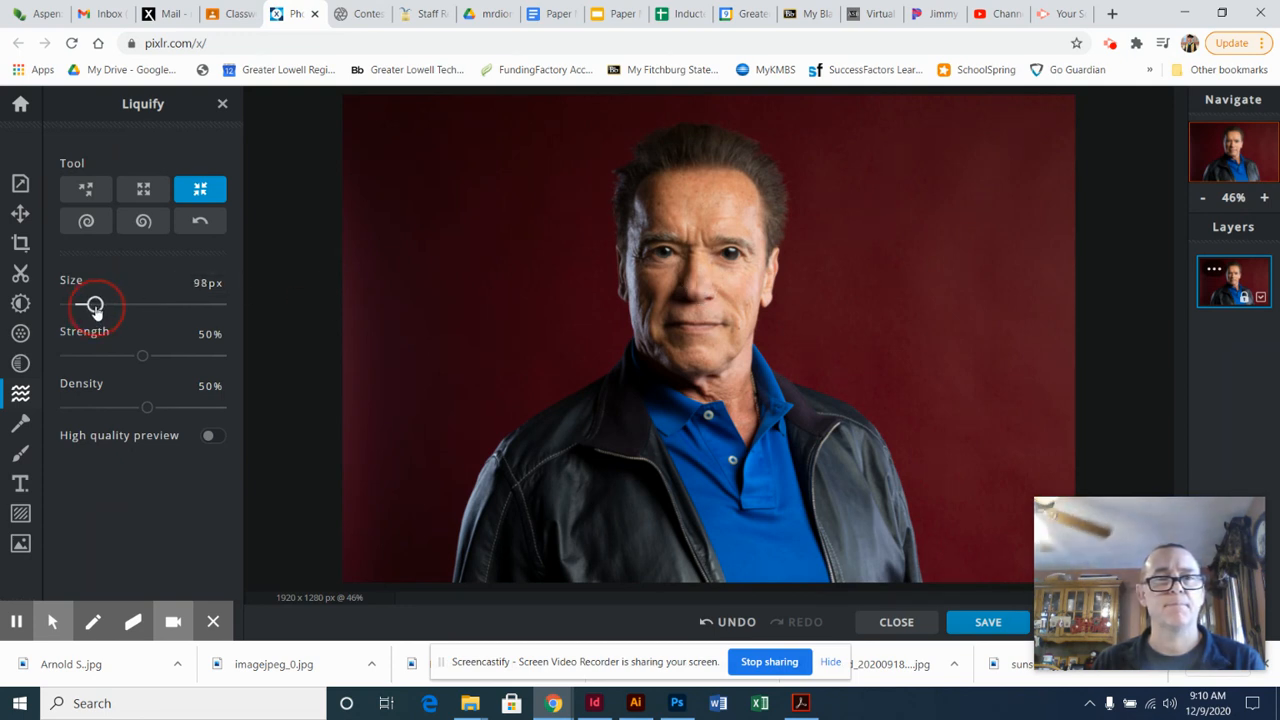
{"action": "left_click", "coordinate": [701, 290]}
{"action": "left_click", "coordinate": [700, 290]}
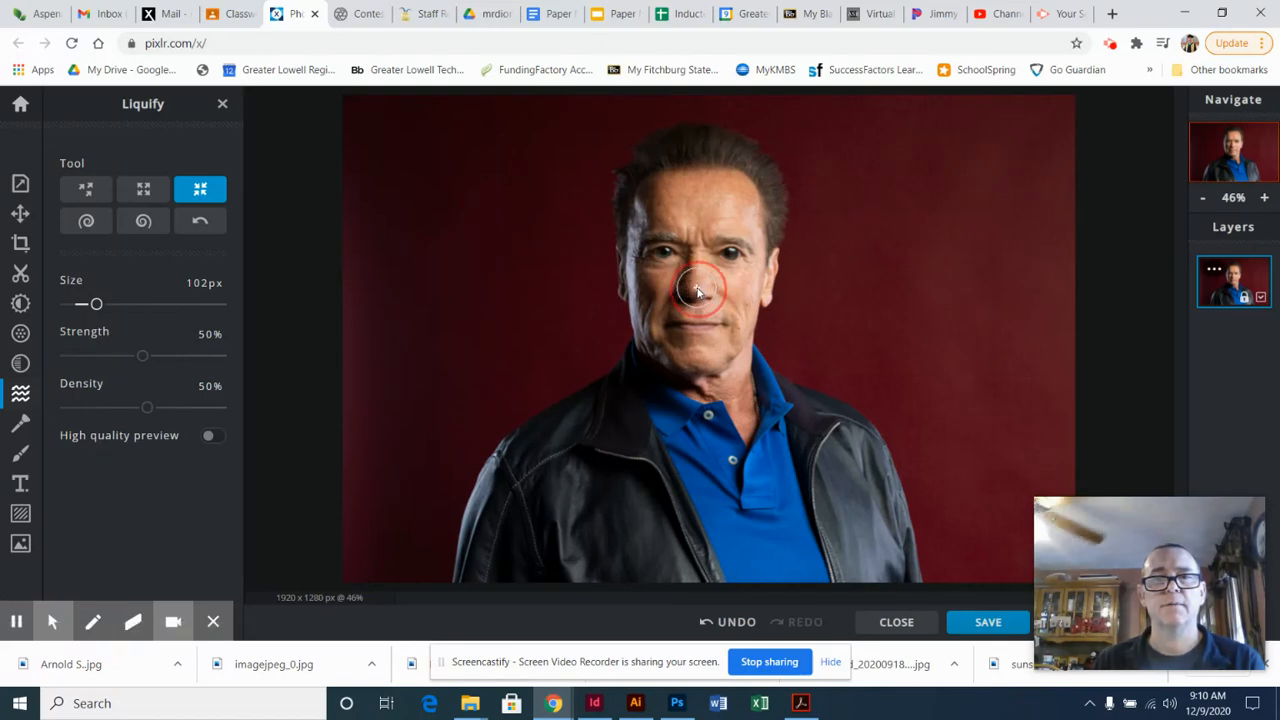
{"action": "left_click", "coordinate": [700, 290]}
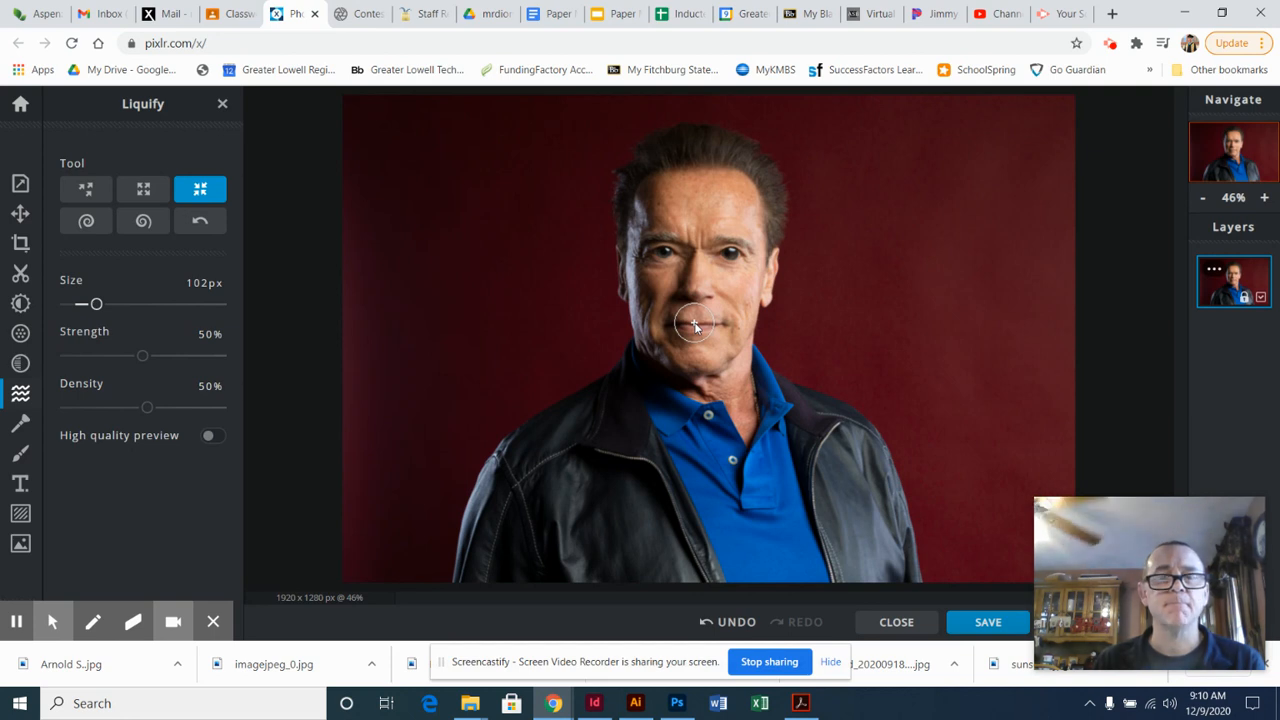
Turn down the corners of the mouth, using Swirl Left on the corner at image left and Swirl Right on the opposite corner.
{"action": "left_click", "coordinate": [145, 193]}
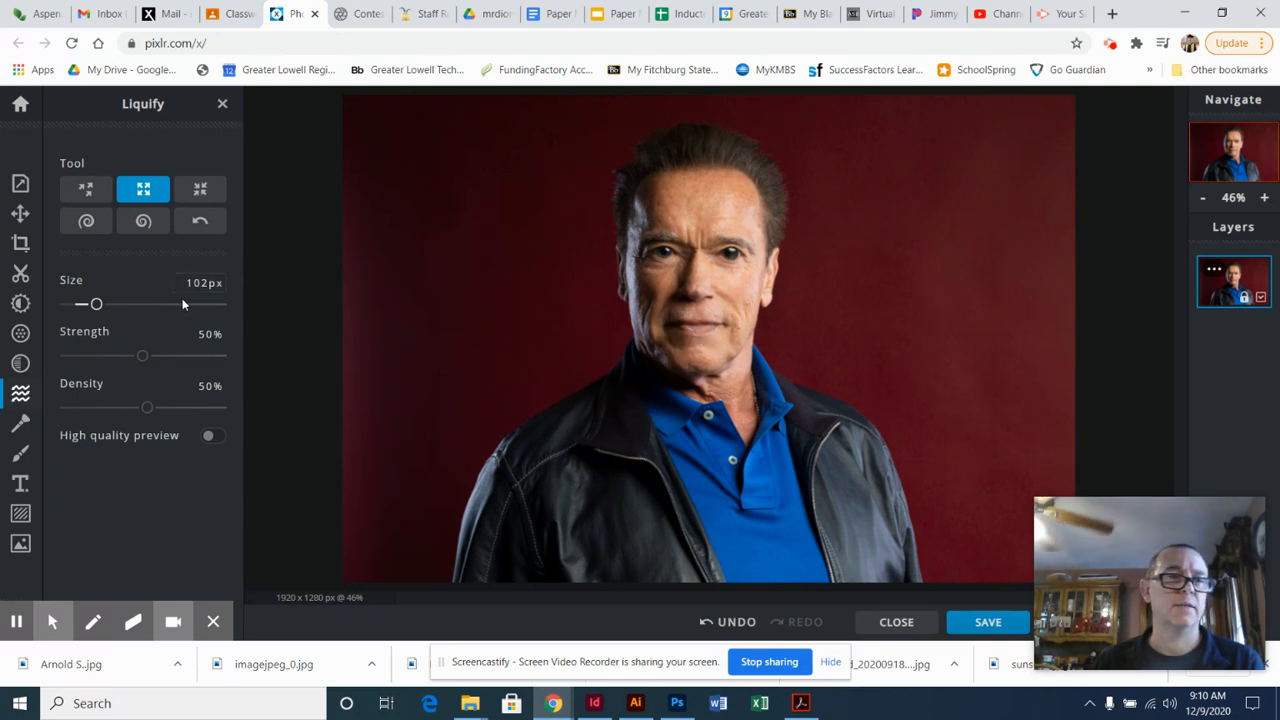
{"action": "left_click", "coordinate": [145, 223]}
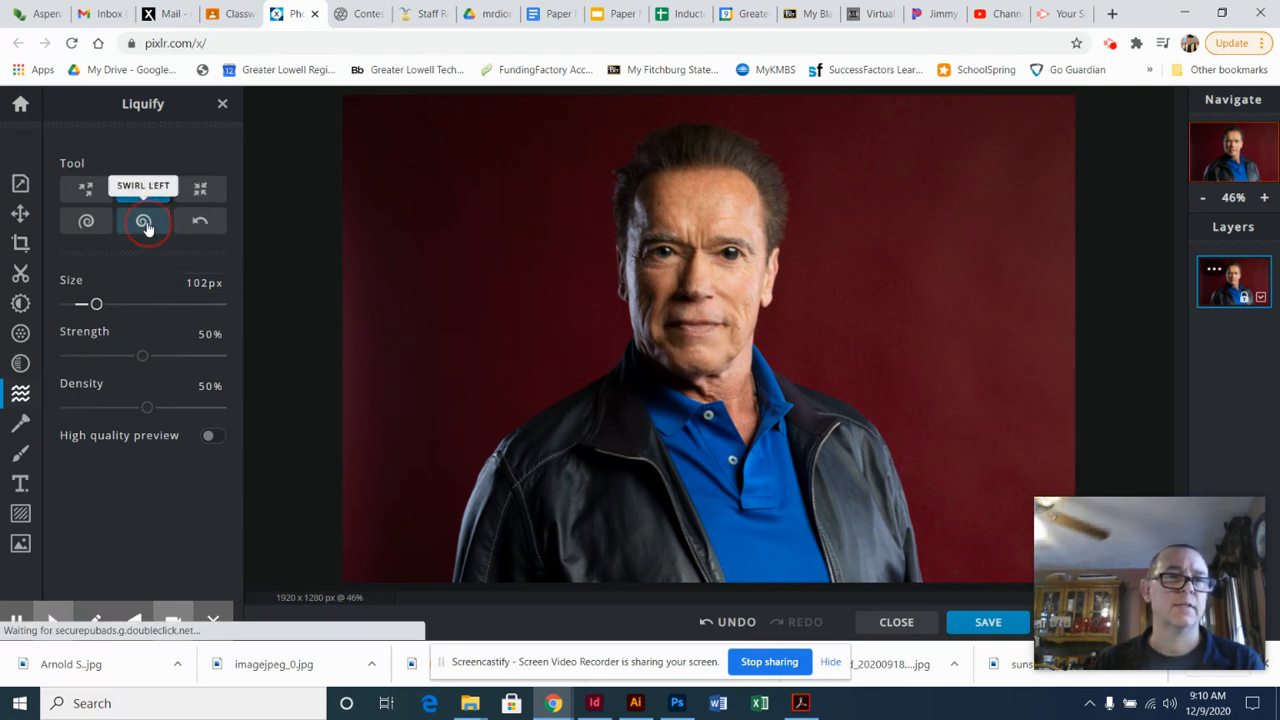
{"action": "left_click", "coordinate": [677, 328]}
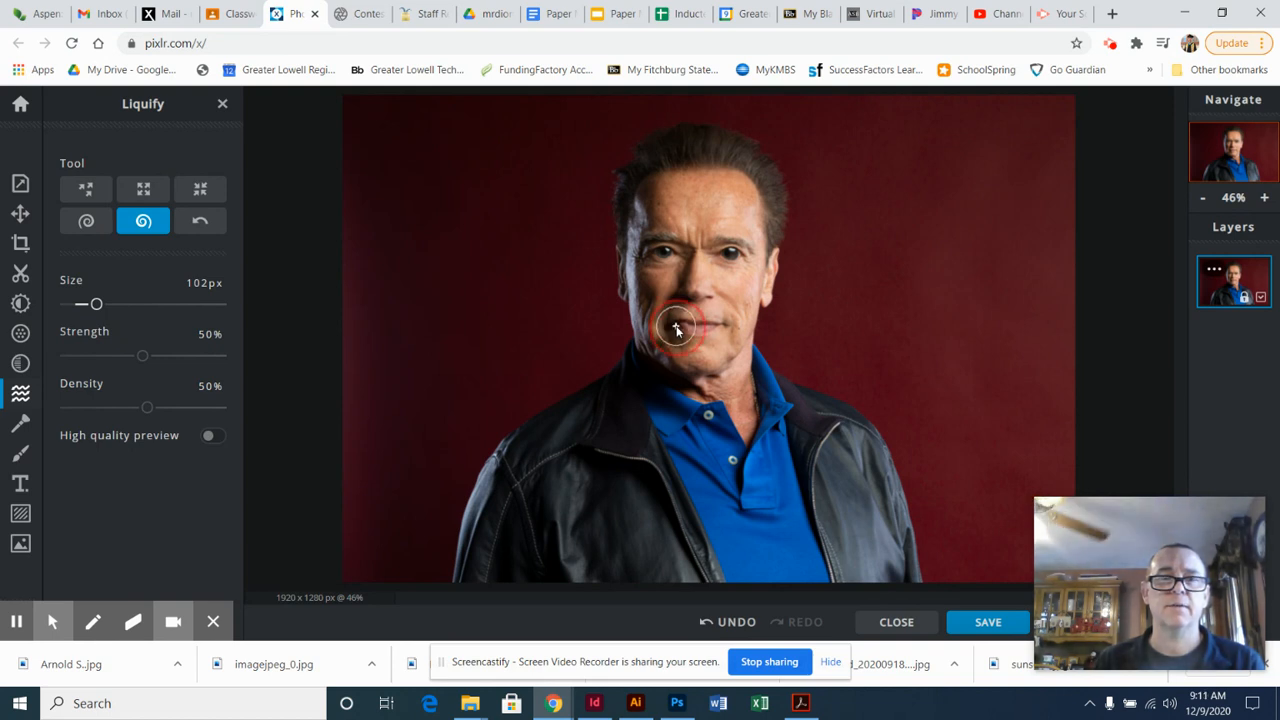
{"action": "left_click", "coordinate": [88, 222]}
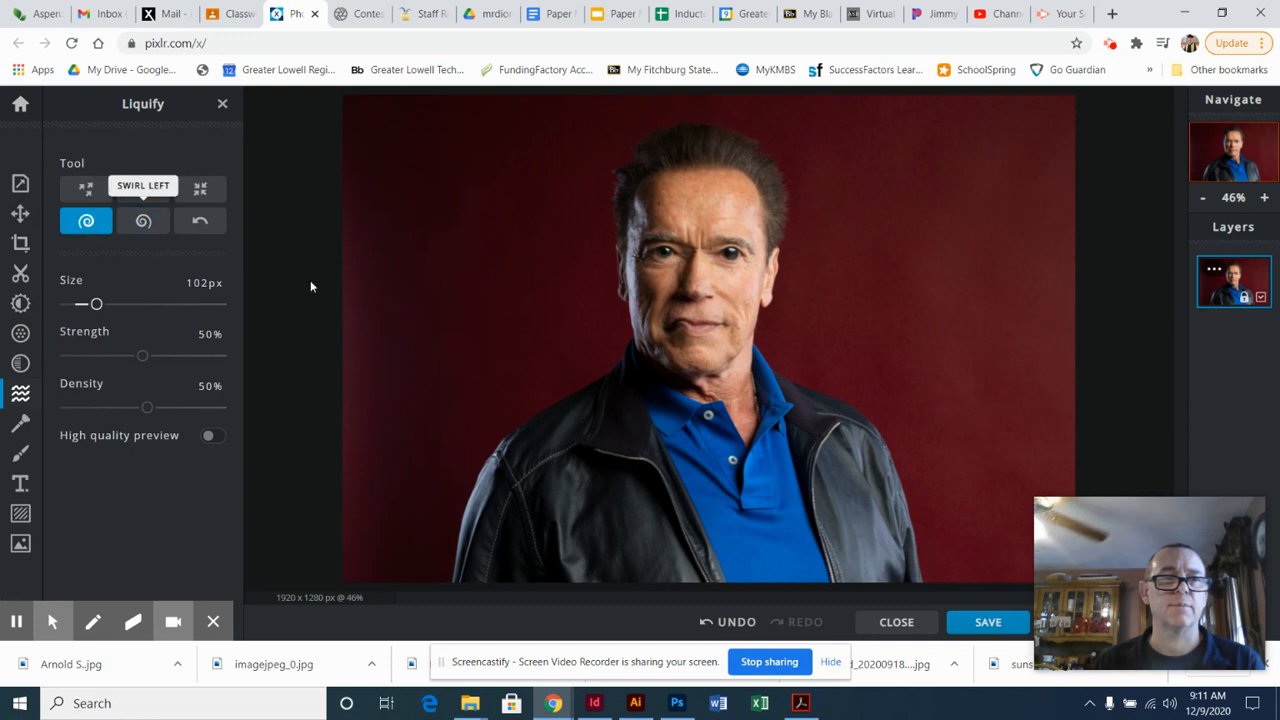
{"action": "left_click", "coordinate": [722, 327]}
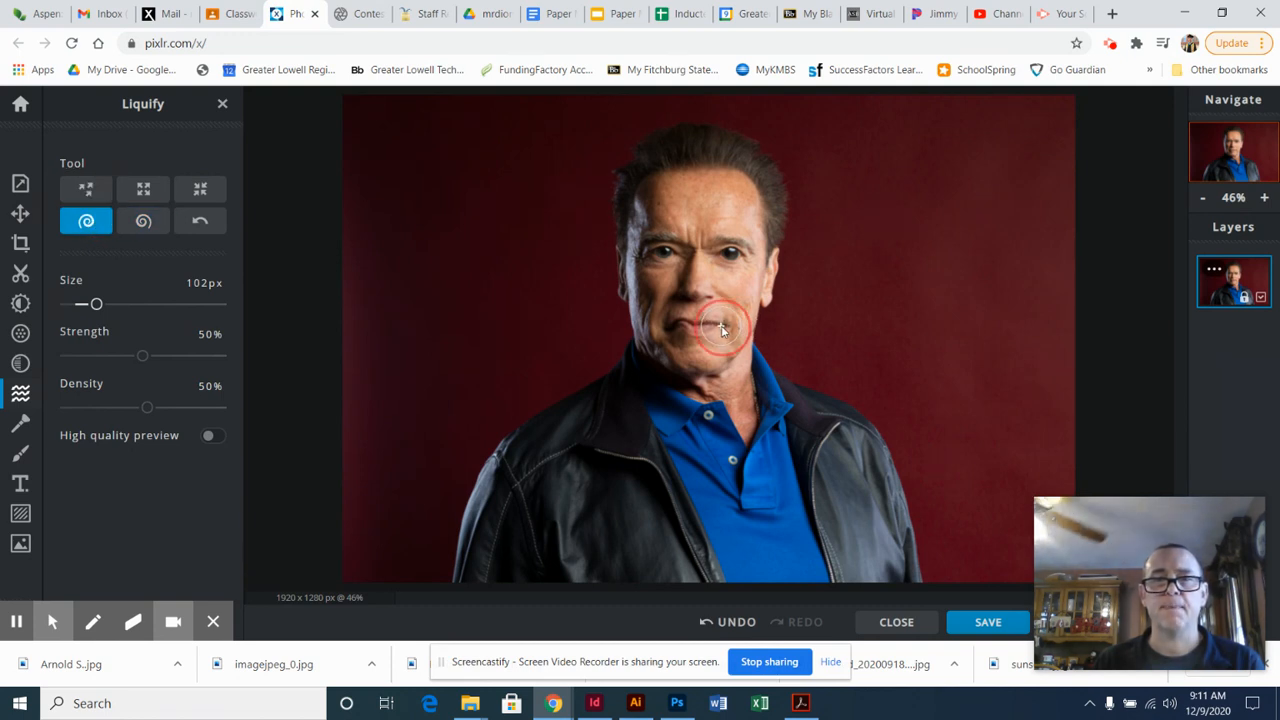
{"action": "left_click", "coordinate": [717, 327]}
{"action": "left_click", "coordinate": [720, 327]}
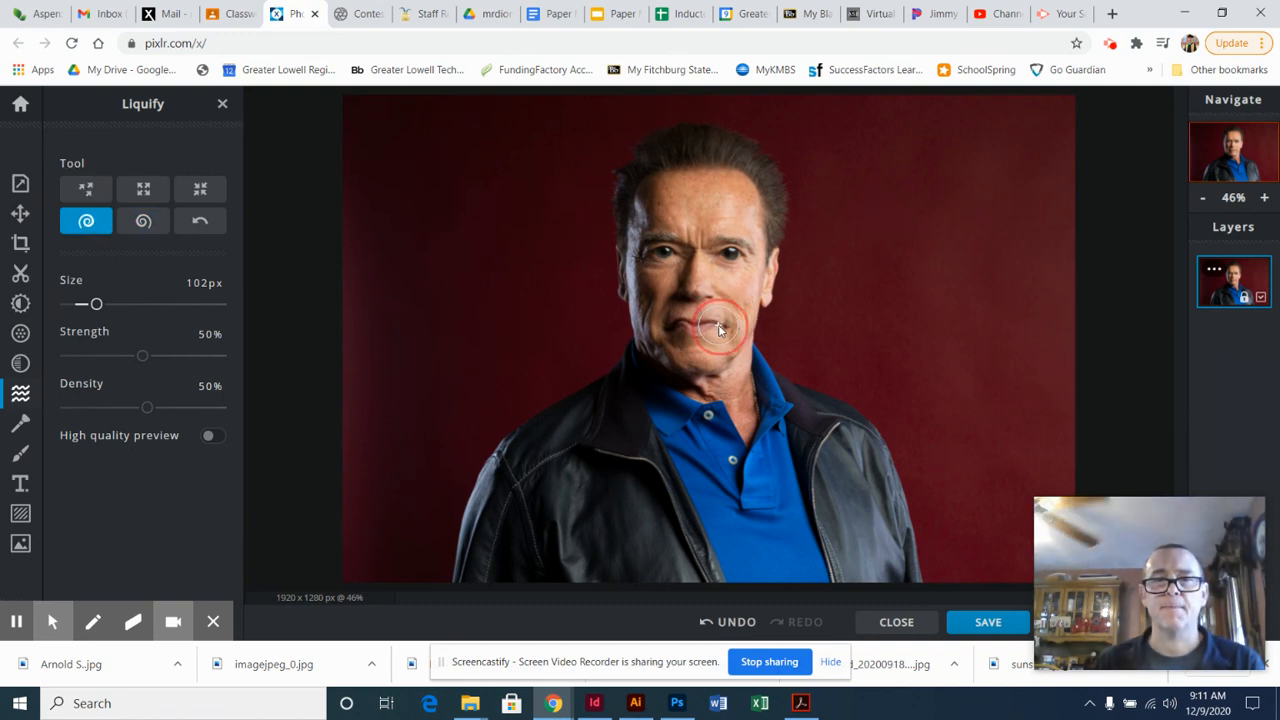
{"action": "left_click", "coordinate": [720, 328]}
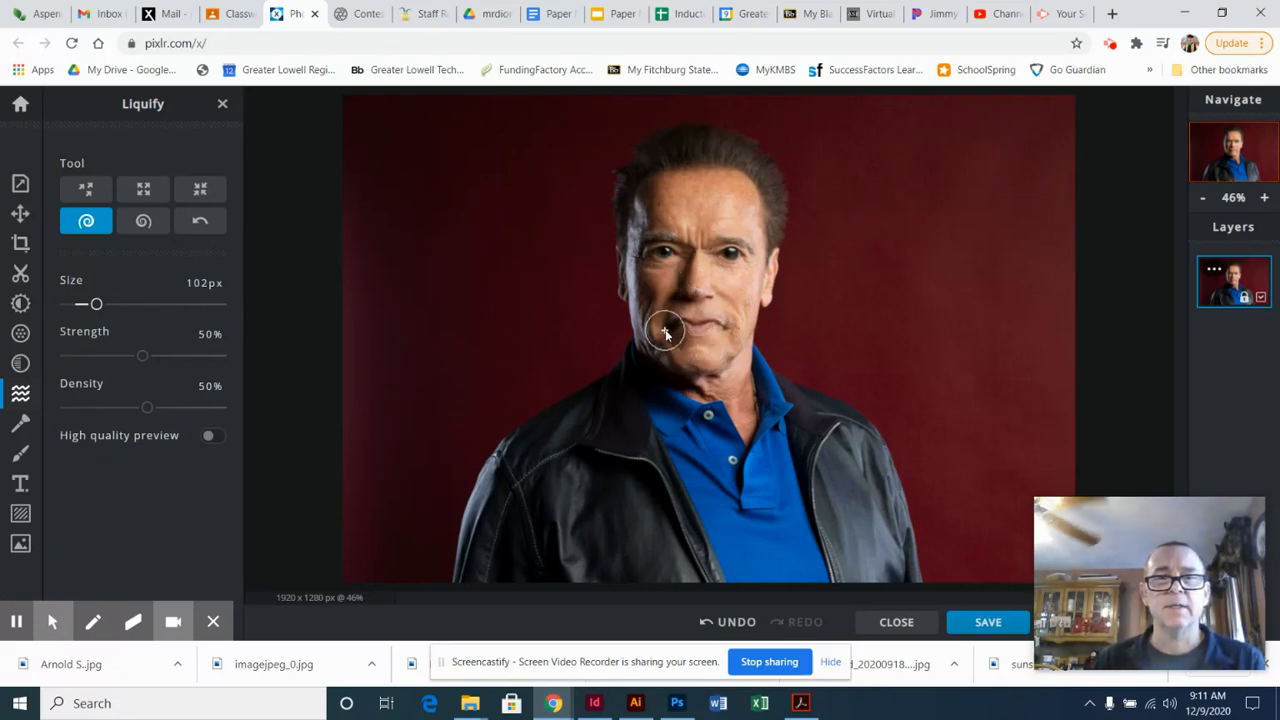
Crop background from both sides of the photo to a frame of 1551 x 1280 px.
{"action": "left_click", "coordinate": [21, 245]}
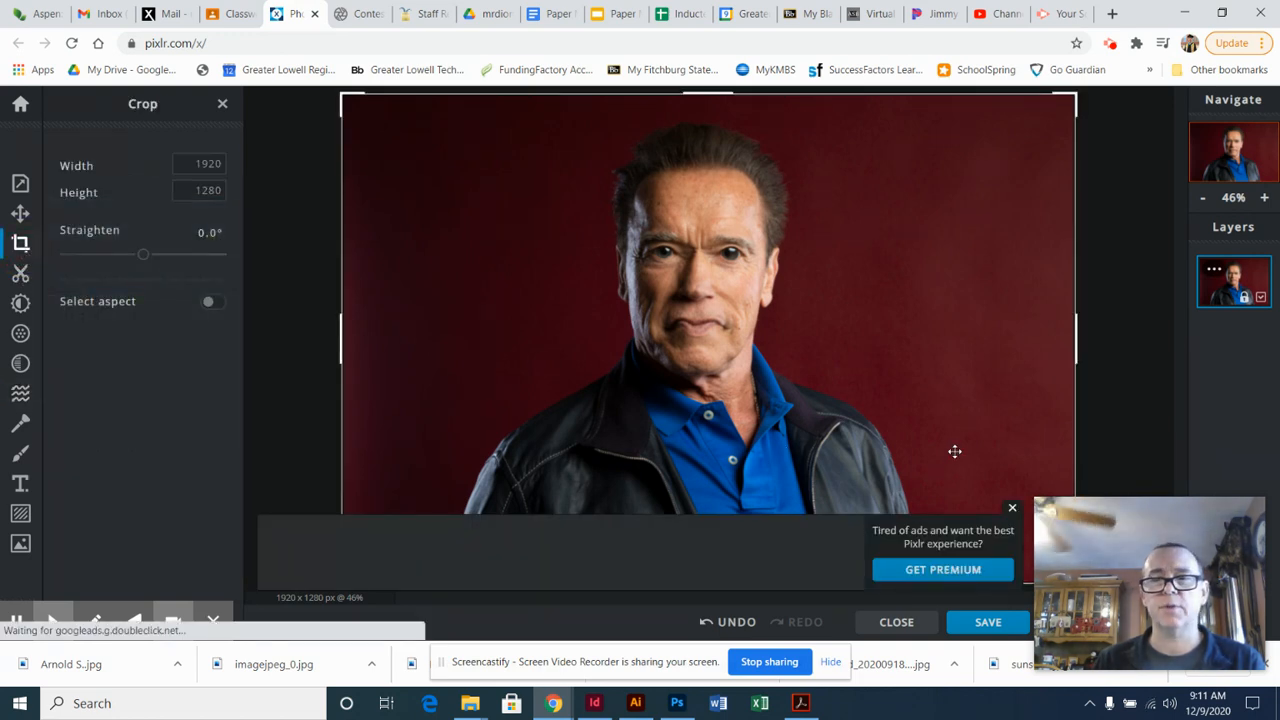
{"action": "left_click_drag", "start_coordinate": [1076, 355], "coordinate": [984, 356]}
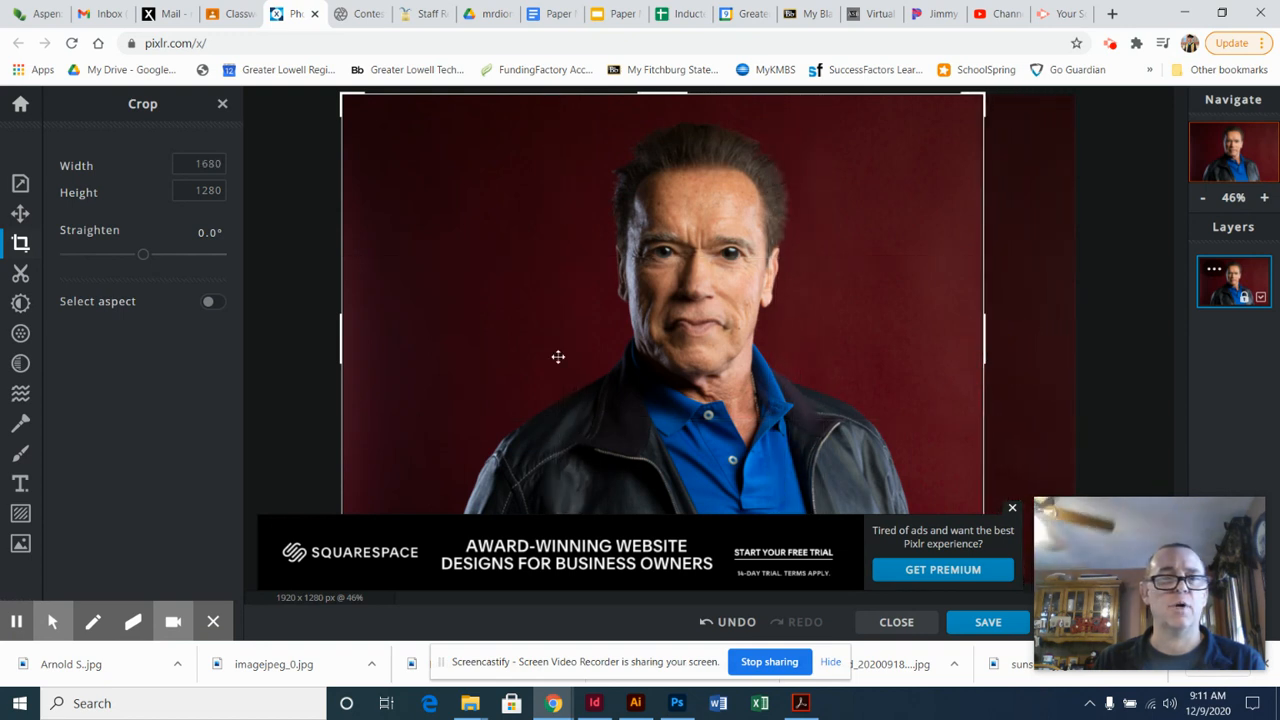
{"action": "left_click_drag", "start_coordinate": [341, 345], "coordinate": [390, 352]}
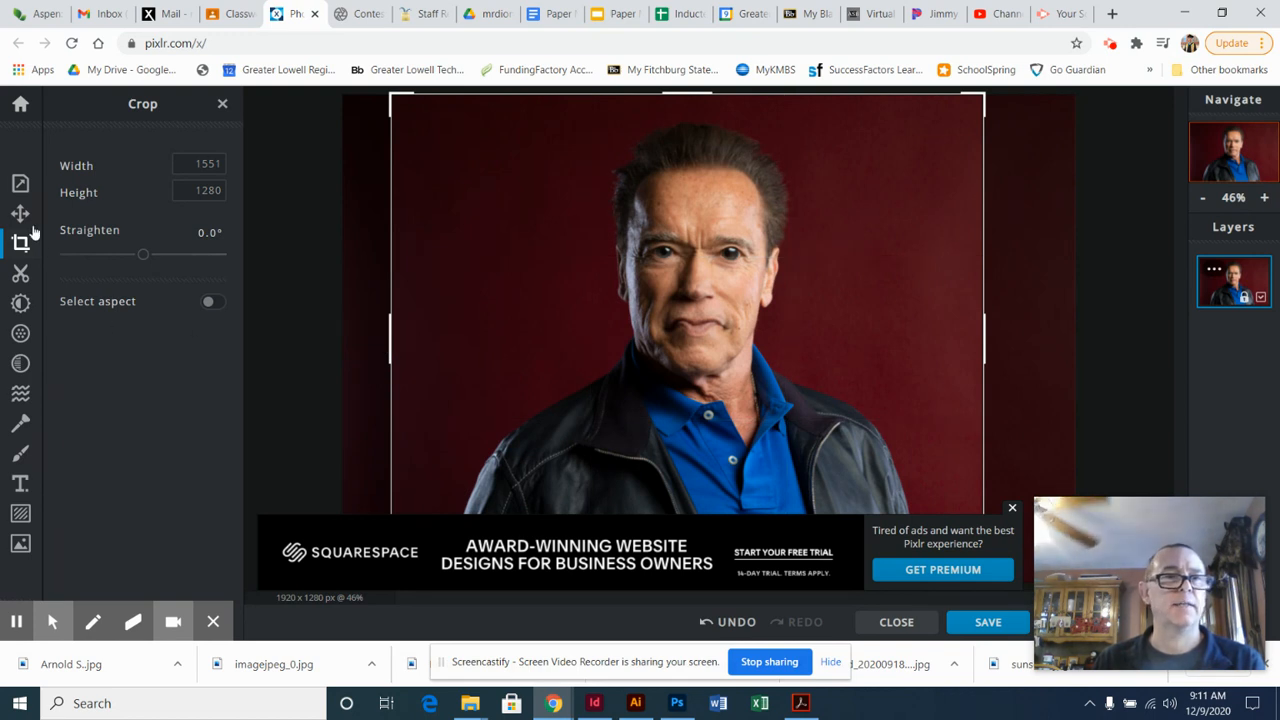
Try to remove the red background with Magic Cutout in Remove mode at tolerance 32, and undo the cutout.
{"action": "left_click", "coordinate": [20, 277]}
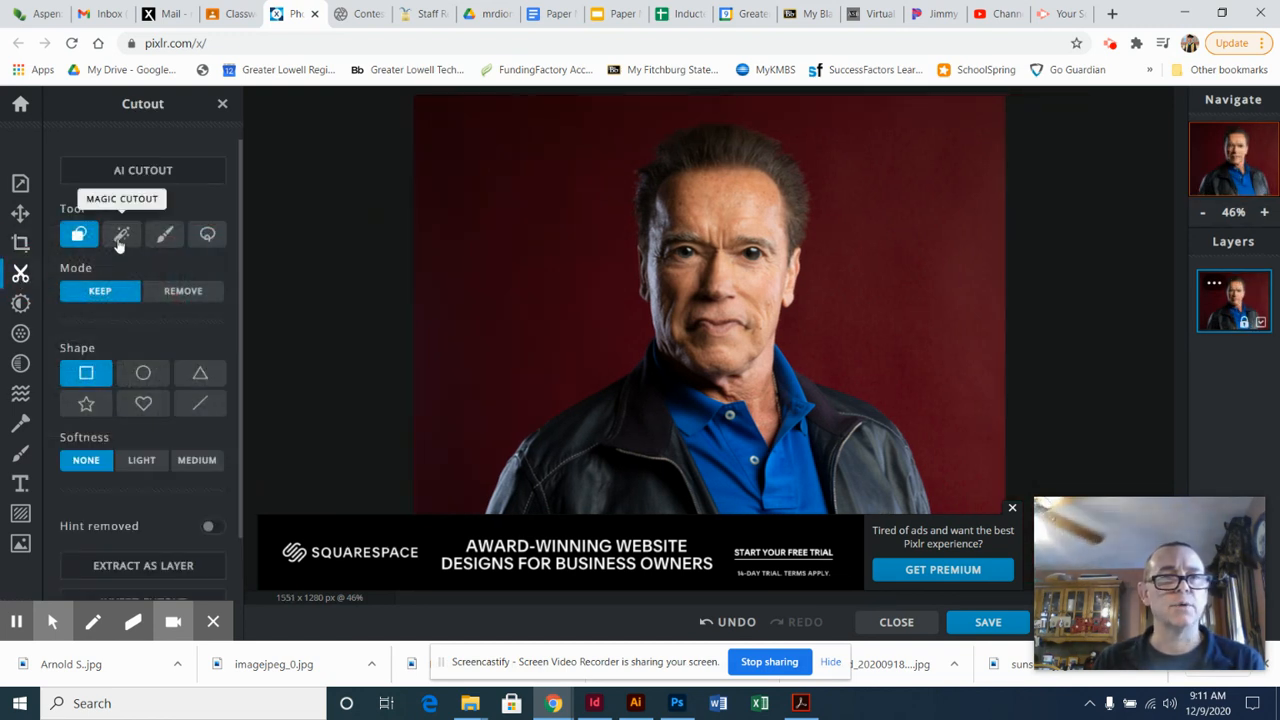
{"action": "left_click", "coordinate": [121, 236]}
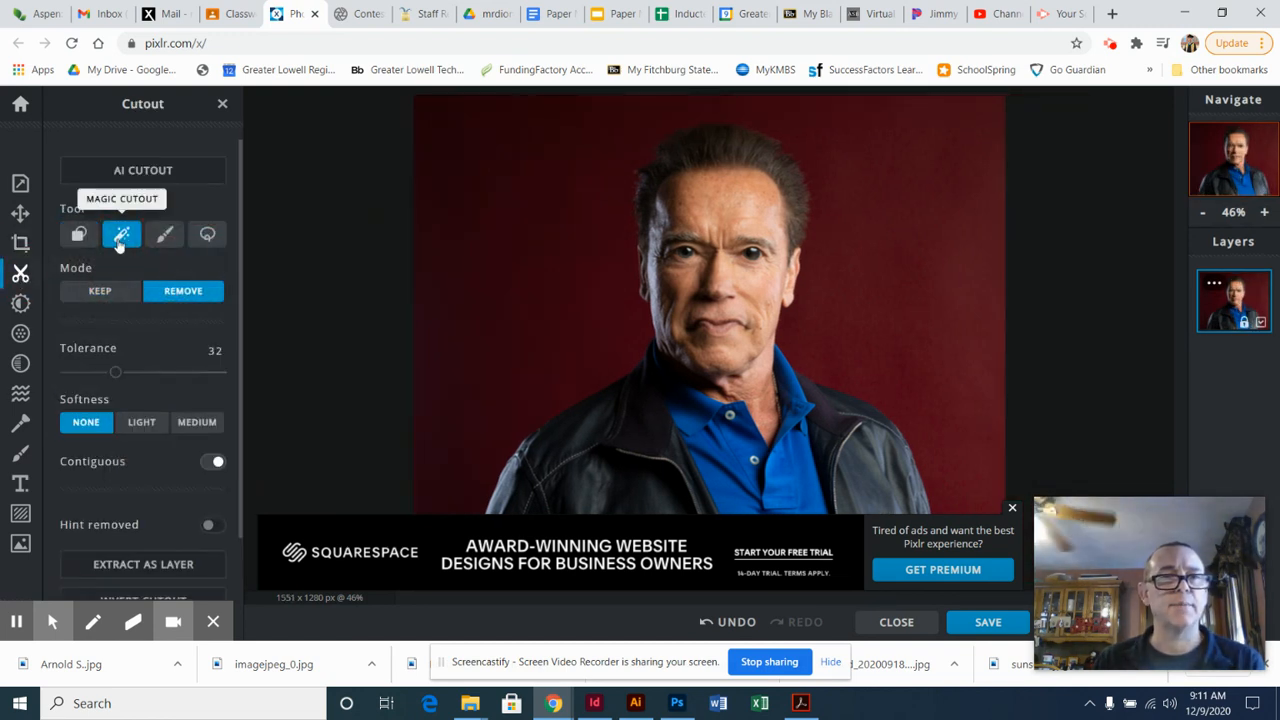
{"action": "left_click", "coordinate": [519, 215]}
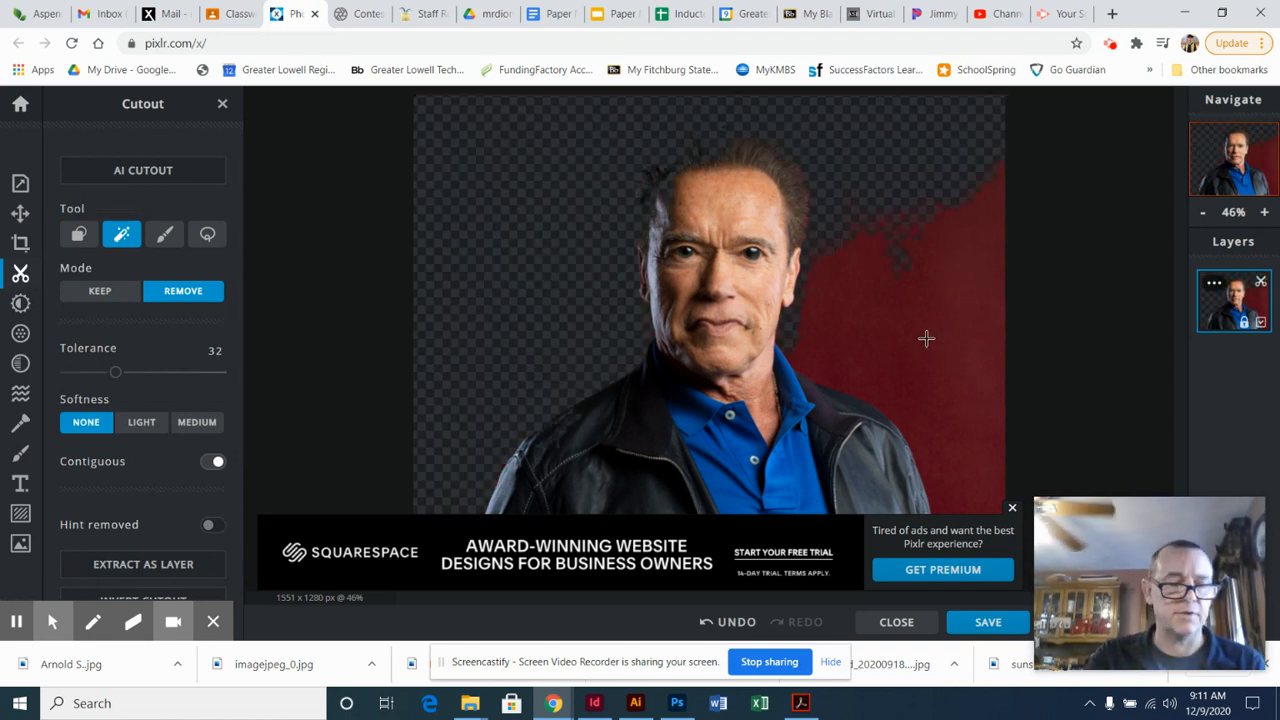
{"action": "key", "text": "ctrl+z"}
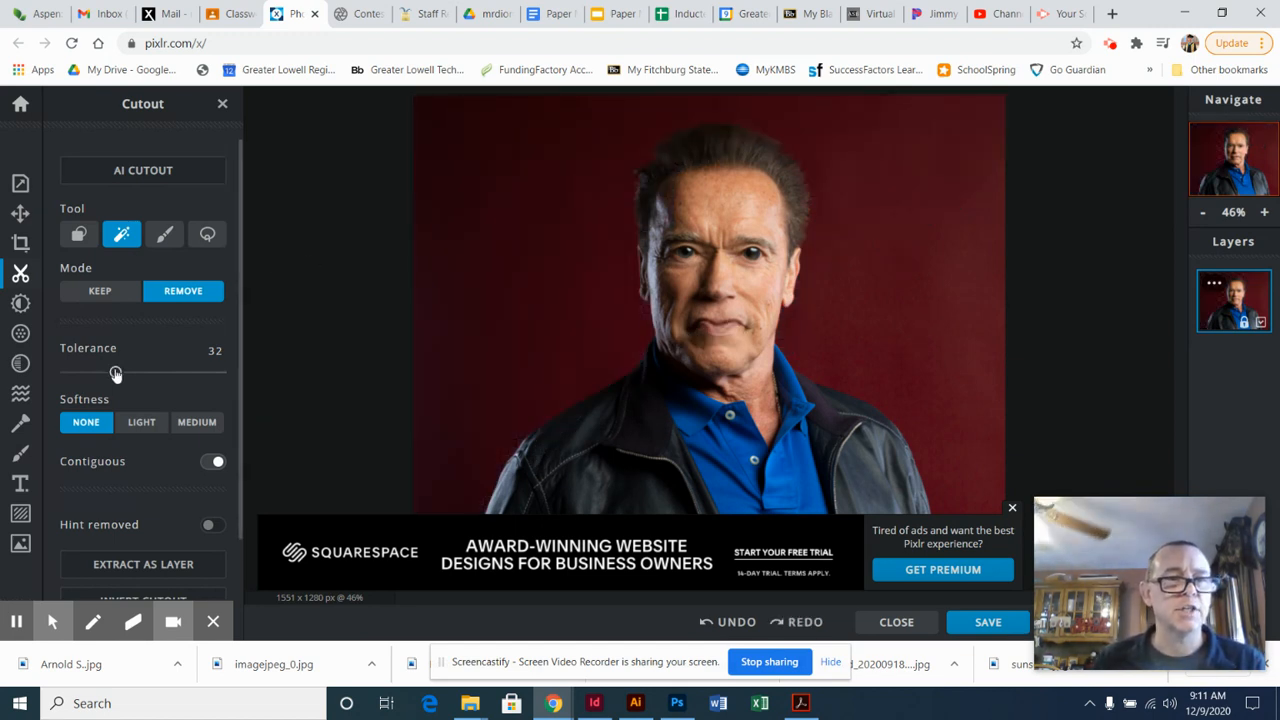
Remove the red background on both sides of the man with Magic Cutout in Remove mode at tolerance 16.
{"action": "left_click_drag", "start_coordinate": [116, 374], "coordinate": [94, 374]}
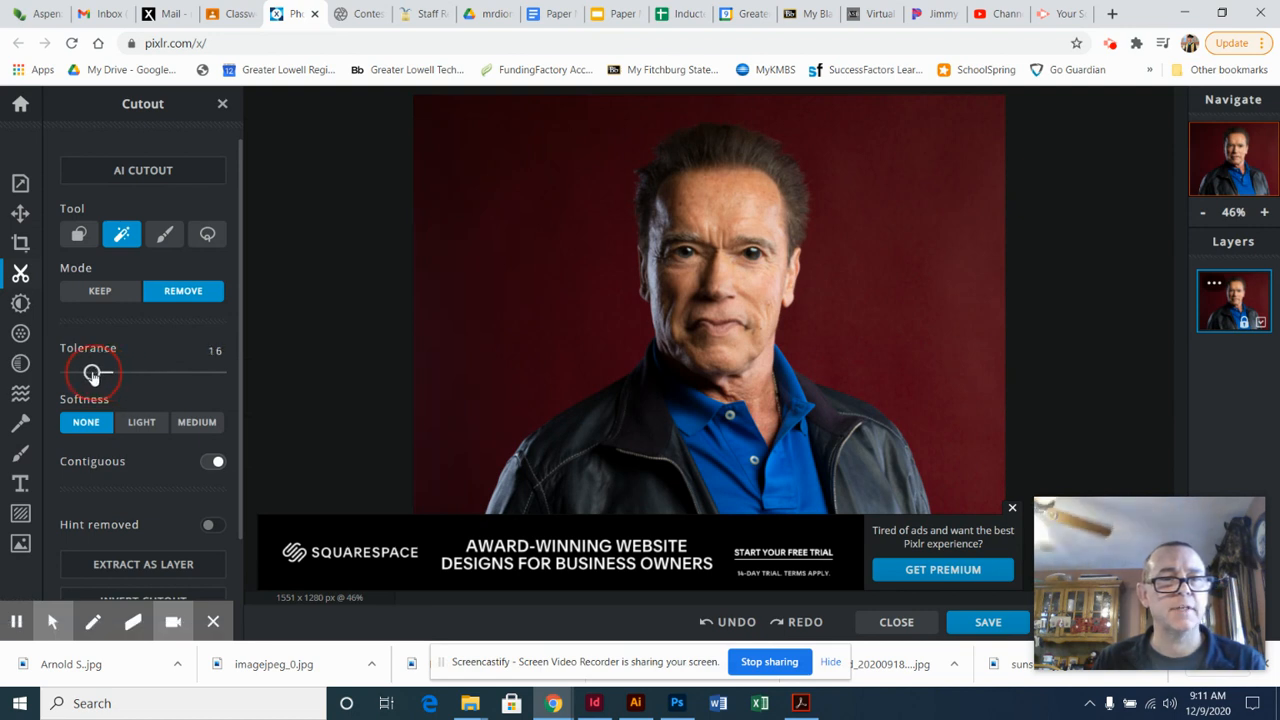
{"action": "left_click", "coordinate": [563, 252]}
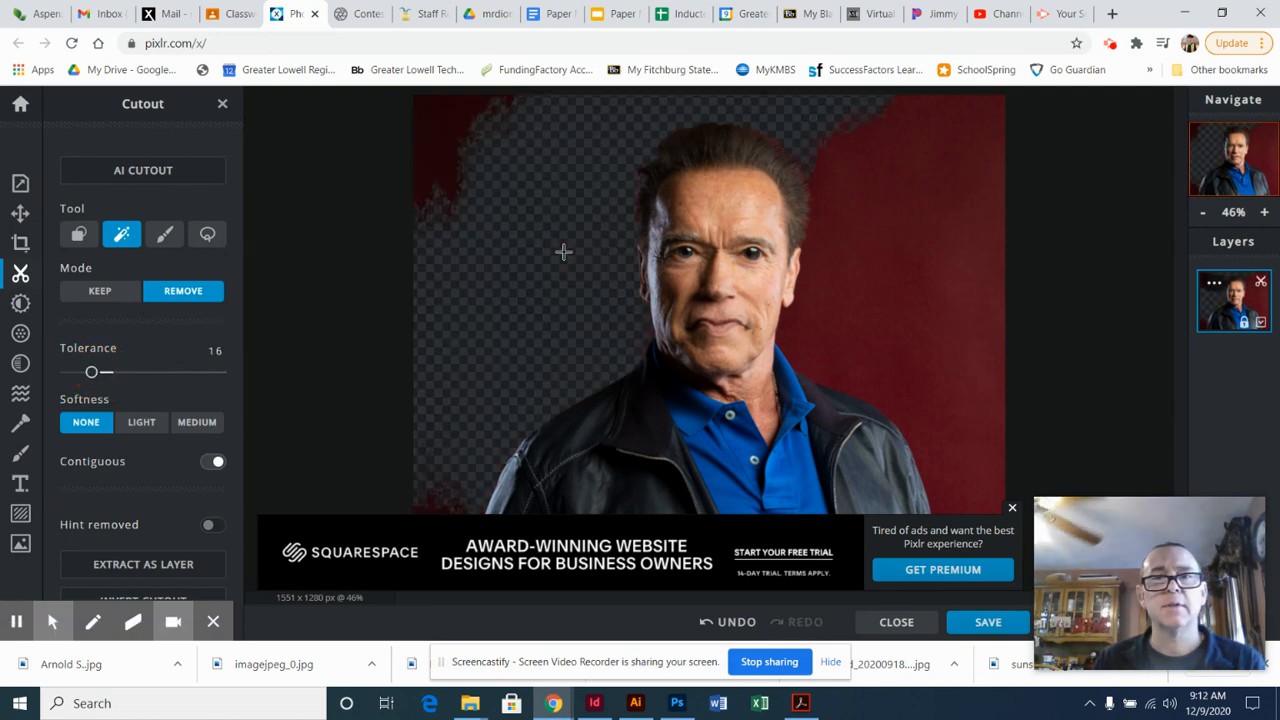
{"action": "left_click", "coordinate": [440, 134]}
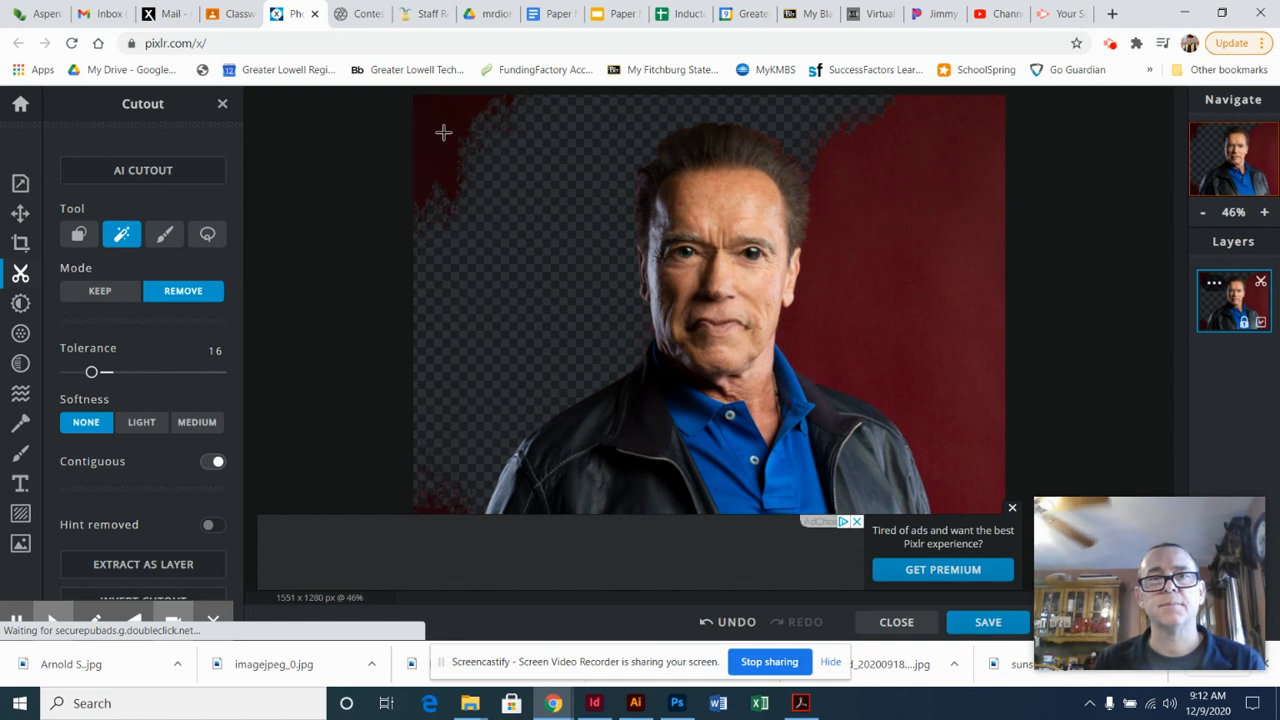
{"action": "left_click", "coordinate": [882, 226]}
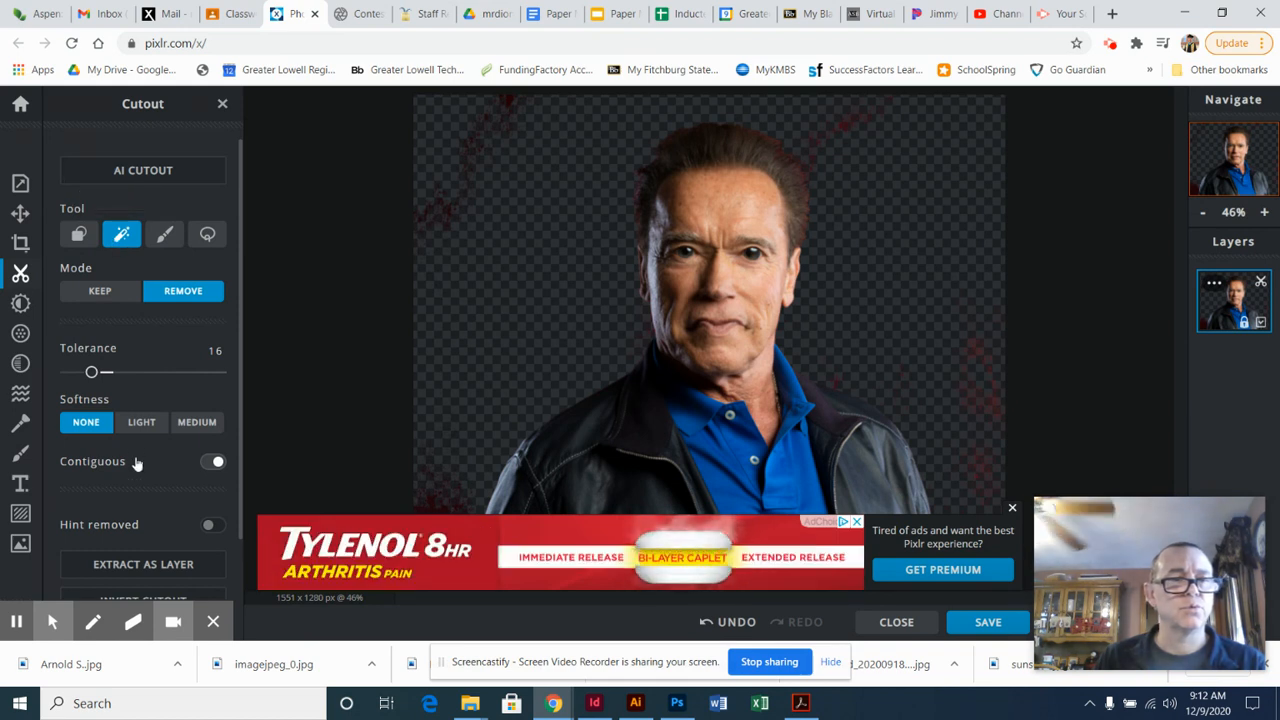
Cut away the red remnants in the upper-left area of the background with the lasso cutout in Remove mode, softness None.
{"action": "scroll", "coordinate": [137, 468], "scroll_direction": "down", "scroll_amount": 1}
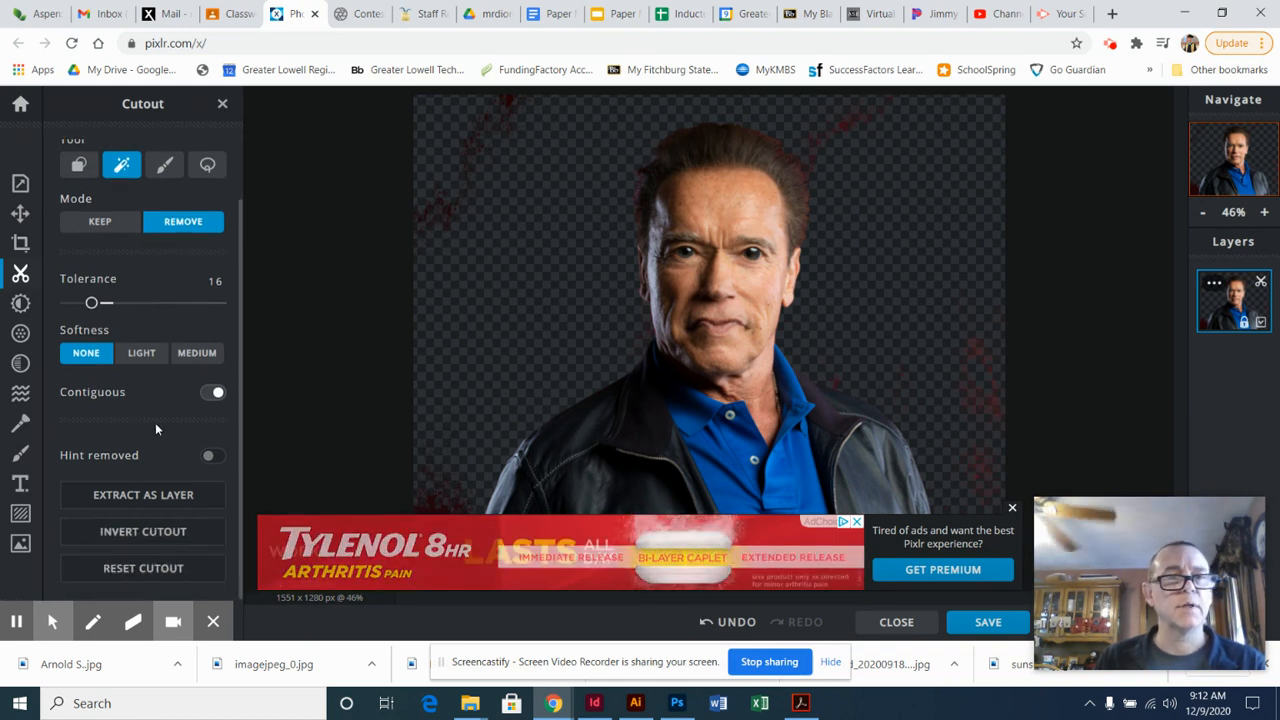
{"action": "scroll", "coordinate": [155, 424], "scroll_direction": "up", "scroll_amount": 1}
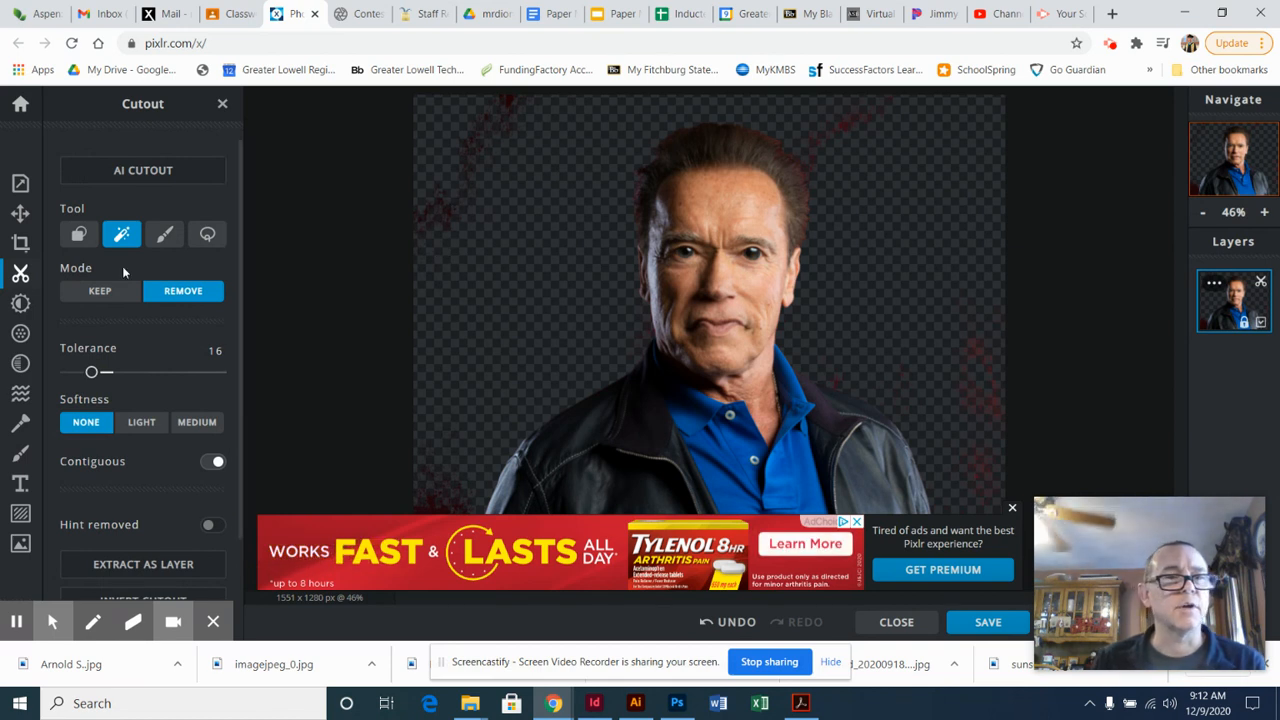
{"action": "left_click", "coordinate": [175, 240]}
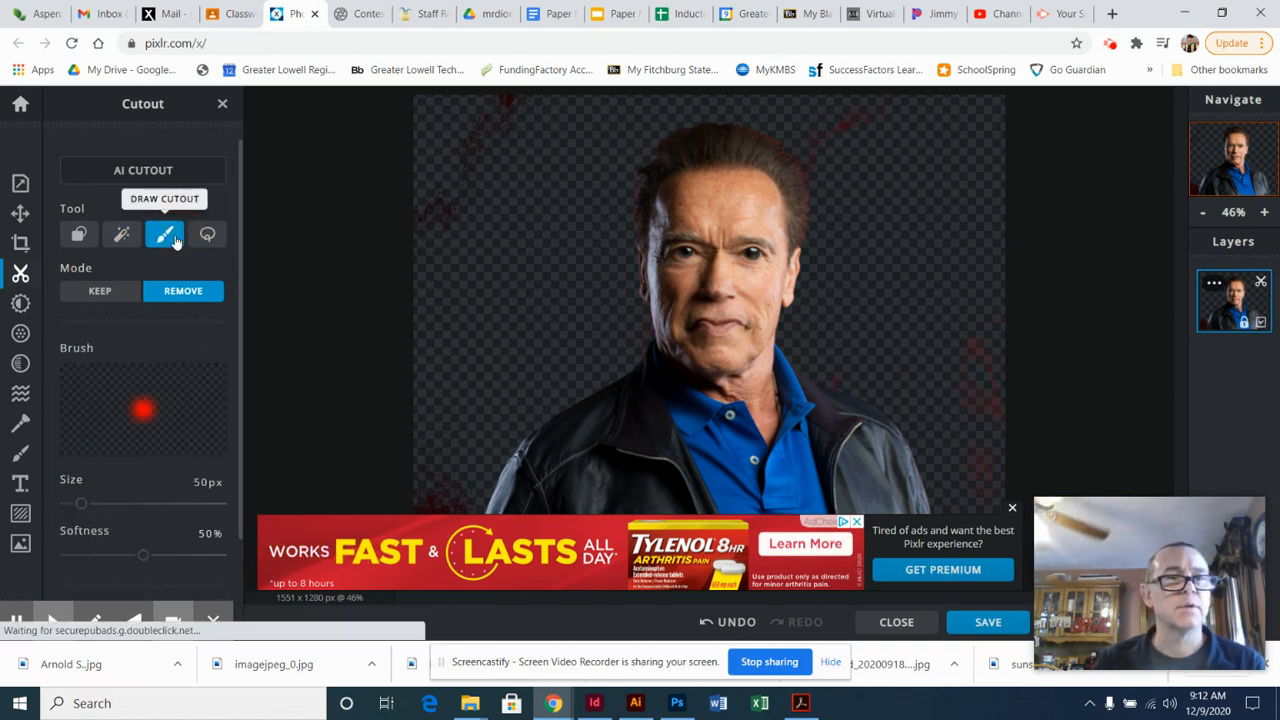
{"action": "left_click", "coordinate": [207, 235]}
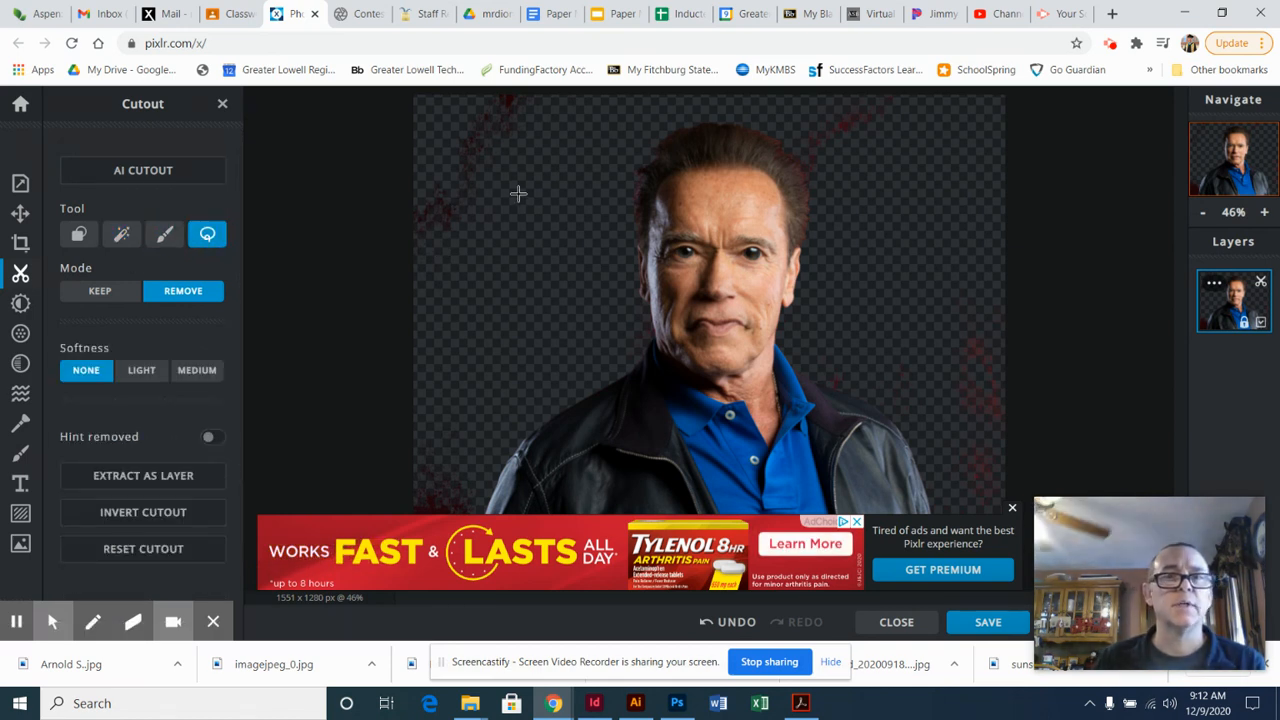
{"action": "scroll", "coordinate": [516, 205], "scroll_direction": "up", "scroll_amount": 1}
{"action": "scroll", "coordinate": [516, 205], "scroll_direction": "down", "scroll_amount": 2}
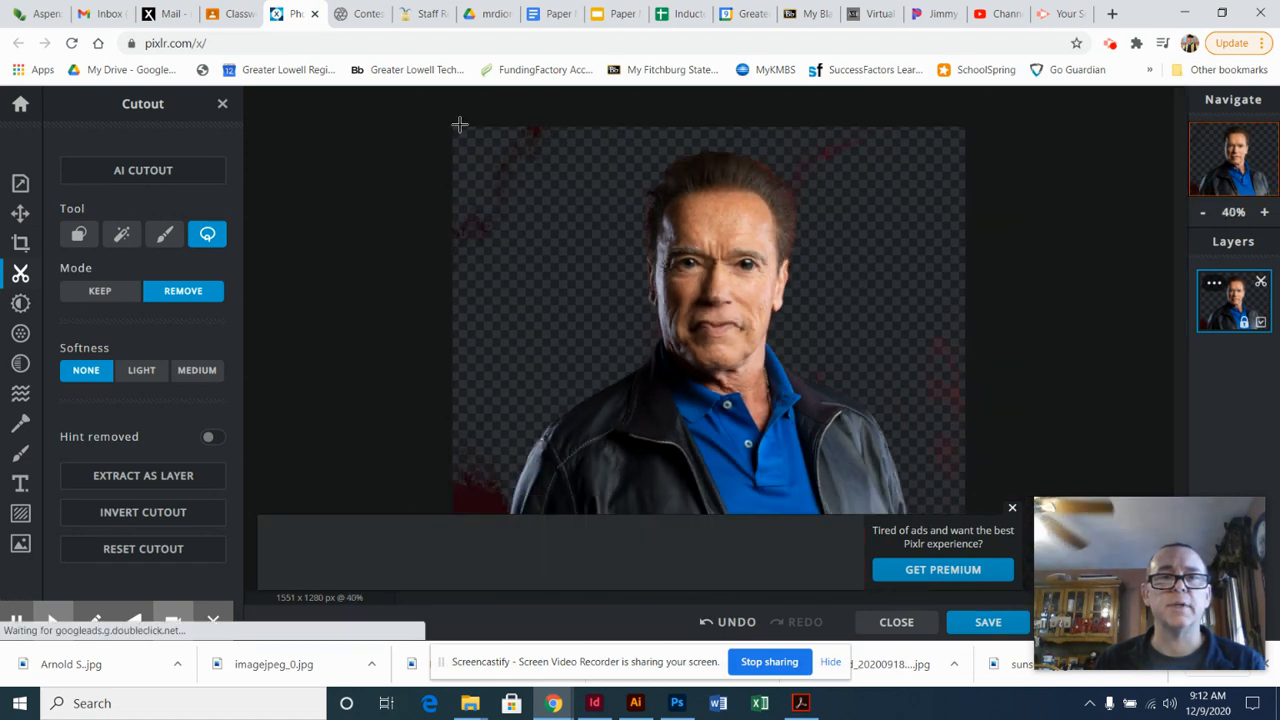
{"action": "mouse_move", "coordinate": [452, 123]}
{"action": "left_mouse_down"}
{"action": "mouse_move", "coordinate": [605, 127]}
{"action": "mouse_move", "coordinate": [626, 146]}
{"action": "mouse_move", "coordinate": [618, 239]}
{"action": "mouse_move", "coordinate": [492, 501]}
{"action": "mouse_move", "coordinate": [453, 503]}
{"action": "mouse_move", "coordinate": [450, 484]}
{"action": "mouse_move", "coordinate": [462, 220]}
{"action": "mouse_move", "coordinate": [451, 124]}
{"action": "left_mouse_up"}
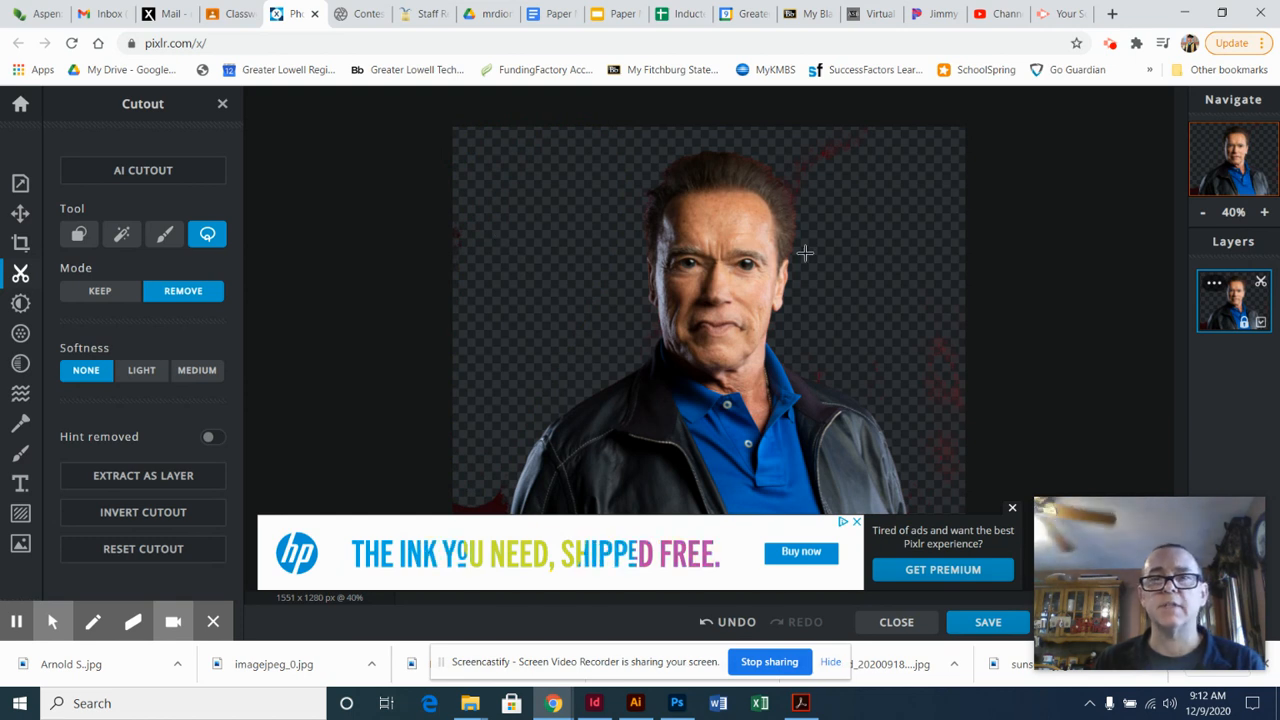
Lasso away the remaining red patches in the photo's lower-left corner and along the background beside the man's head and shoulder at image right.
{"action": "scroll", "coordinate": [484, 262], "scroll_direction": "down", "scroll_amount": 2}
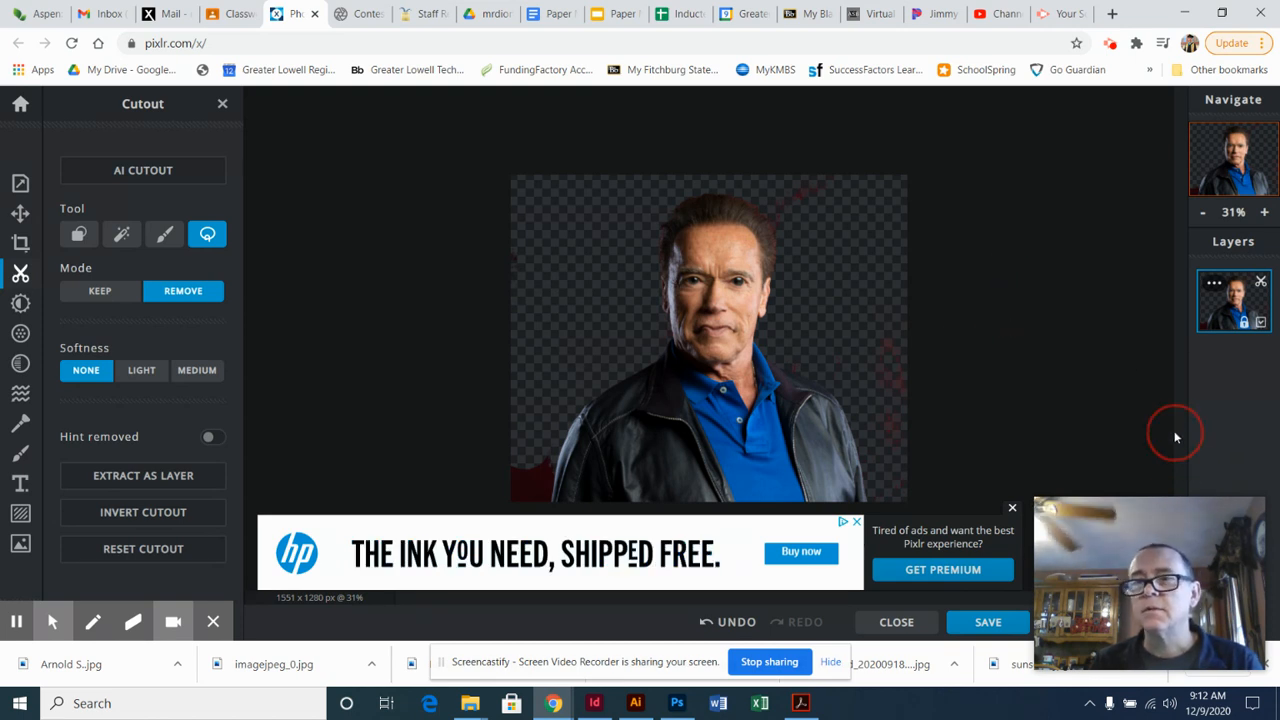
{"action": "left_click", "coordinate": [1011, 511]}
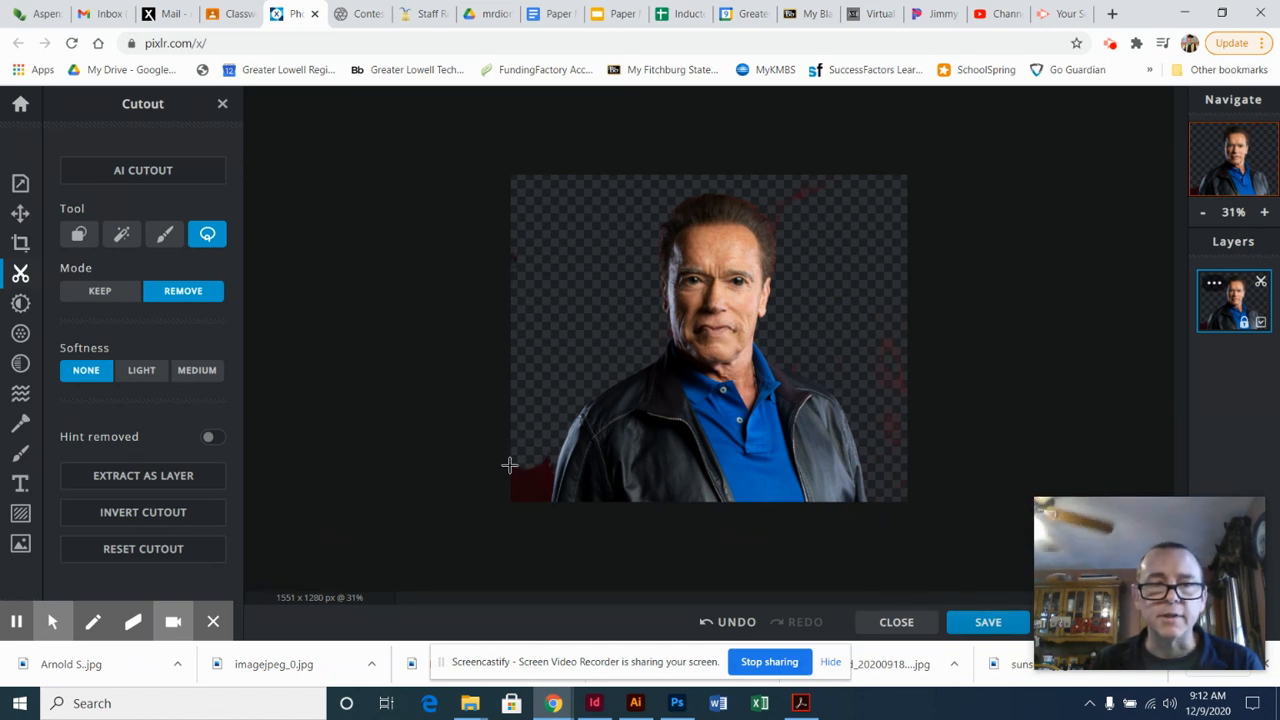
{"action": "left_click", "coordinate": [122, 234]}
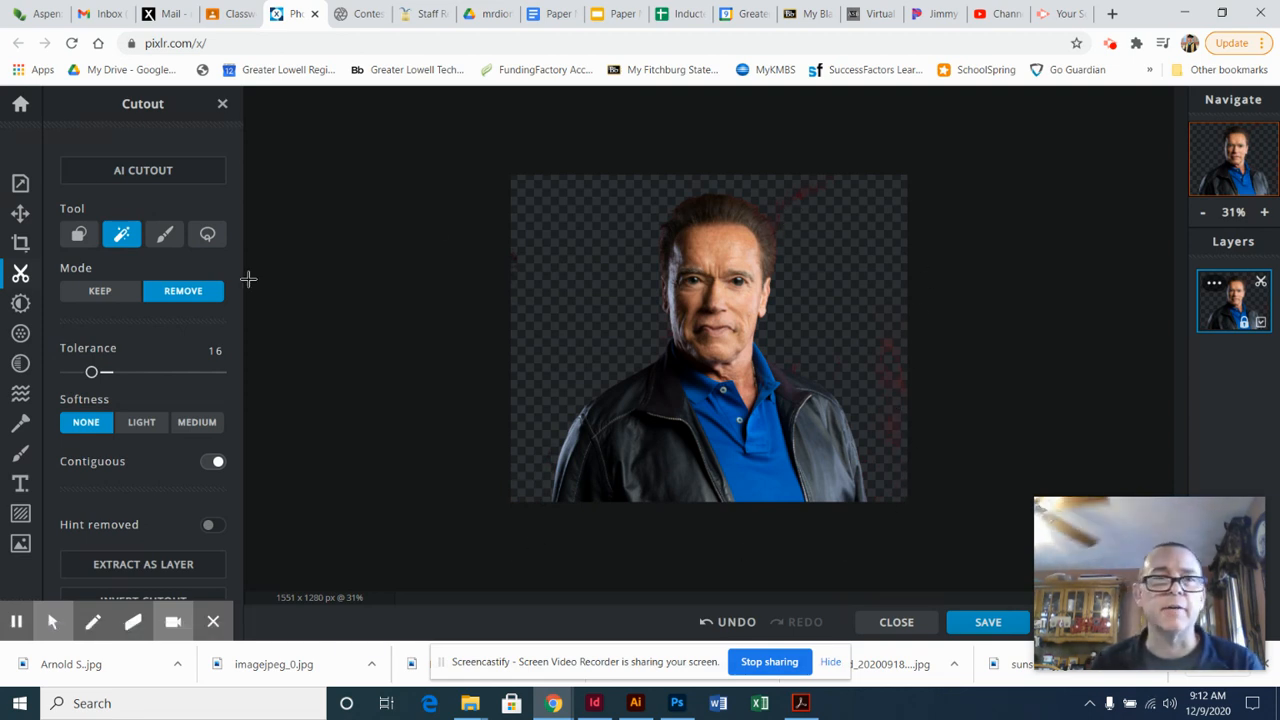
{"action": "left_click", "coordinate": [207, 236]}
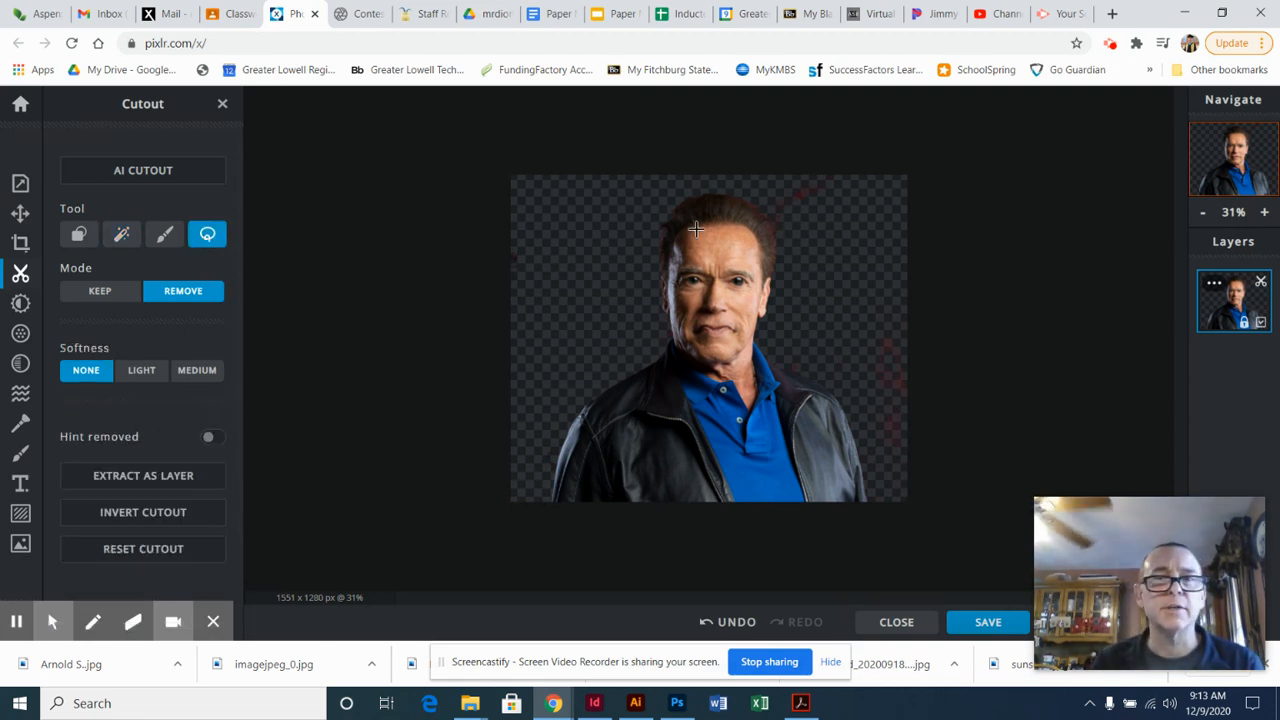
{"action": "mouse_move", "coordinate": [767, 176]}
{"action": "left_mouse_down"}
{"action": "mouse_move", "coordinate": [786, 265]}
{"action": "mouse_move", "coordinate": [863, 394]}
{"action": "mouse_move", "coordinate": [880, 503]}
{"action": "mouse_move", "coordinate": [906, 506]}
{"action": "mouse_move", "coordinate": [918, 162]}
{"action": "mouse_move", "coordinate": [812, 147]}
{"action": "mouse_move", "coordinate": [767, 158]}
{"action": "mouse_move", "coordinate": [770, 180]}
{"action": "left_mouse_up"}
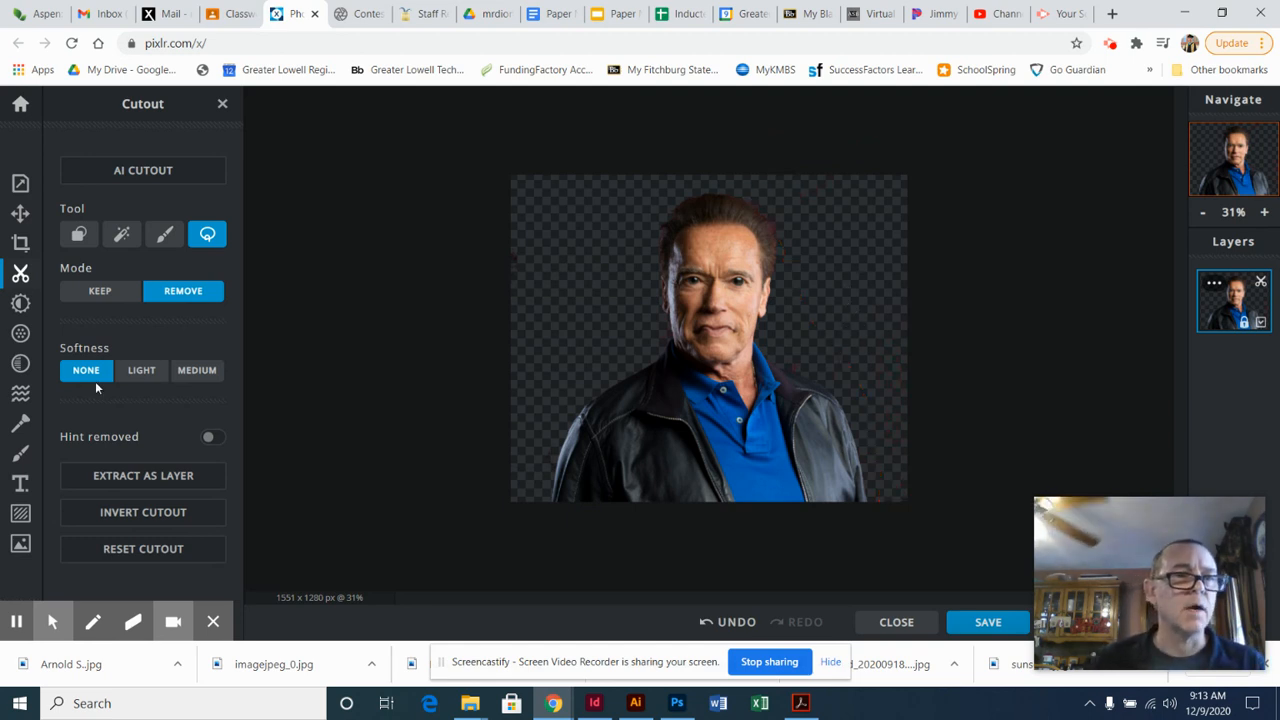
Set the vibrance of the cut-out portrait to -20.
{"action": "left_click", "coordinate": [21, 305]}
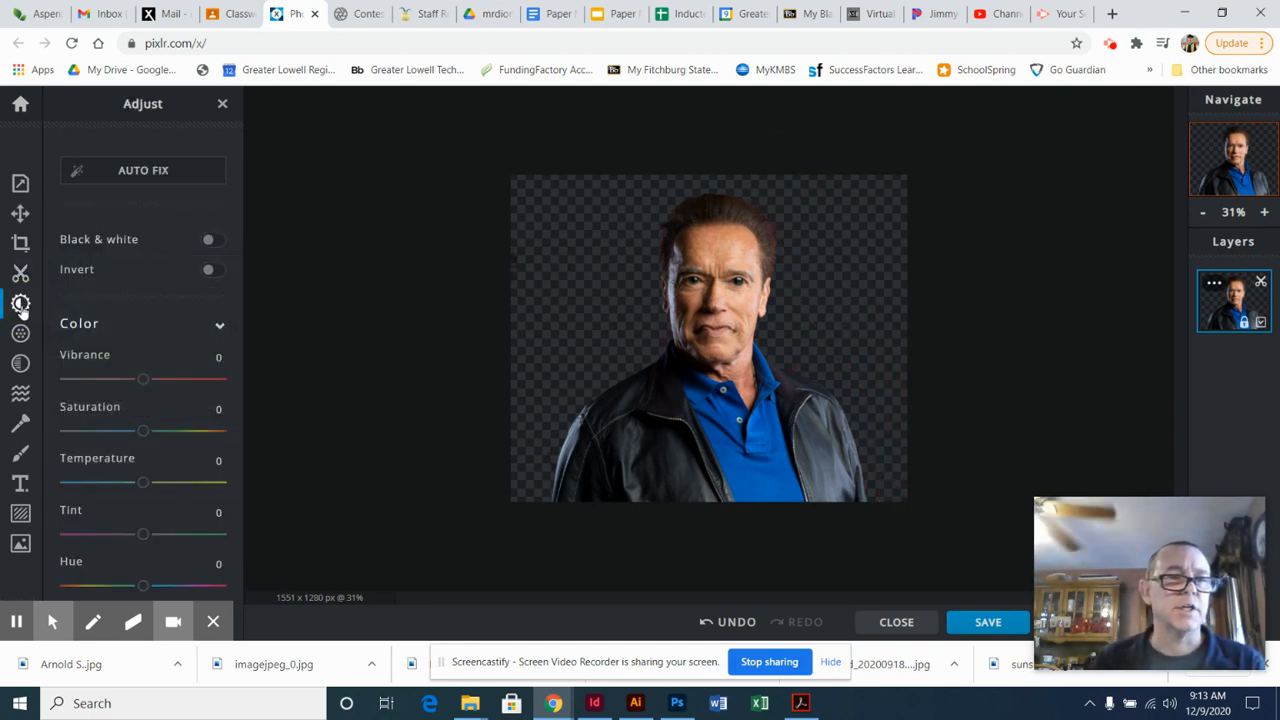
{"action": "left_click_drag", "start_coordinate": [143, 385], "coordinate": [127, 388]}
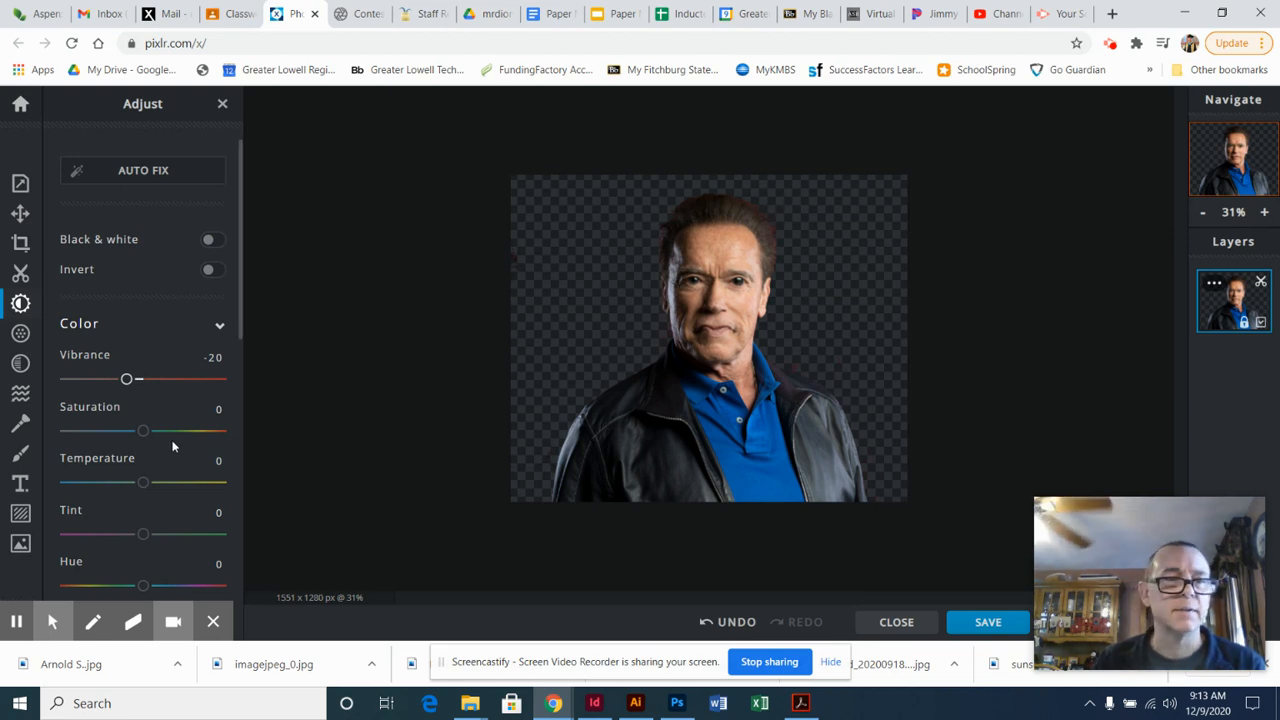
Look over the Filter settings and the Effect categories, and examine the presets in the Tuning collection.
{"action": "left_click", "coordinate": [21, 335]}
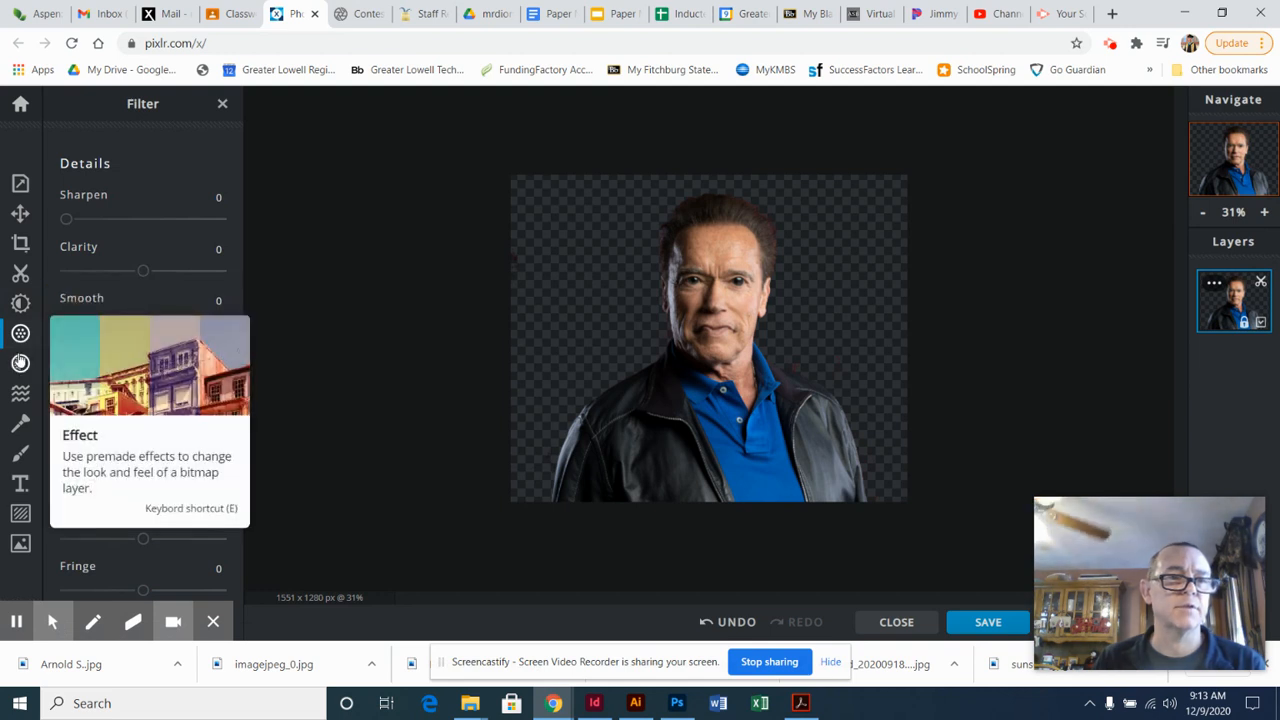
{"action": "left_click", "coordinate": [21, 335]}
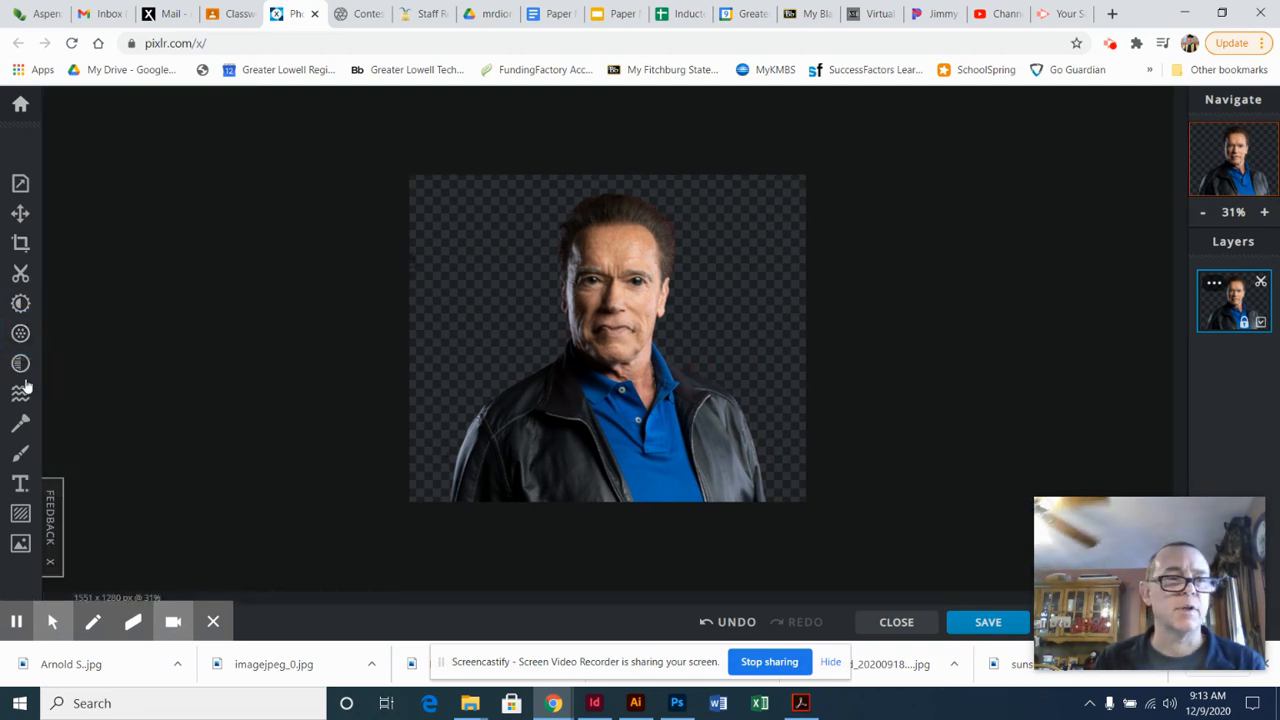
{"action": "left_click", "coordinate": [20, 364]}
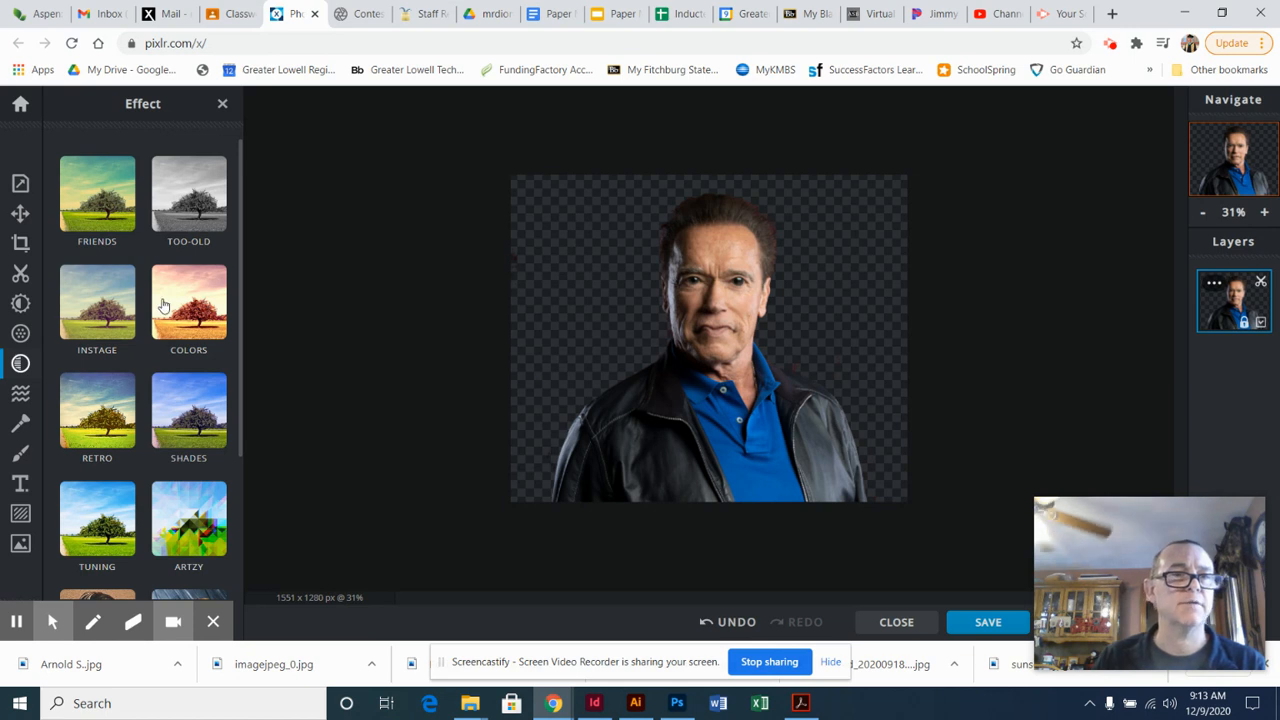
{"action": "scroll", "coordinate": [138, 350], "scroll_direction": "down", "scroll_amount": 2}
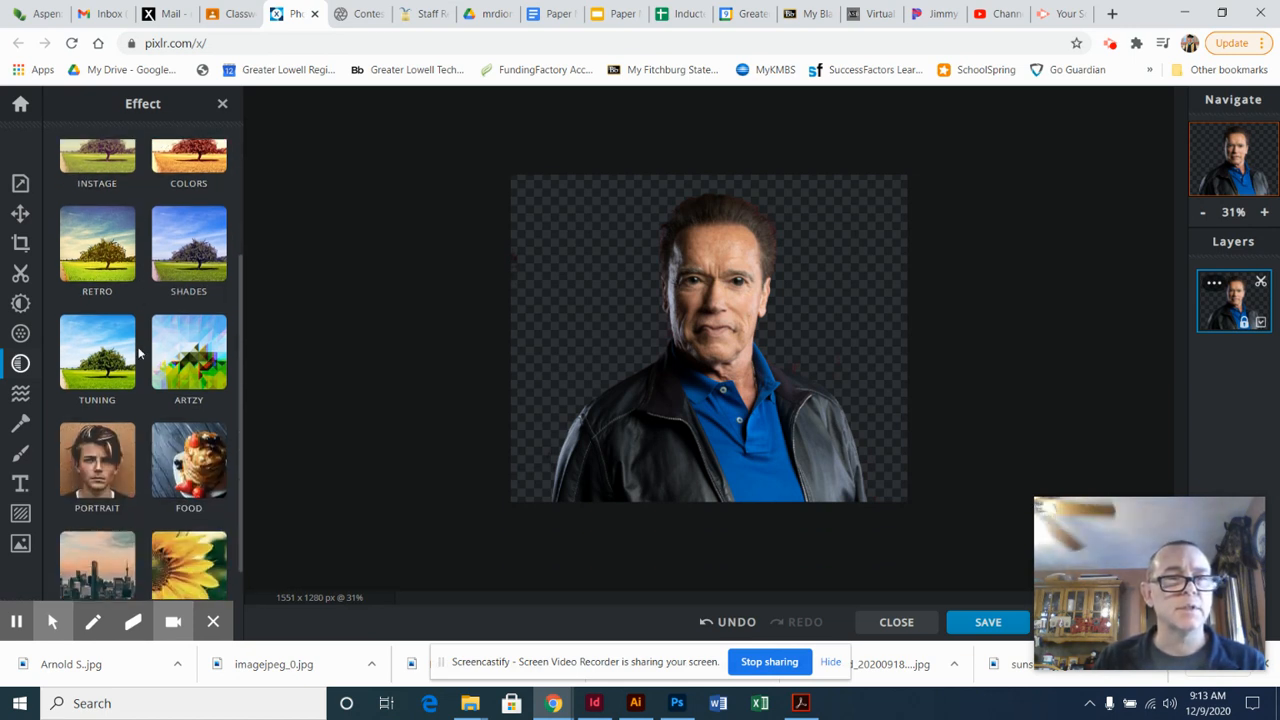
{"action": "scroll", "coordinate": [138, 352], "scroll_direction": "down", "scroll_amount": 1}
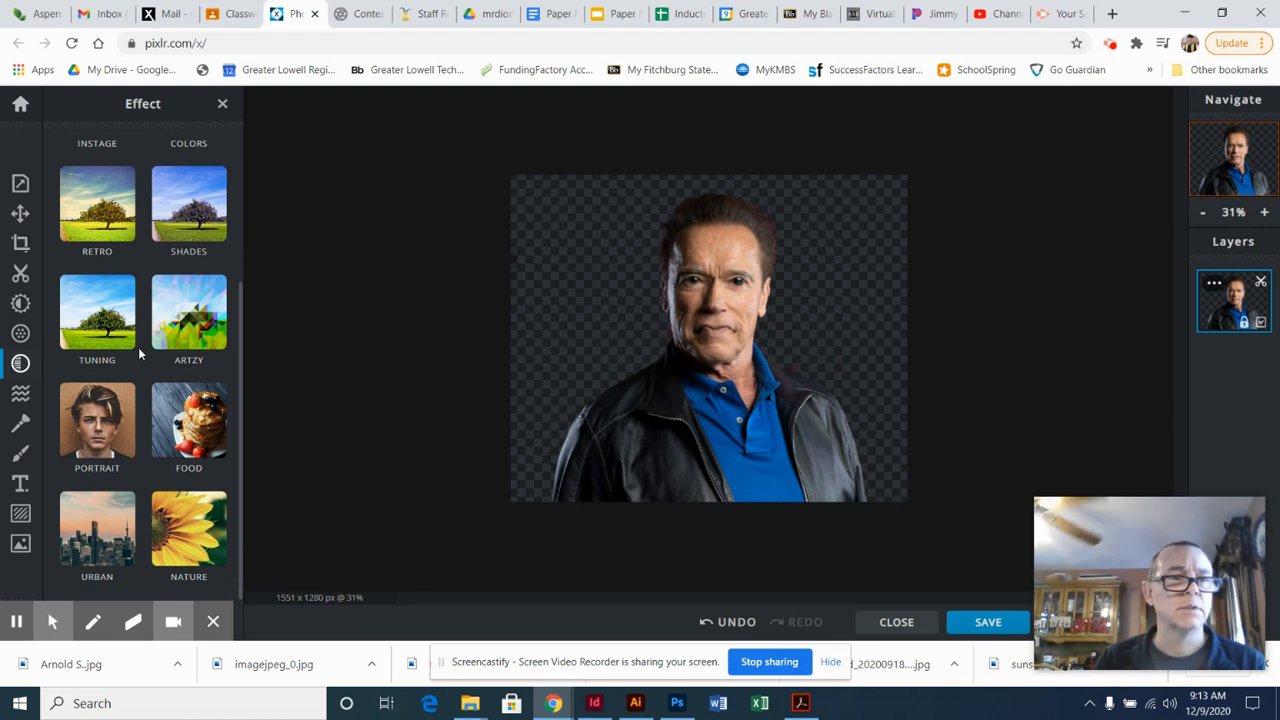
{"action": "left_click", "coordinate": [100, 302]}
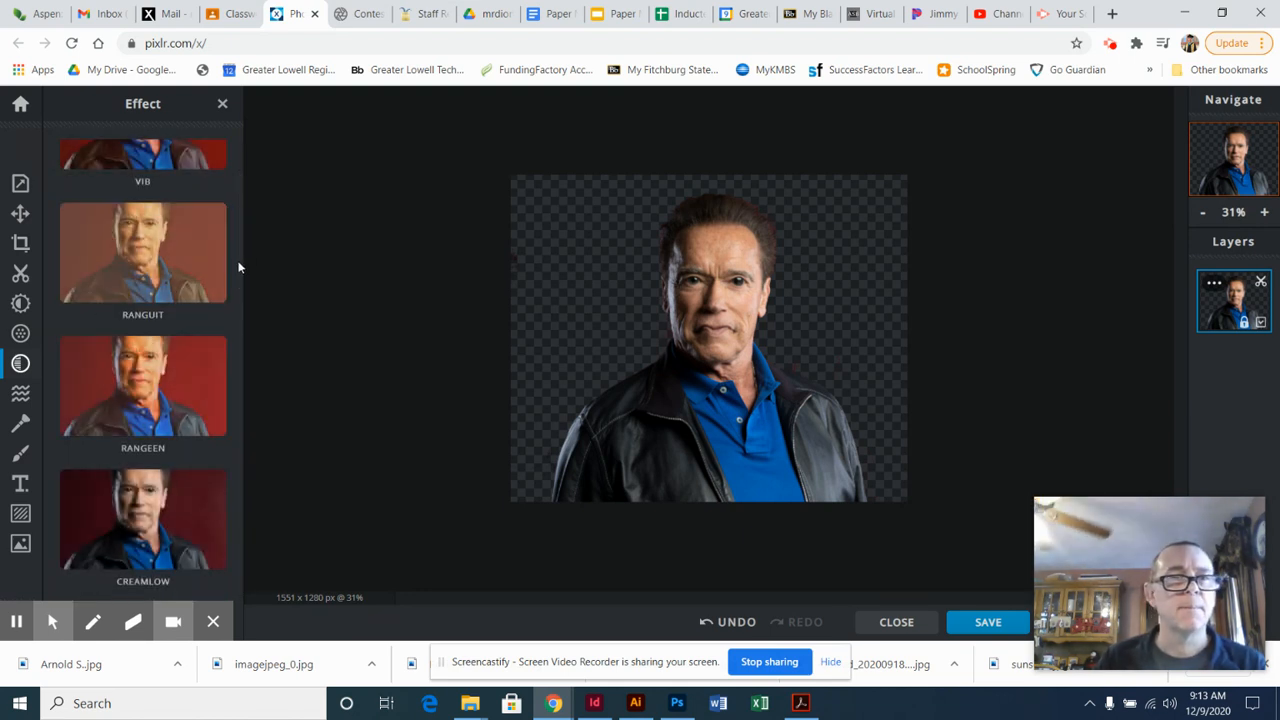
{"action": "left_click_drag", "start_coordinate": [240, 272], "coordinate": [242, 250]}
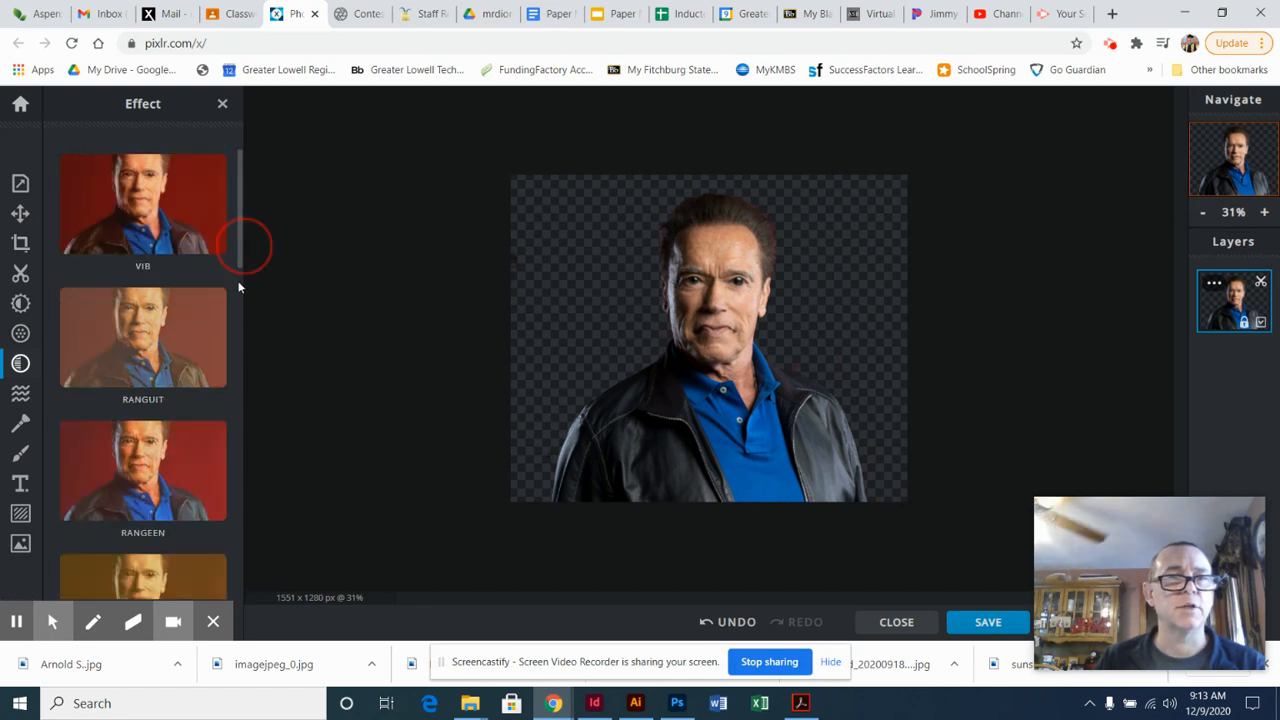
{"action": "left_click", "coordinate": [238, 288]}
{"action": "left_click", "coordinate": [241, 298]}
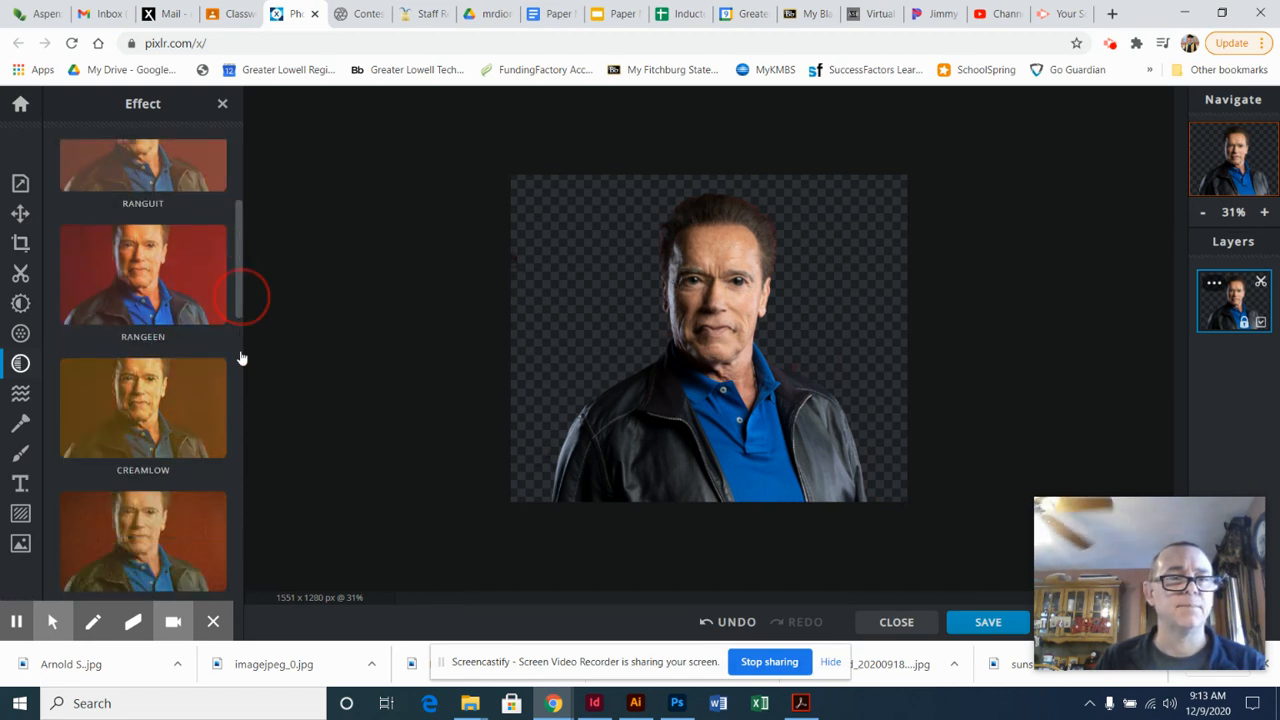
{"action": "left_click", "coordinate": [250, 440]}
{"action": "left_click_drag", "start_coordinate": [250, 436], "coordinate": [250, 232]}
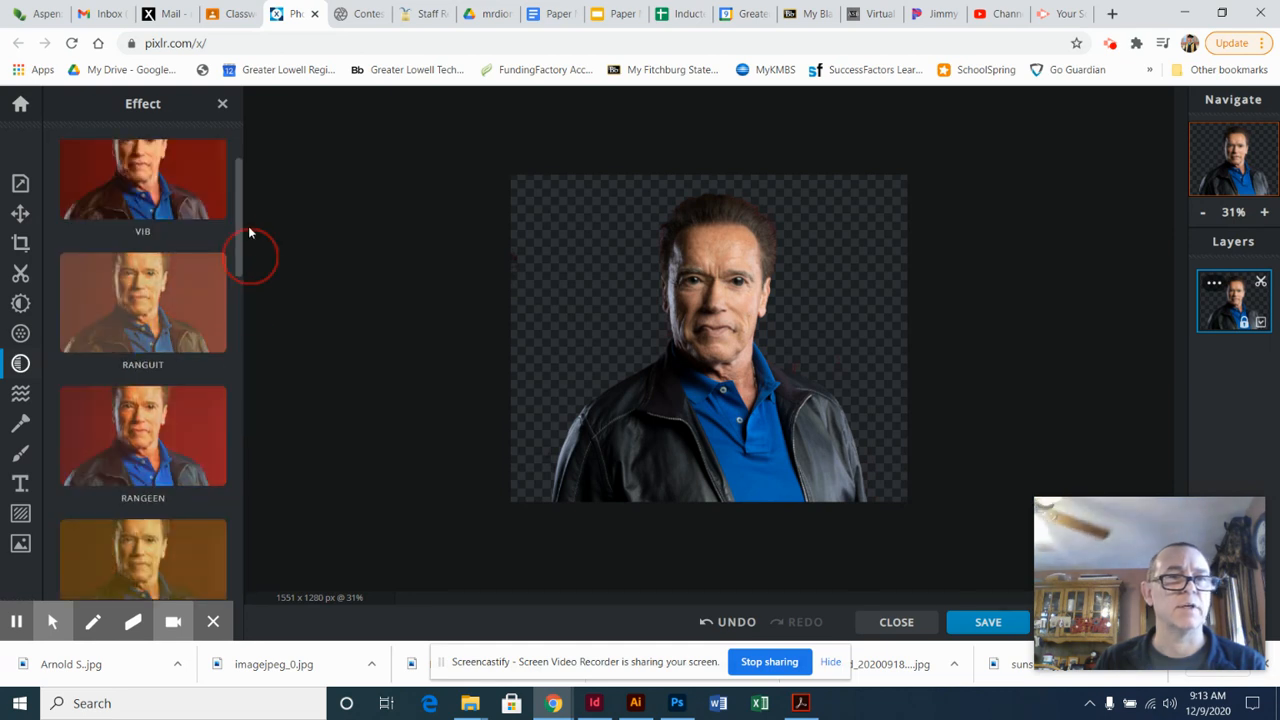
Look over the Liquify, Text and Add element options, and browse the categories of the Sticker collection.
{"action": "left_click", "coordinate": [20, 396]}
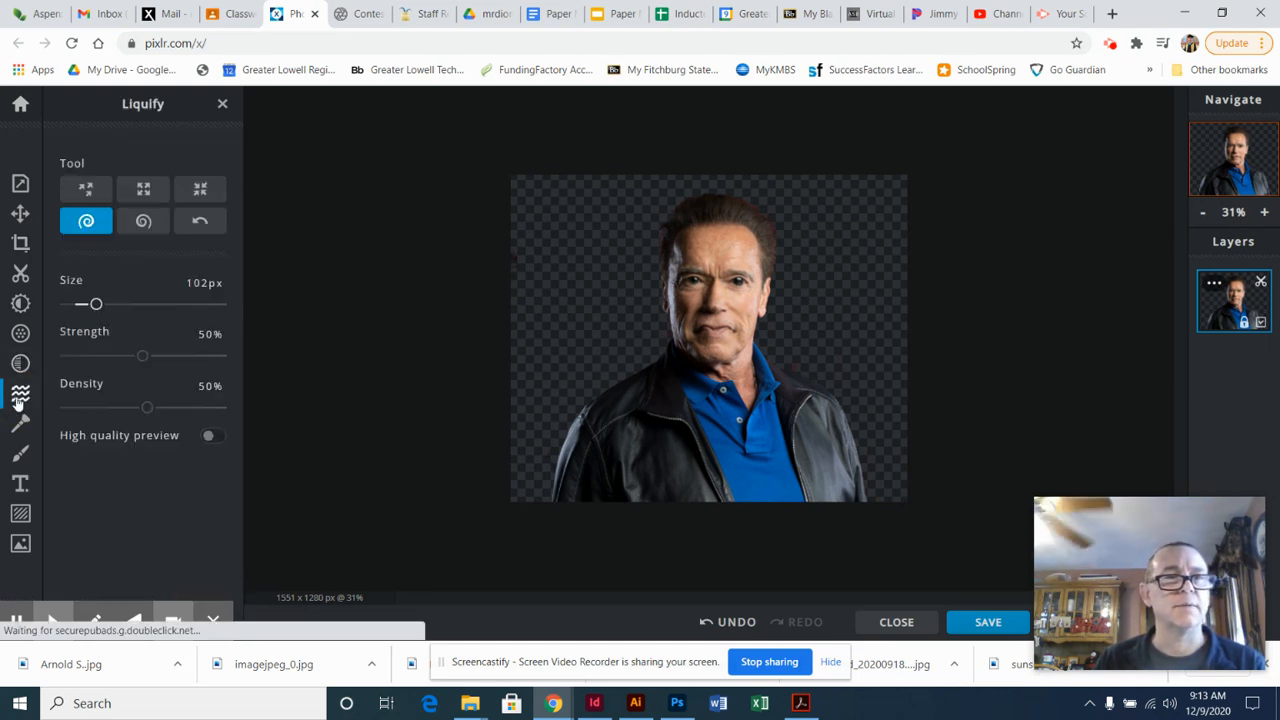
{"action": "left_click", "coordinate": [20, 484]}
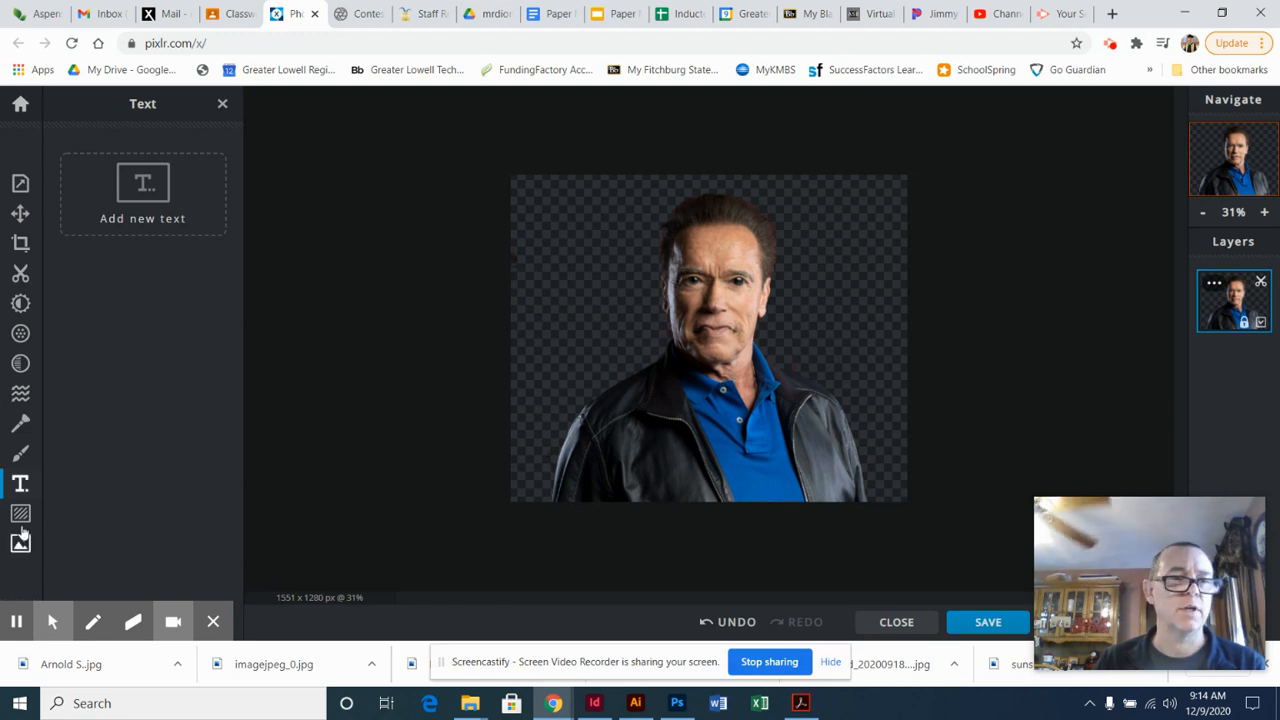
{"action": "left_click", "coordinate": [20, 516]}
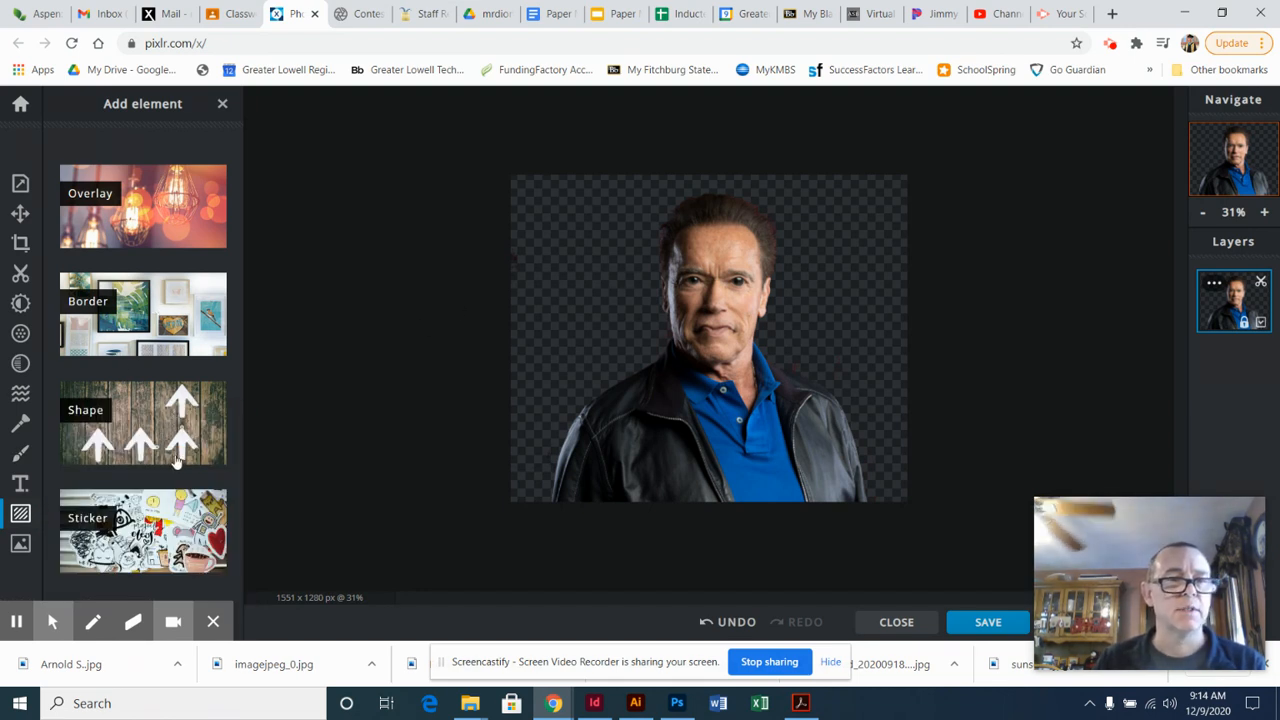
{"action": "left_click", "coordinate": [144, 533]}
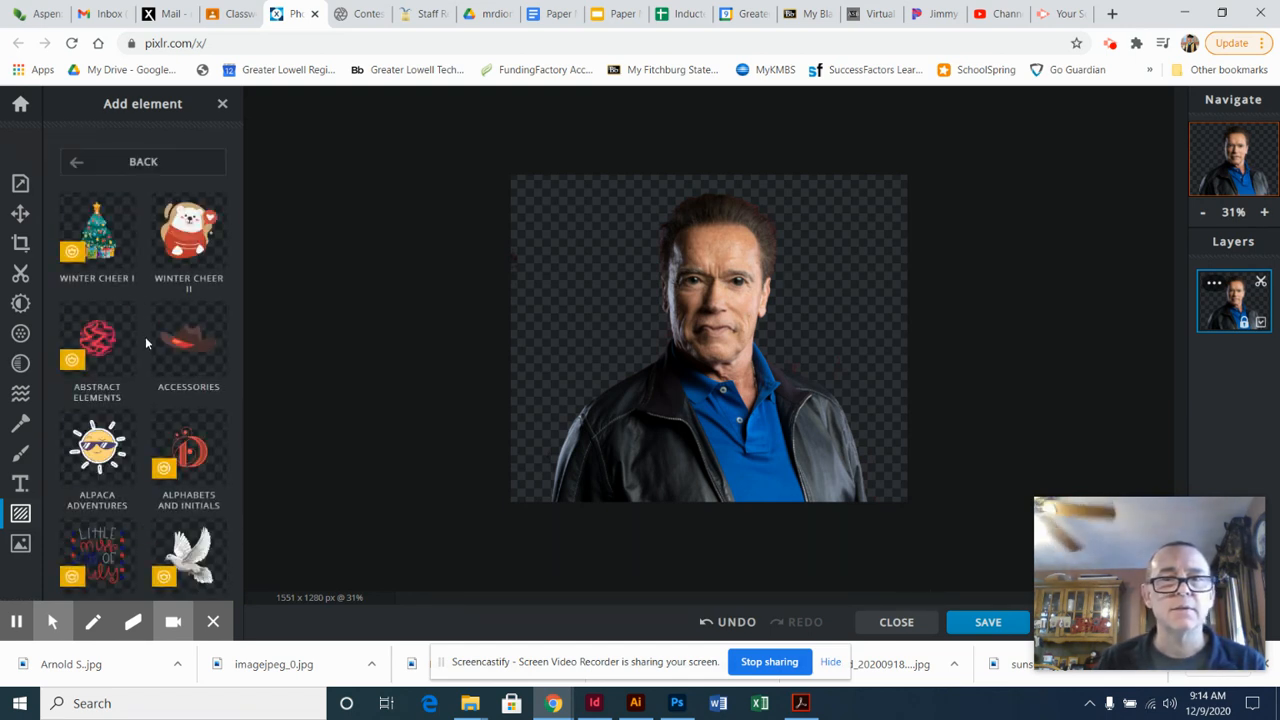
{"action": "scroll", "coordinate": [146, 345], "scroll_direction": "down", "scroll_amount": 2}
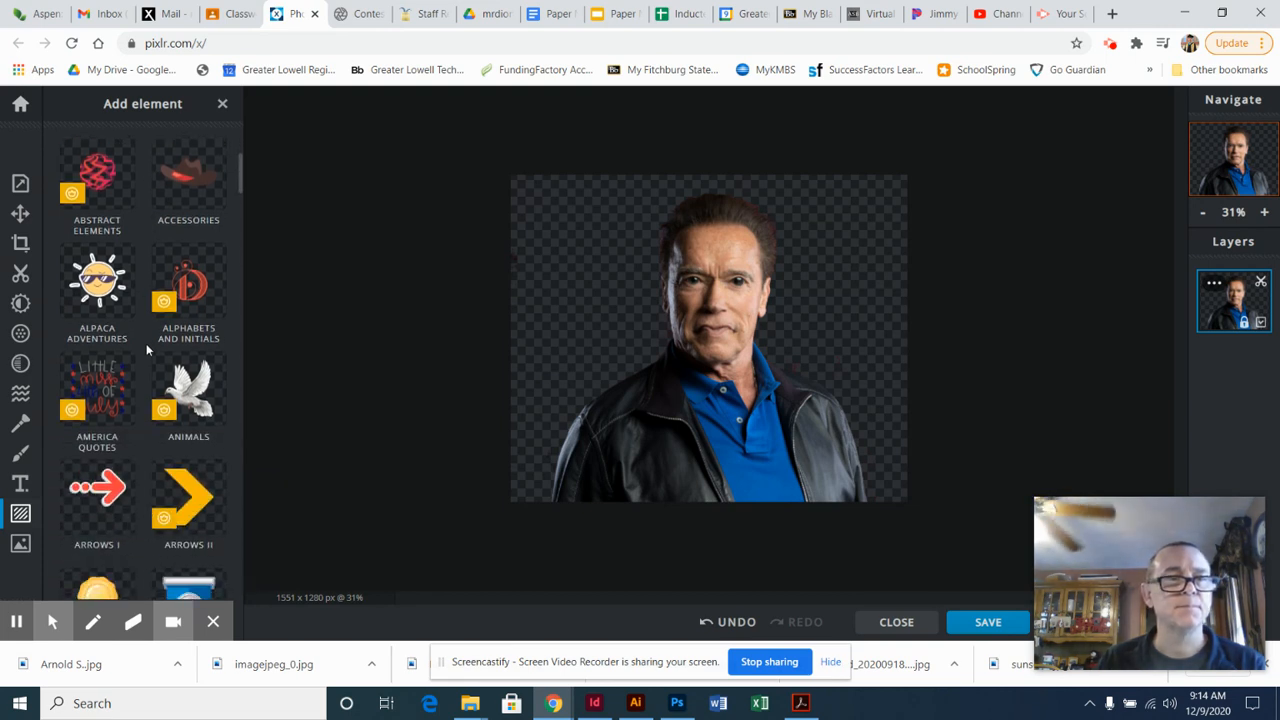
{"action": "scroll", "coordinate": [146, 343], "scroll_direction": "down", "scroll_amount": 3}
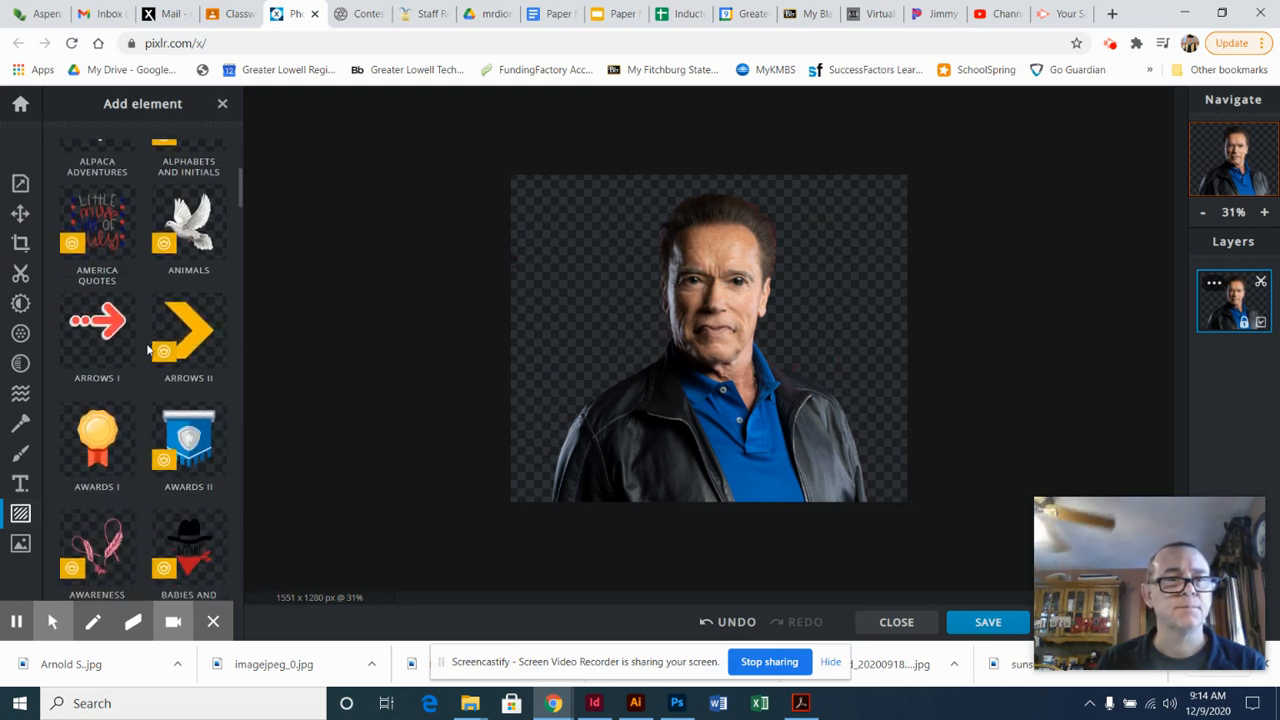
{"action": "scroll", "coordinate": [147, 343], "scroll_direction": "down", "scroll_amount": 1}
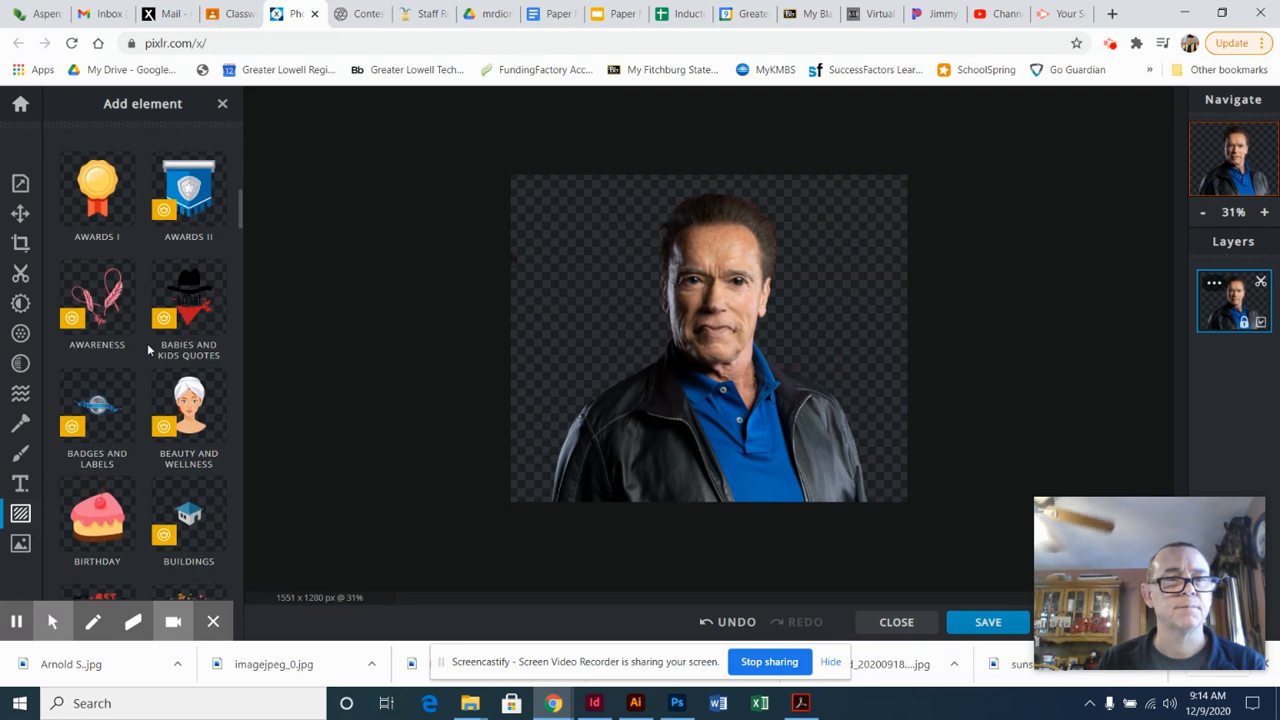
Browse the Babies and Kids Quotes stickers and try to add the Danger and I Love Trucks designs to the portrait.
{"action": "left_click", "coordinate": [188, 310]}
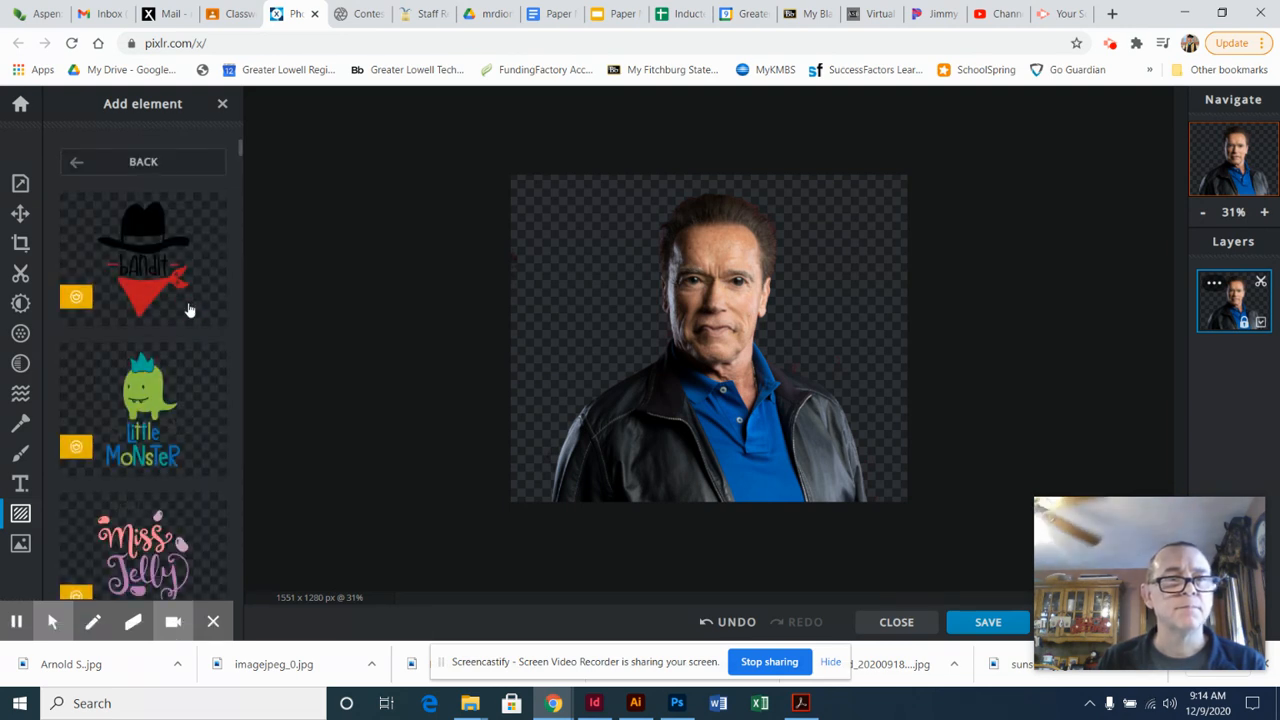
{"action": "scroll", "coordinate": [188, 310], "scroll_direction": "down", "scroll_amount": 5}
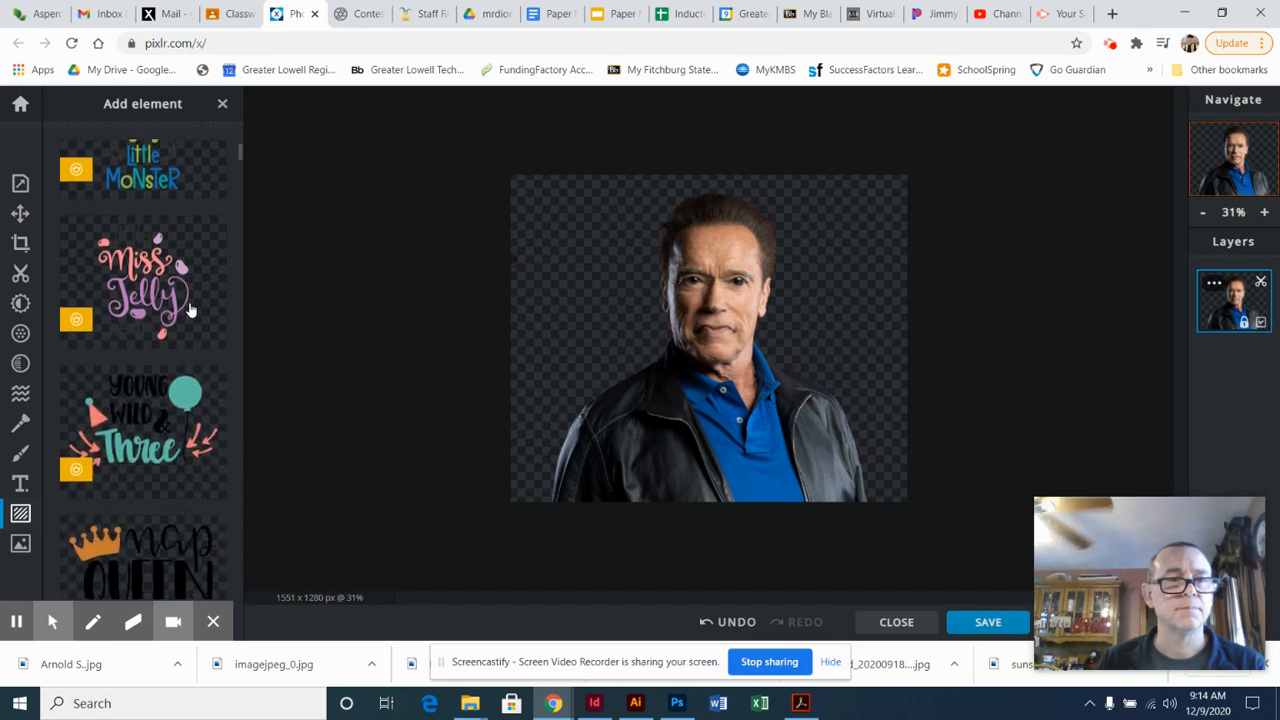
{"action": "scroll", "coordinate": [188, 310], "scroll_direction": "down", "scroll_amount": 3}
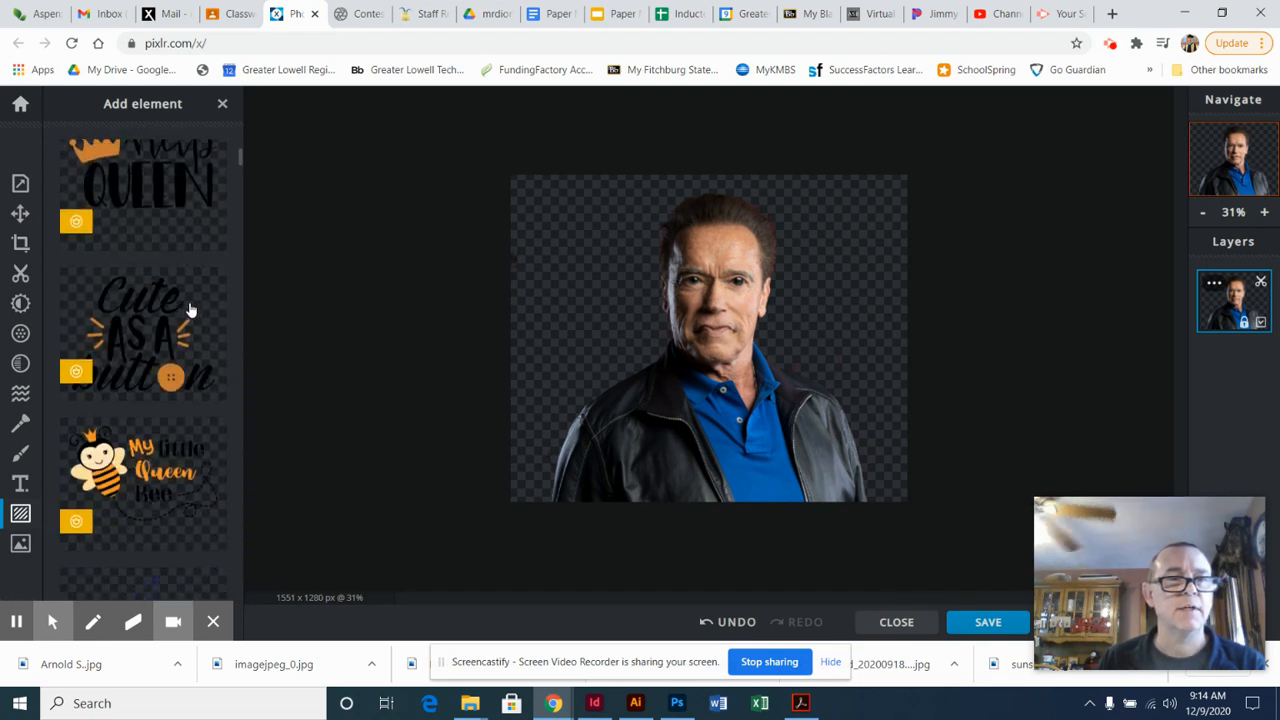
{"action": "scroll", "coordinate": [193, 311], "scroll_direction": "down", "scroll_amount": 2}
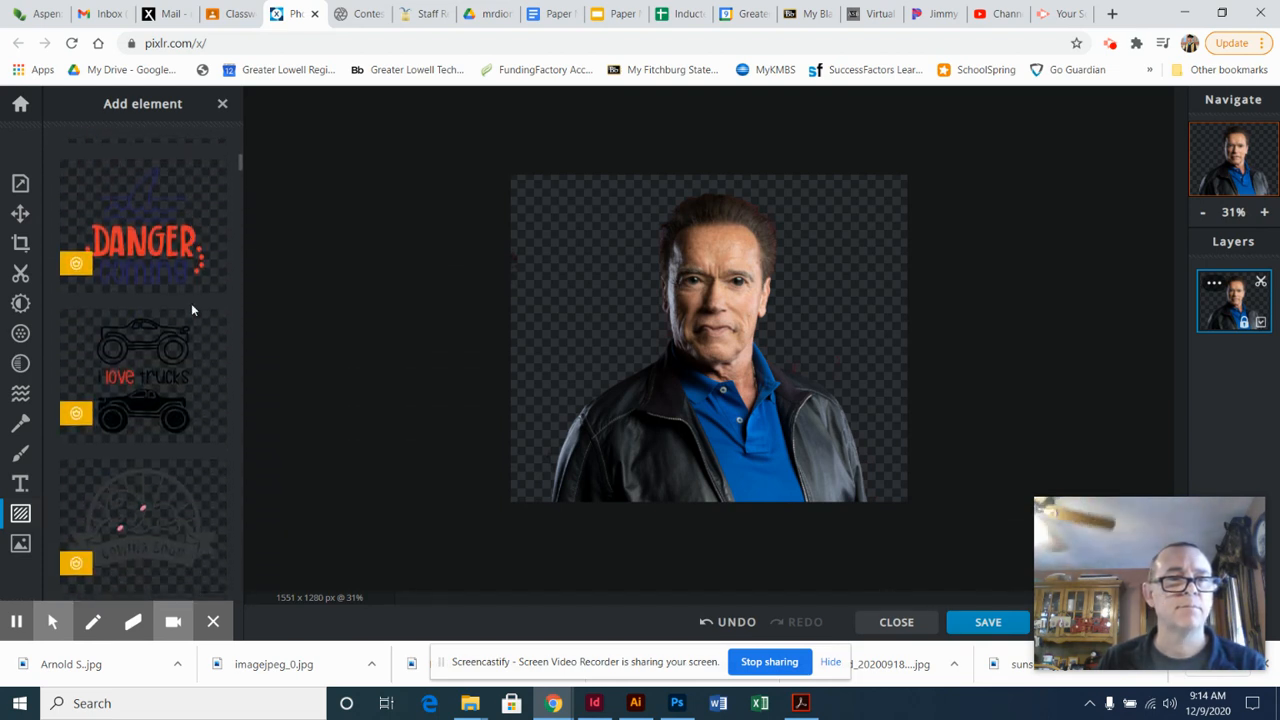
{"action": "left_click", "coordinate": [175, 258]}
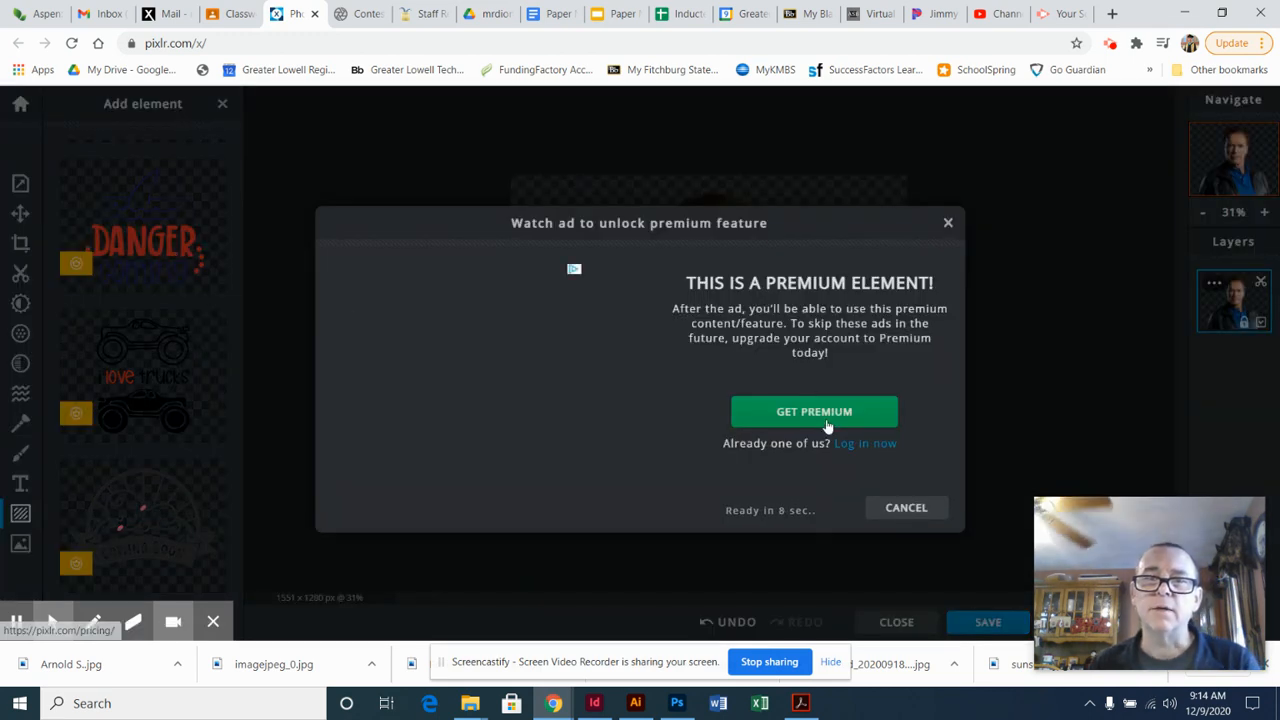
{"action": "left_click", "coordinate": [947, 229]}
{"action": "left_click", "coordinate": [144, 368]}
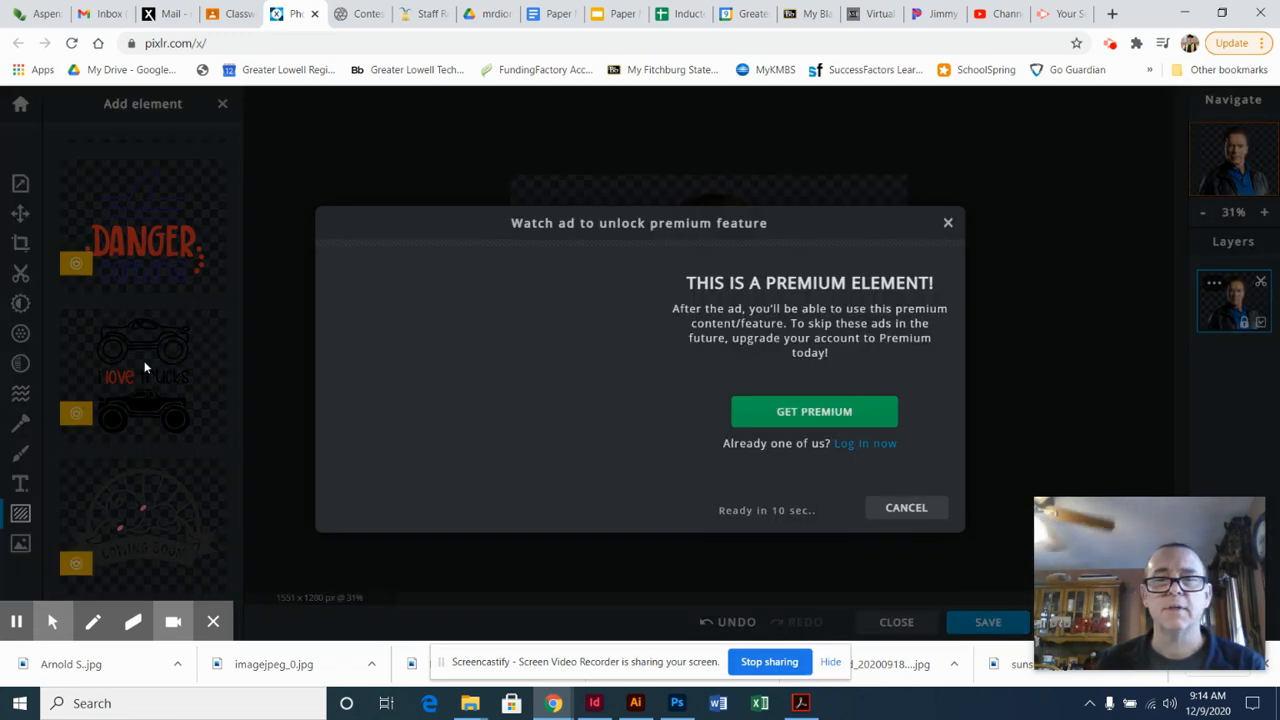
{"action": "left_click", "coordinate": [948, 223]}
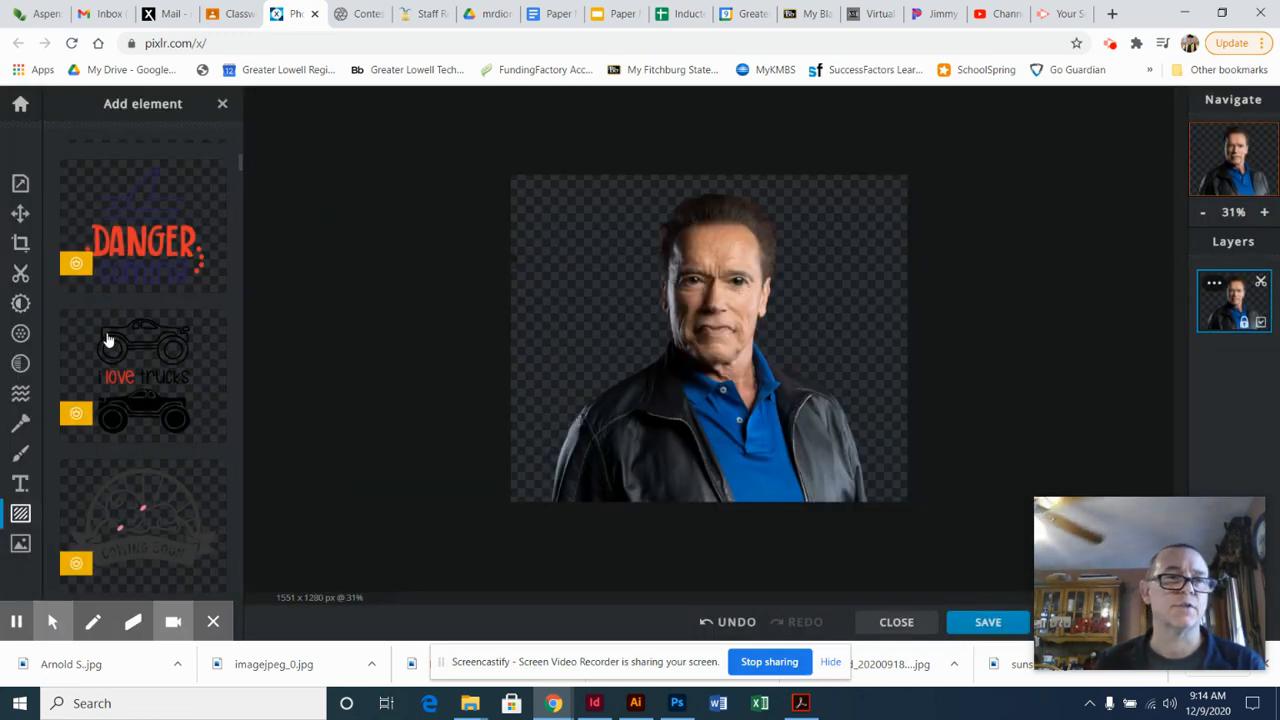
{"action": "scroll", "coordinate": [109, 340], "scroll_direction": "down", "scroll_amount": 5}
{"action": "scroll", "coordinate": [108, 338], "scroll_direction": "up", "scroll_amount": 5}
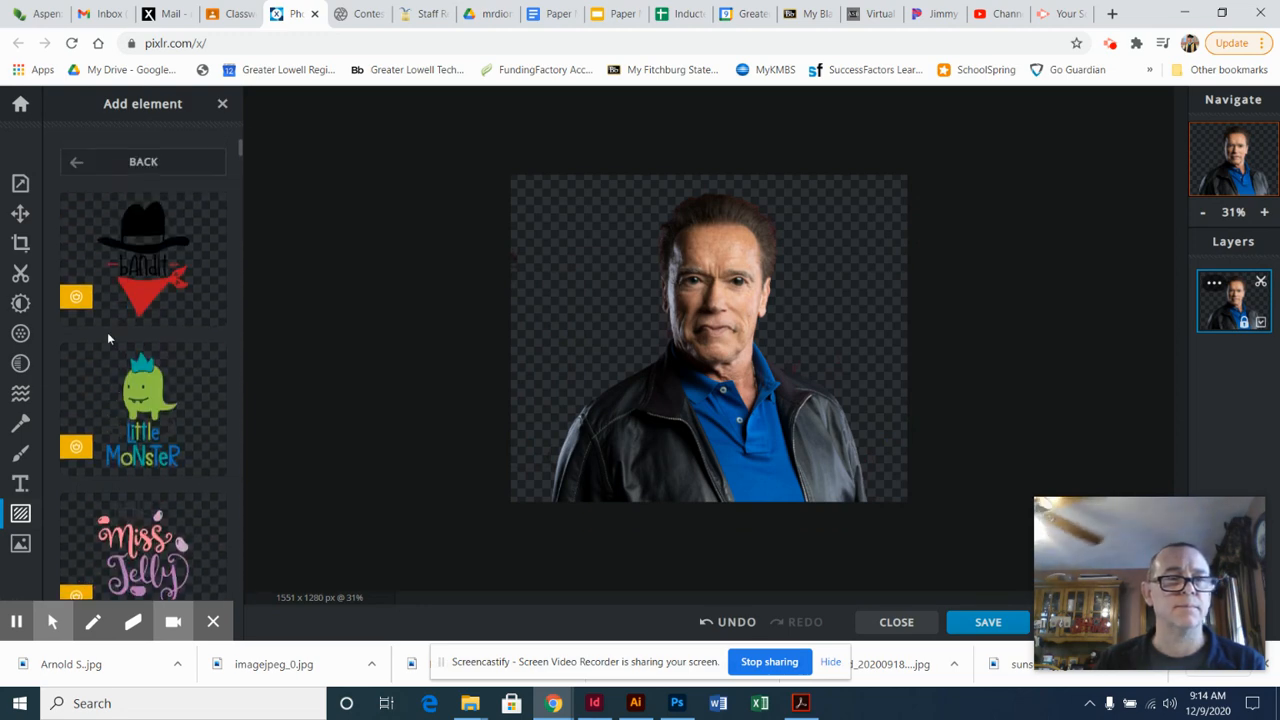
{"action": "left_click", "coordinate": [105, 162]}
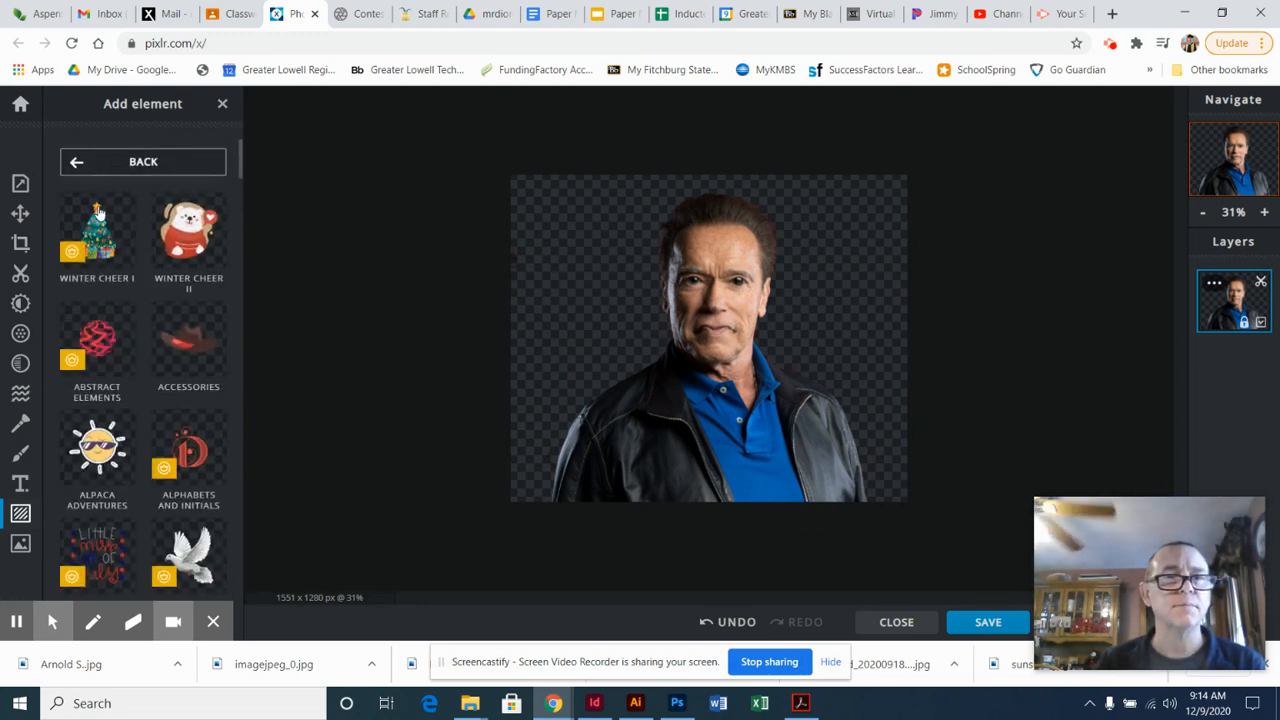
Try to add the Christmas tree sticker from the Winter Cheer I set, and return to the sticker categories.
{"action": "left_click", "coordinate": [96, 240]}
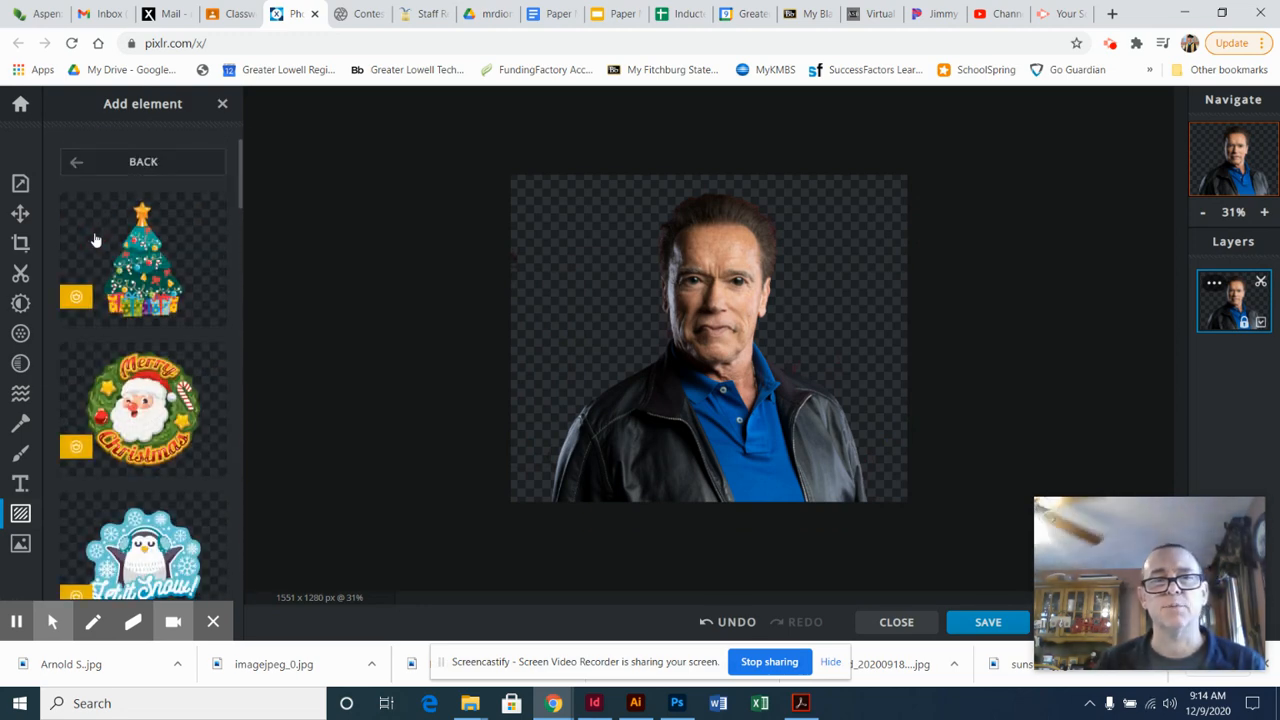
{"action": "left_click", "coordinate": [162, 286]}
{"action": "left_click", "coordinate": [948, 223]}
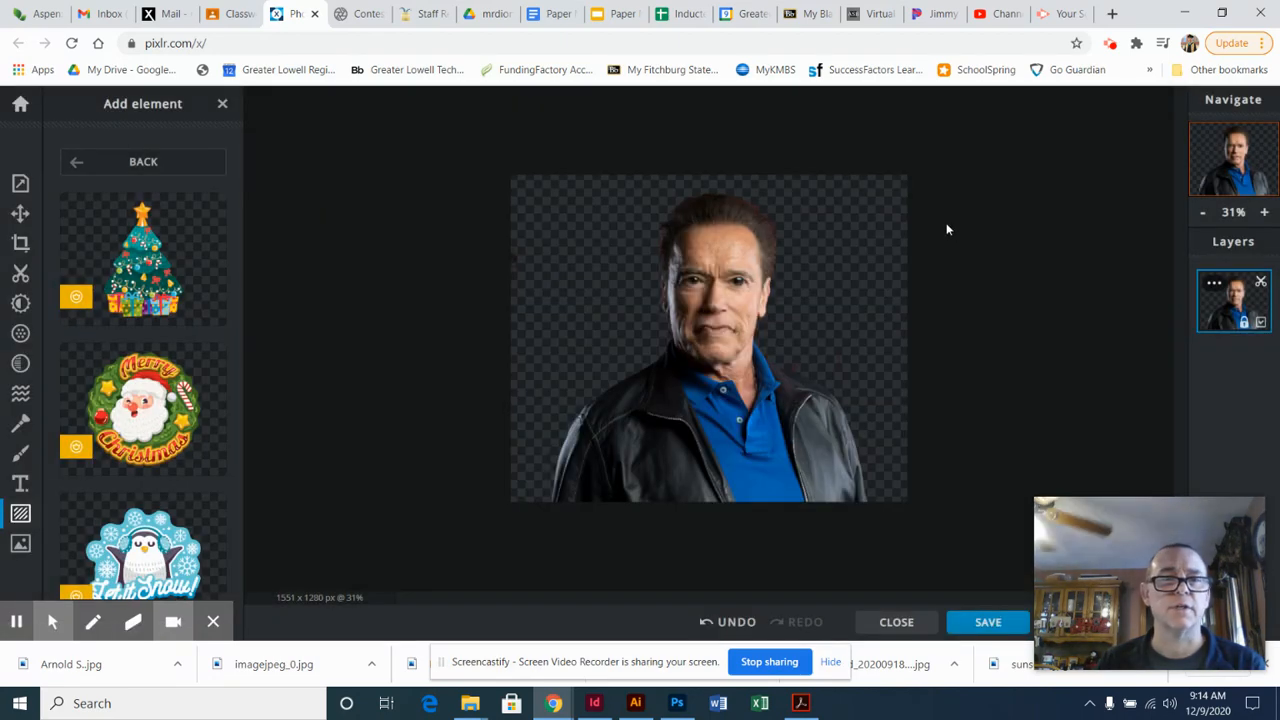
{"action": "left_click", "coordinate": [75, 165]}
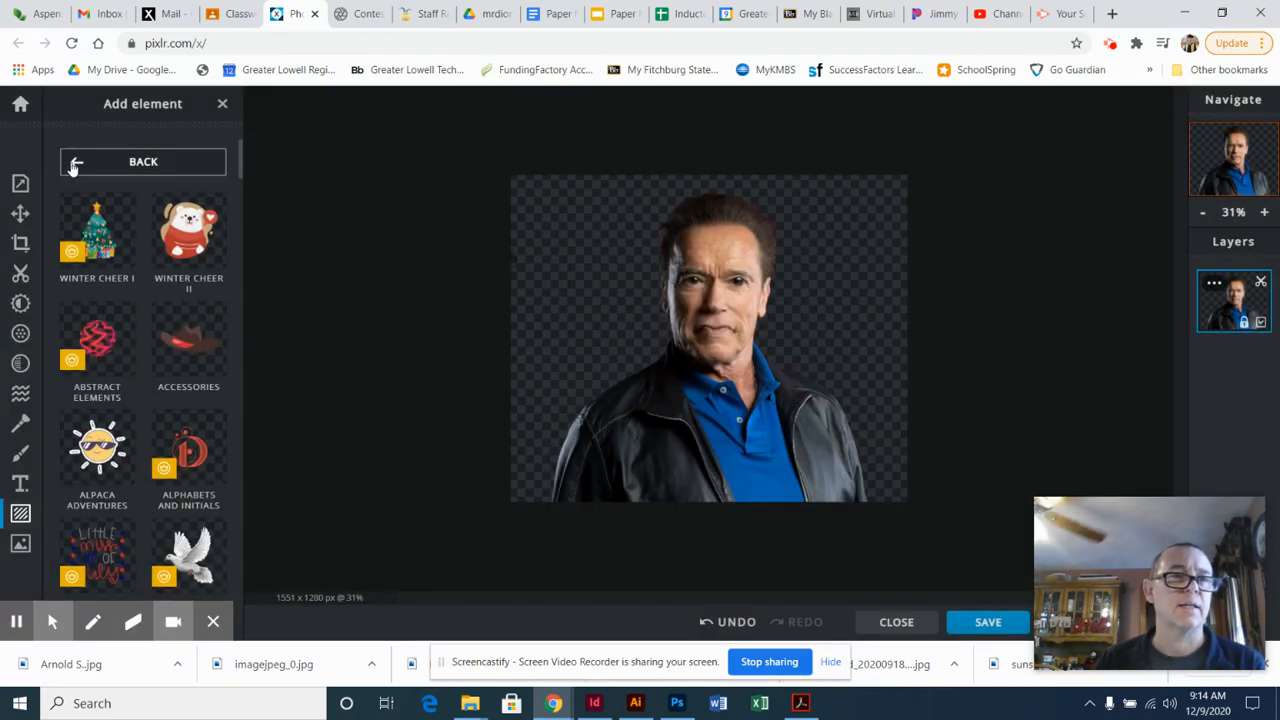
Add the stock photo of green leaves on a branch as a new image layer above the portrait.
{"action": "left_click", "coordinate": [20, 543]}
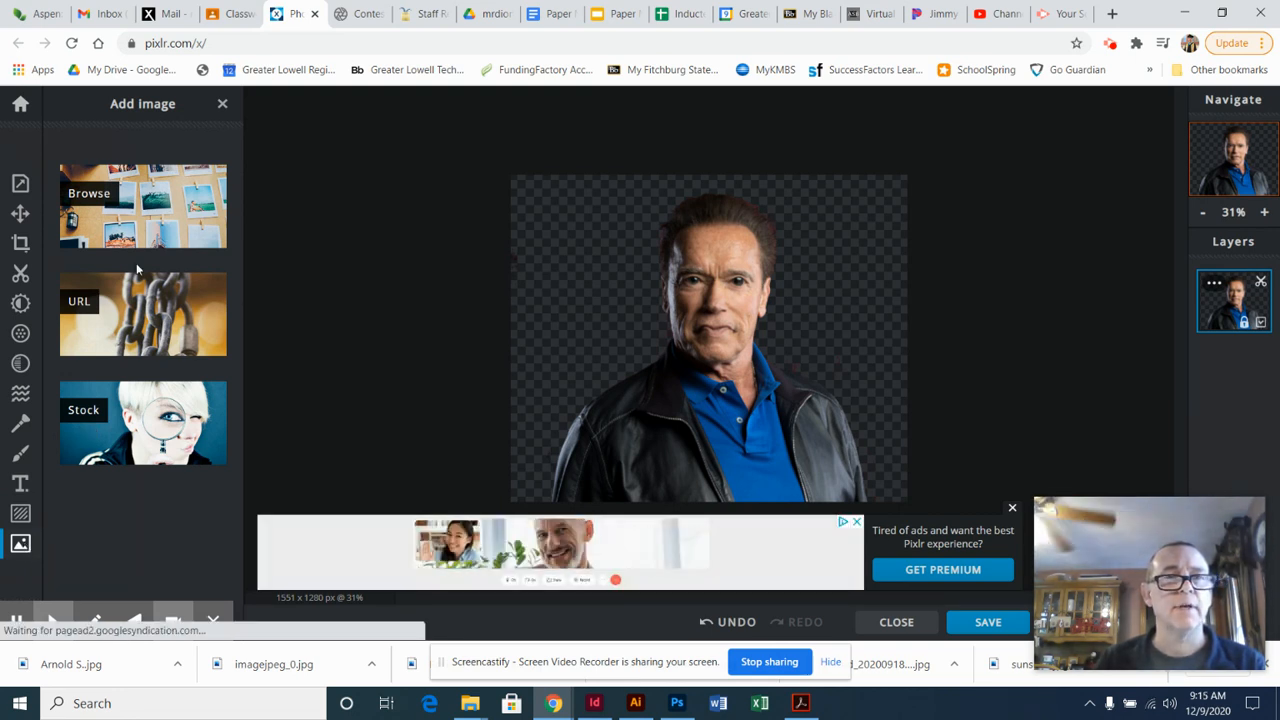
{"action": "left_click", "coordinate": [157, 222]}
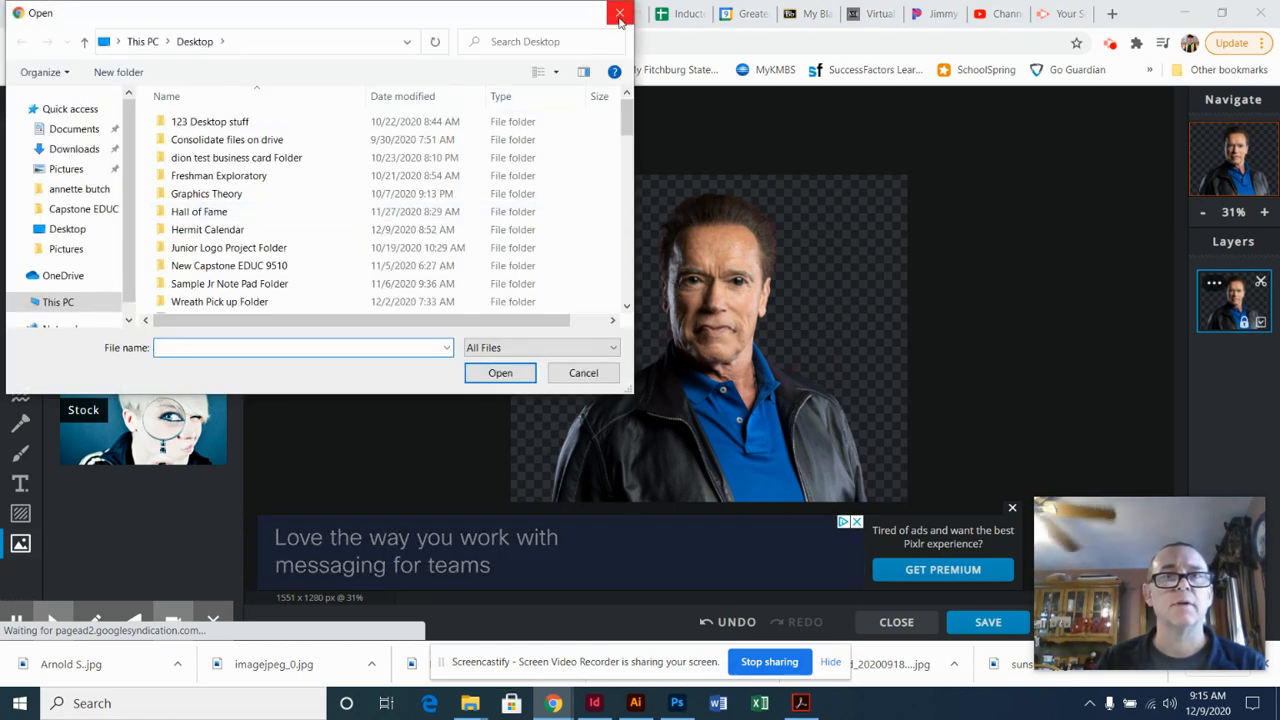
{"action": "left_click", "coordinate": [620, 14]}
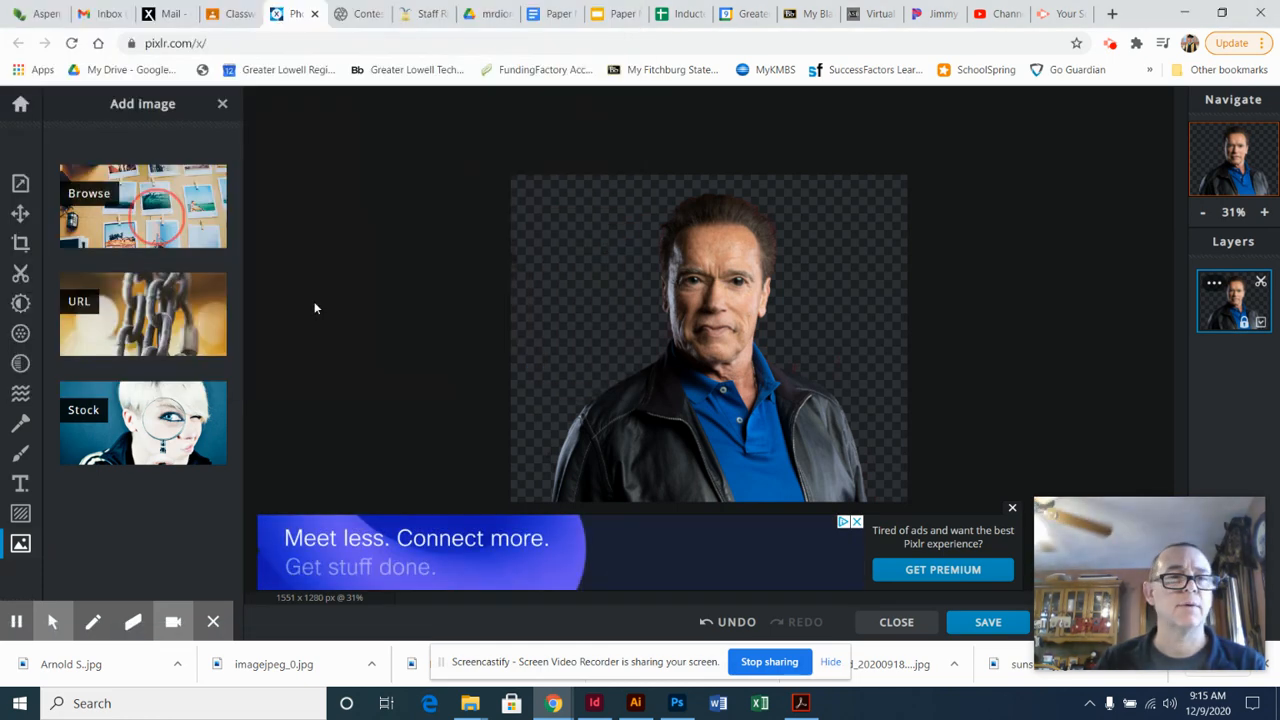
{"action": "left_click", "coordinate": [168, 410]}
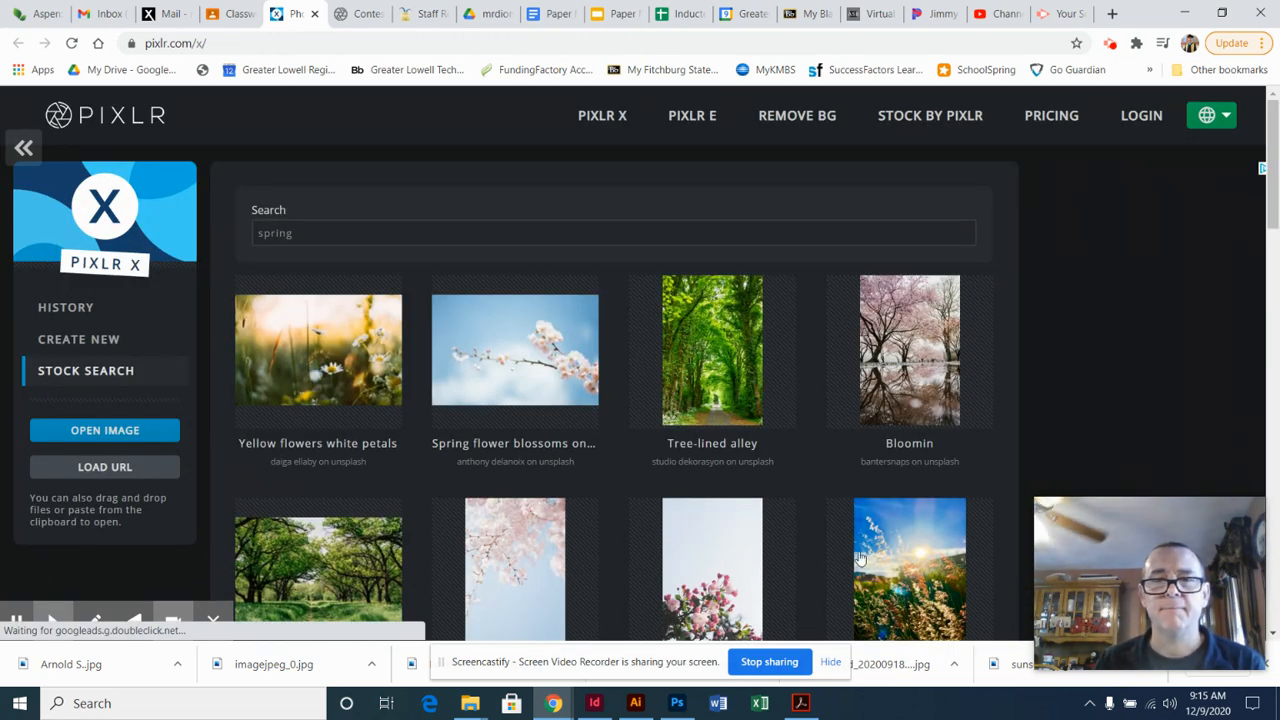
{"action": "scroll", "coordinate": [830, 509], "scroll_direction": "down", "scroll_amount": 3}
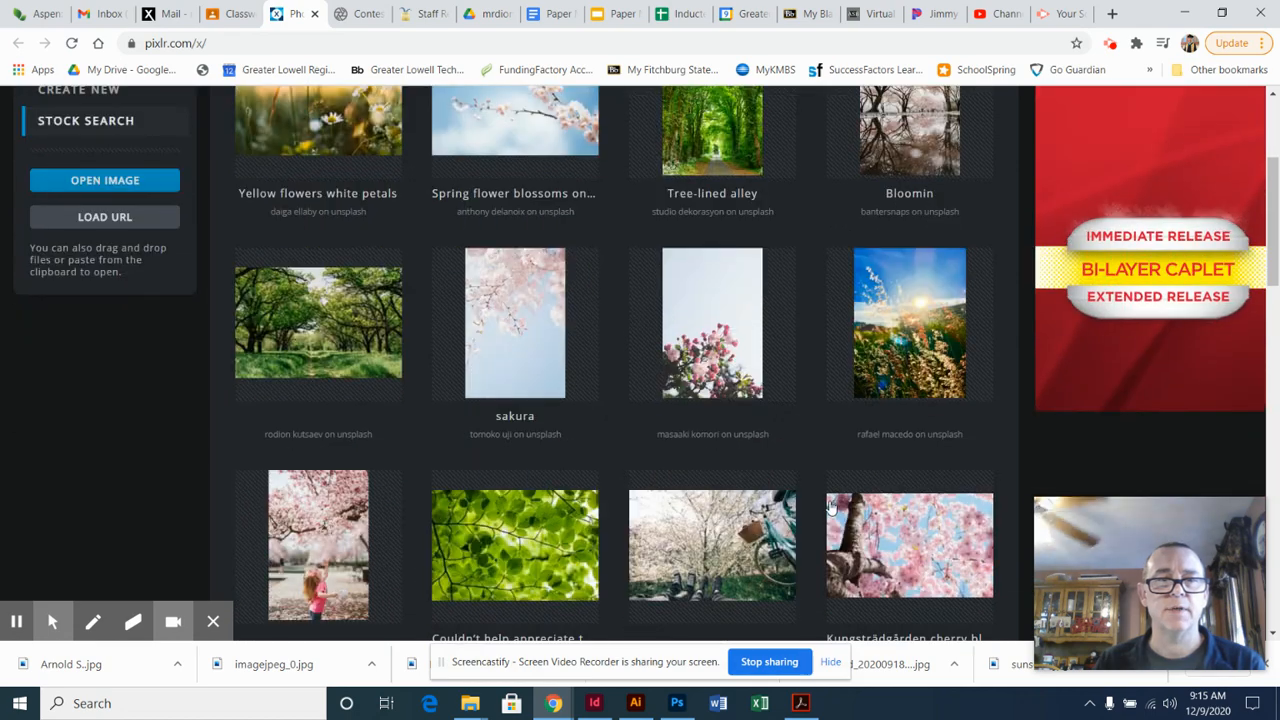
{"action": "scroll", "coordinate": [815, 490], "scroll_direction": "down", "scroll_amount": 1}
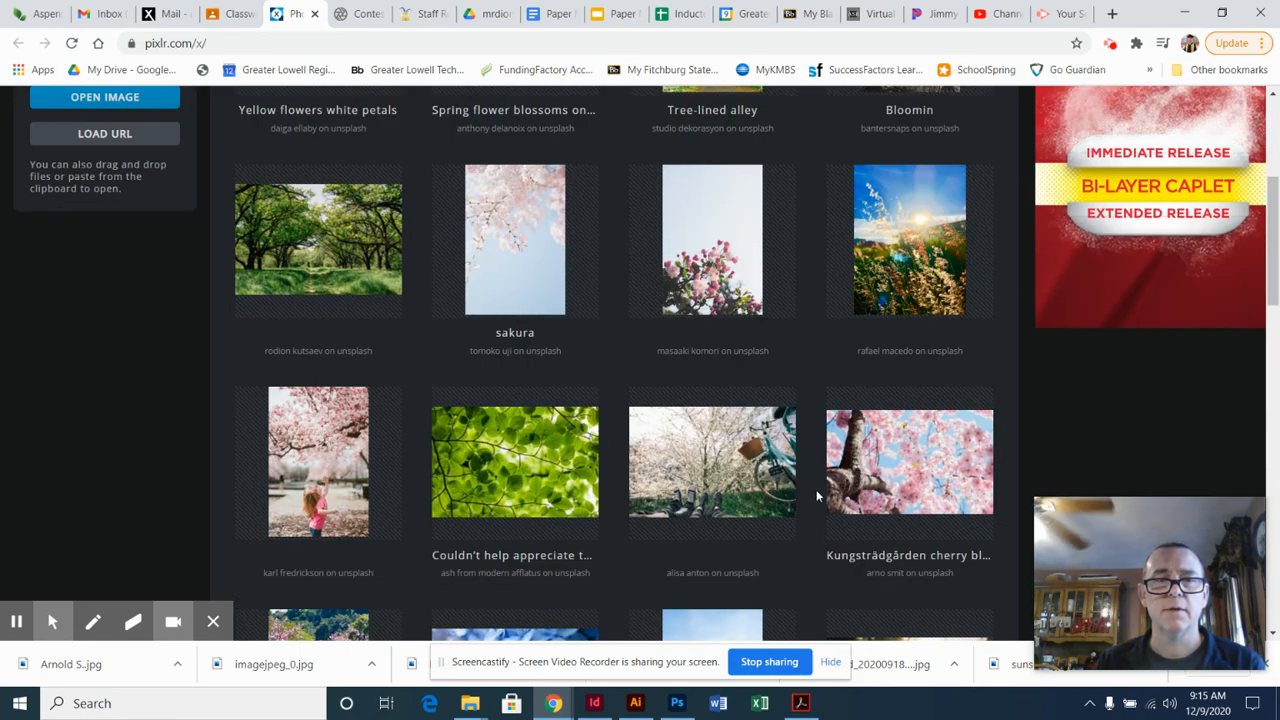
{"action": "scroll", "coordinate": [818, 488], "scroll_direction": "down", "scroll_amount": 2}
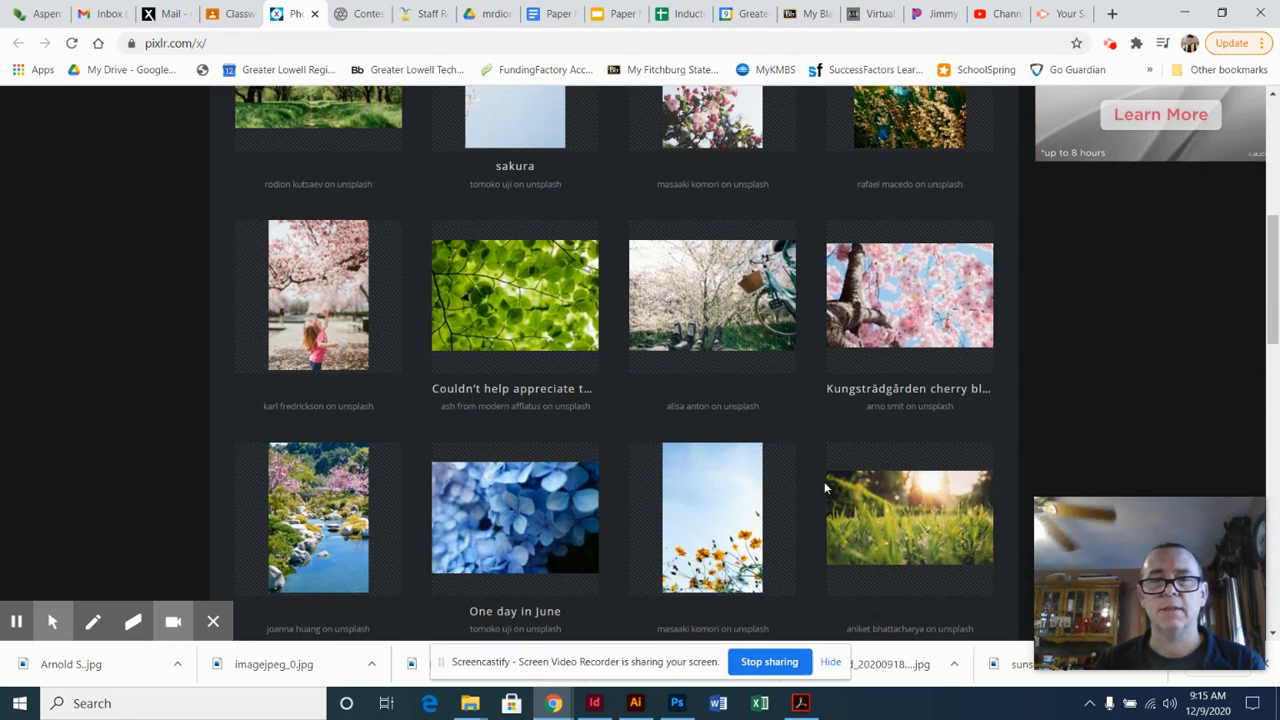
{"action": "scroll", "coordinate": [824, 488], "scroll_direction": "down", "scroll_amount": 1}
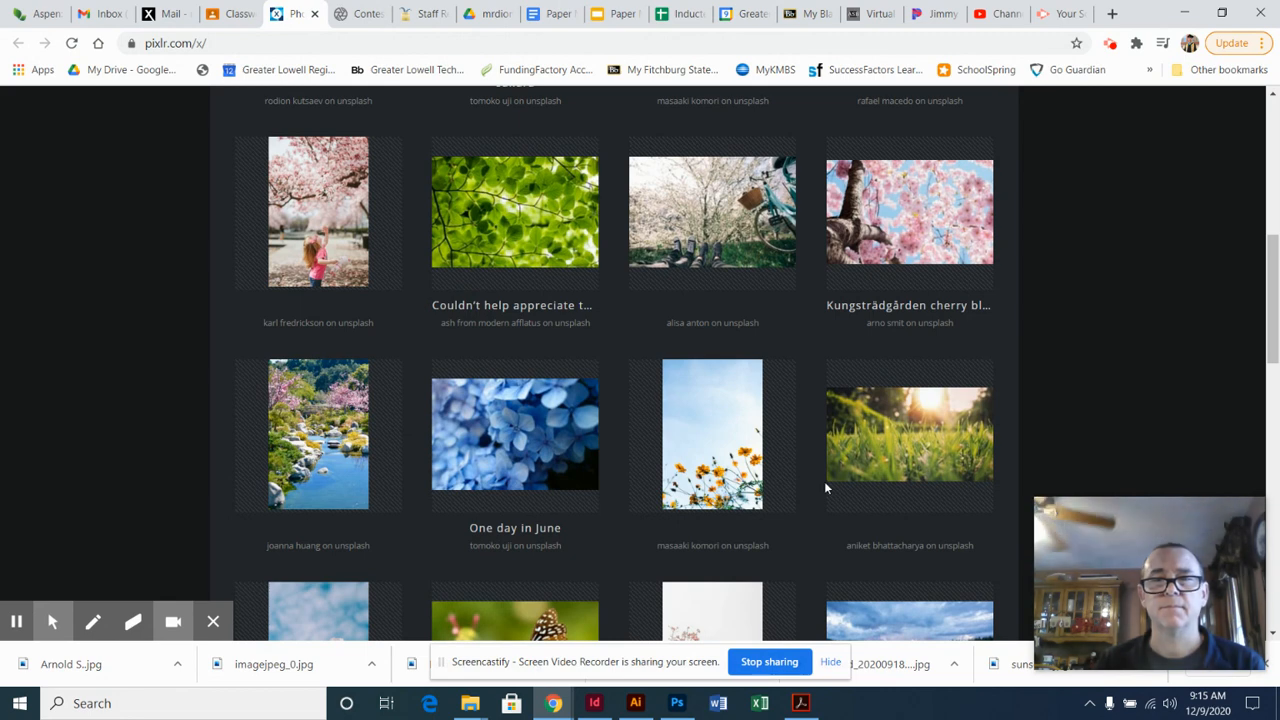
{"action": "left_click", "coordinate": [555, 236]}
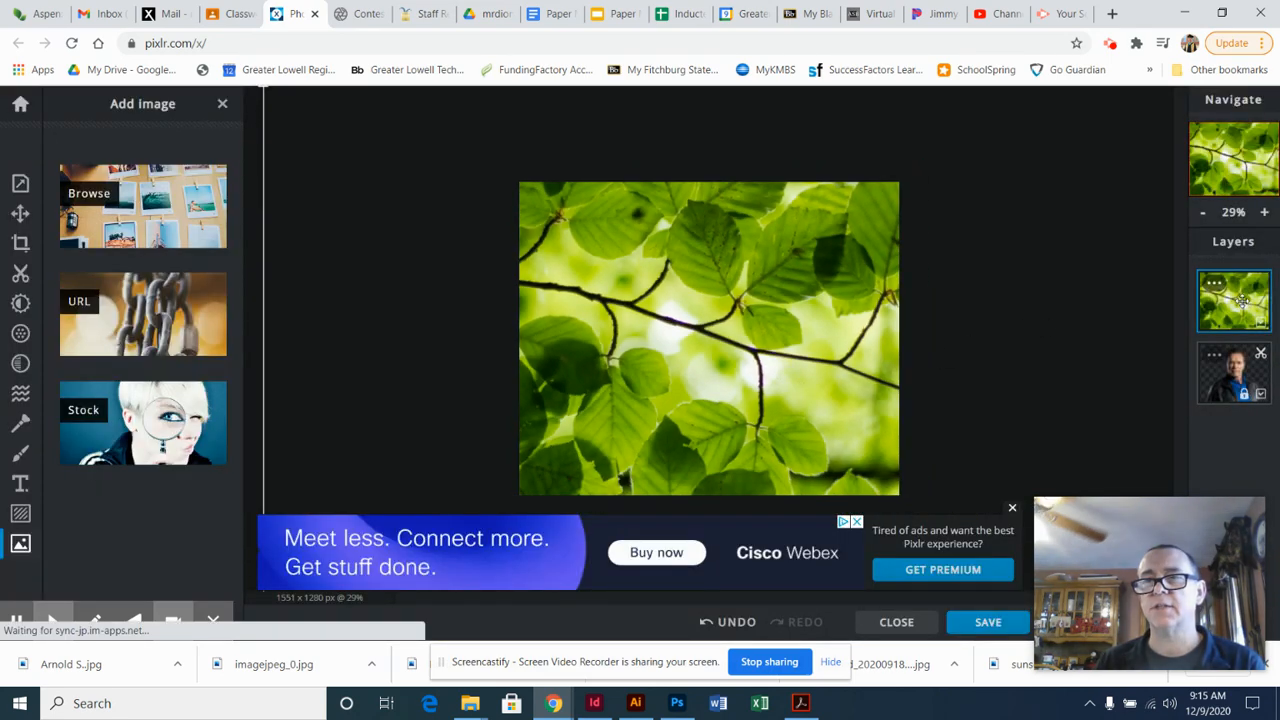
Try to move the green leaves layer beneath the locked portrait layer, and check the leaves layer's lock setting.
{"action": "left_click_drag", "start_coordinate": [1241, 302], "coordinate": [1260, 398]}
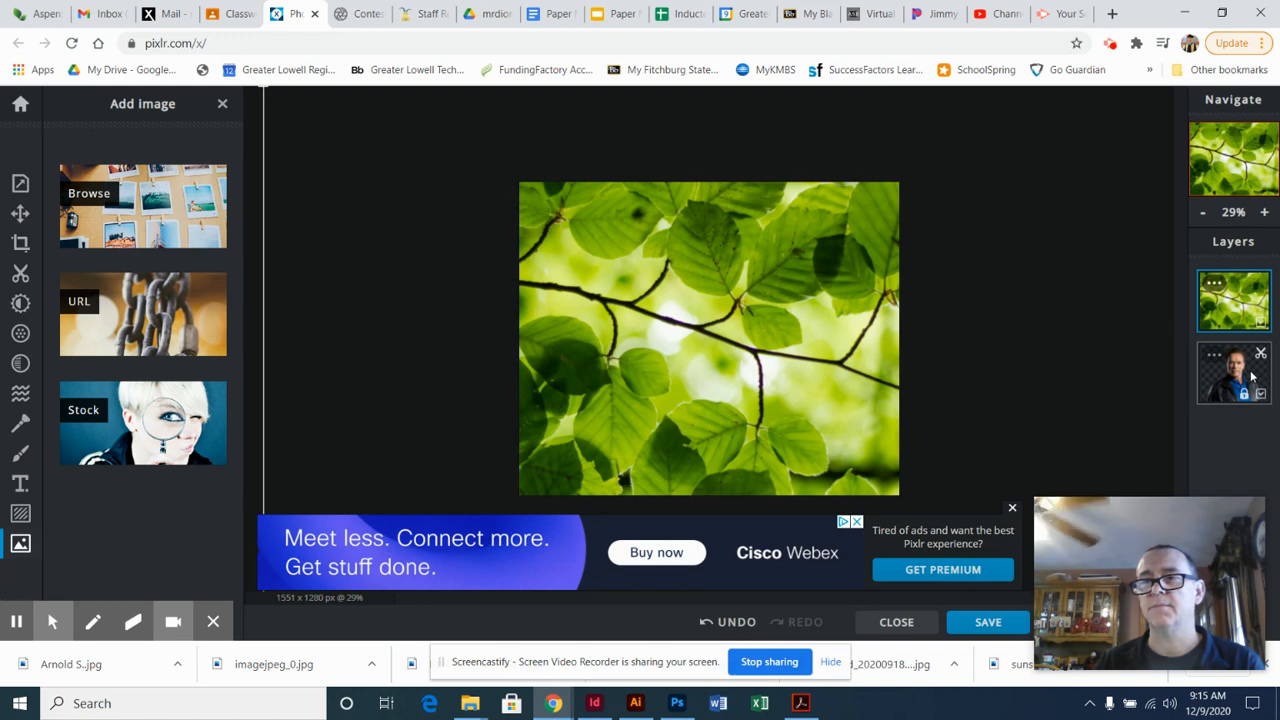
{"action": "left_click", "coordinate": [1252, 376]}
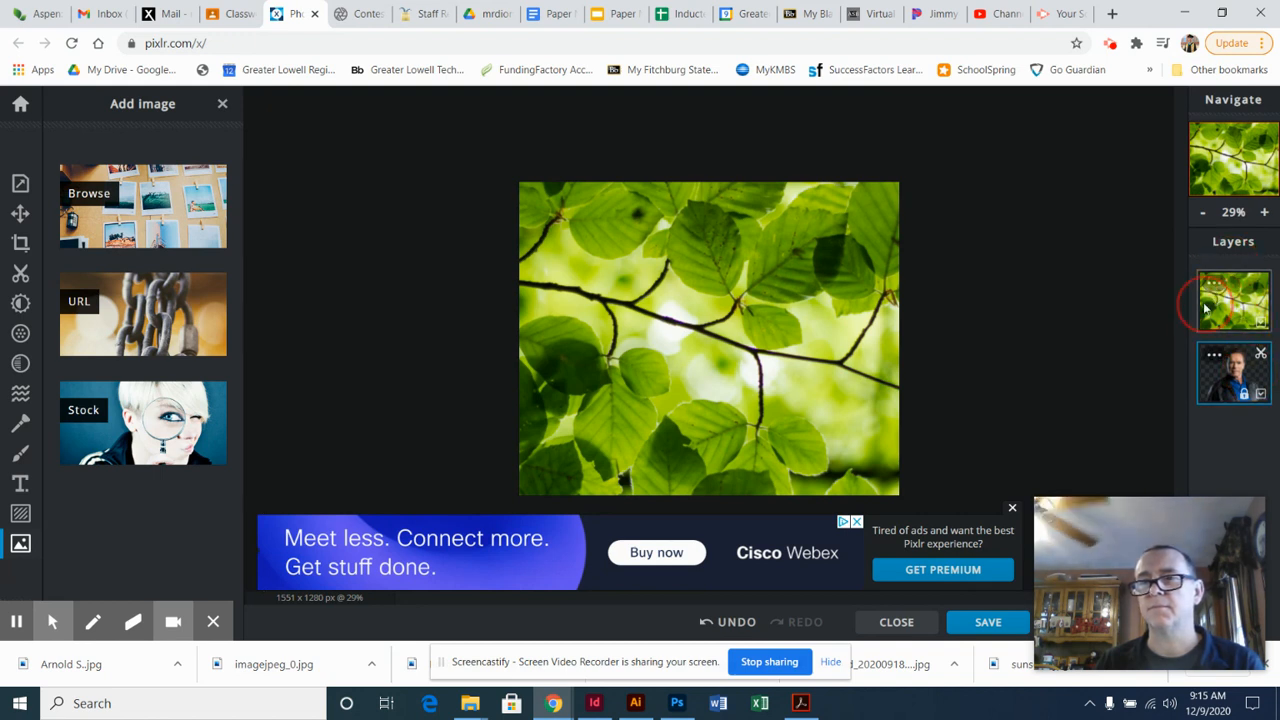
{"action": "left_click_drag", "start_coordinate": [1251, 313], "coordinate": [1269, 465]}
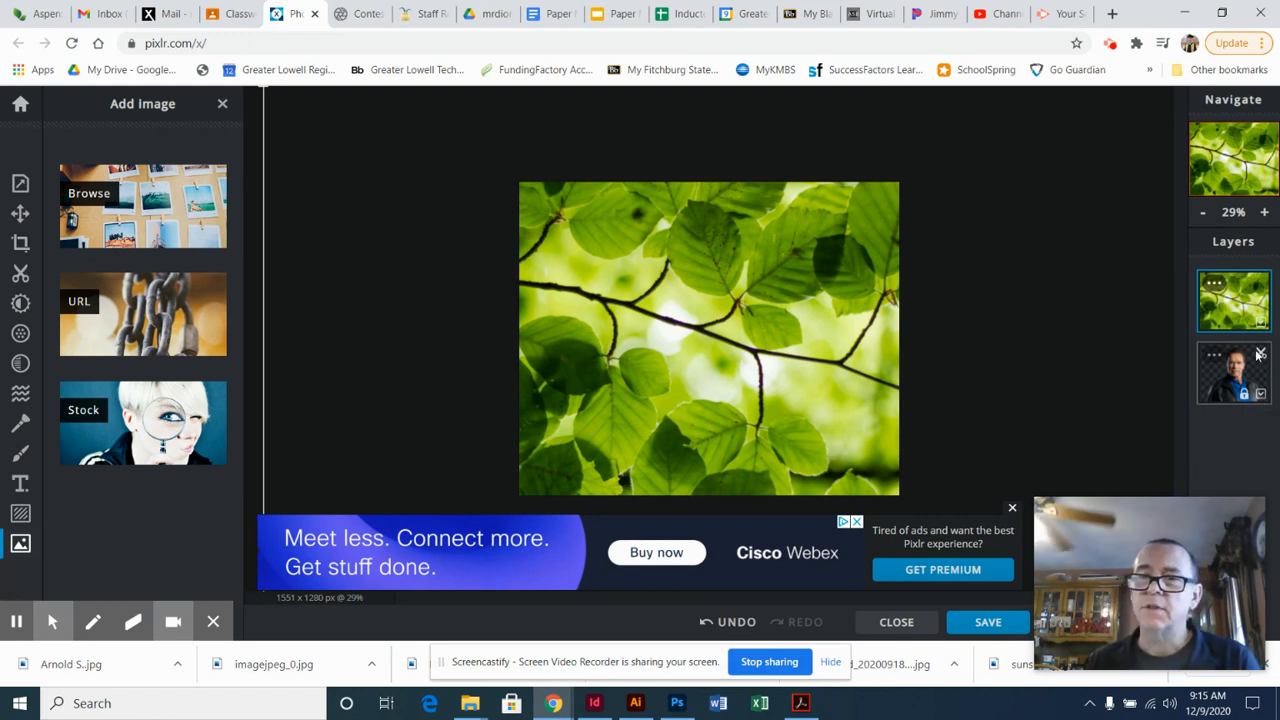
{"action": "left_click", "coordinate": [1246, 318]}
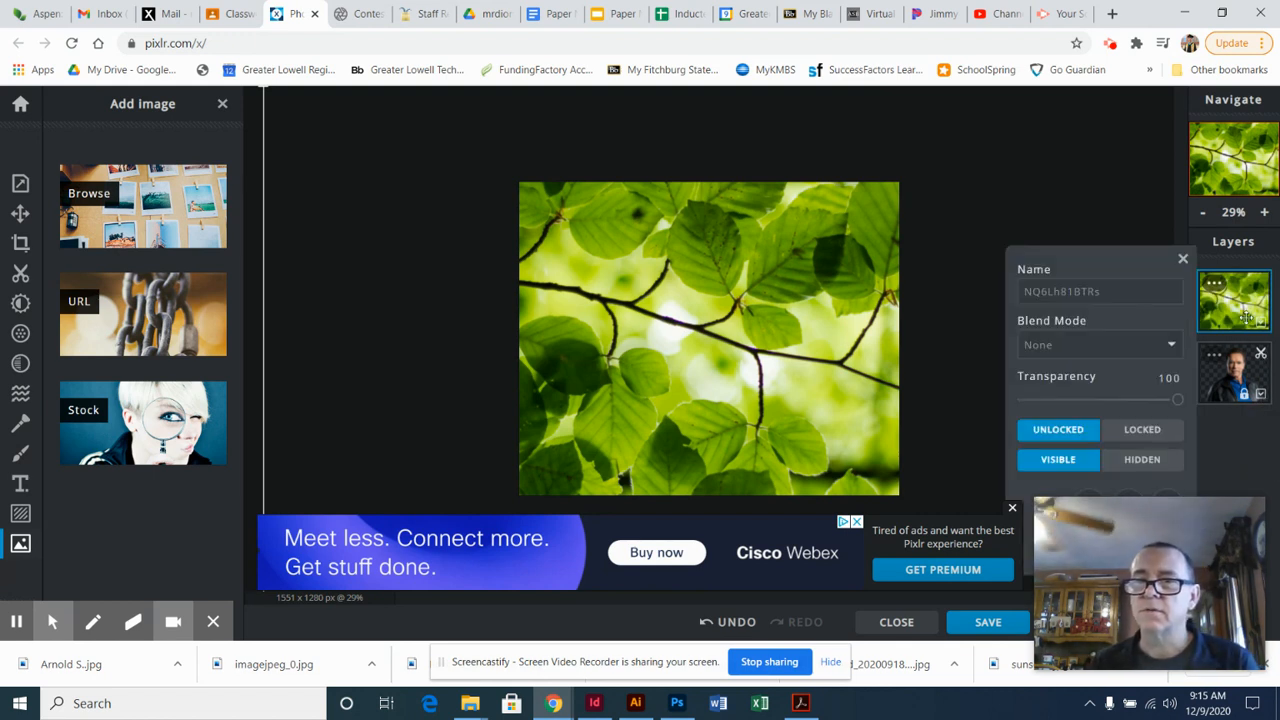
{"action": "left_click", "coordinate": [1079, 431]}
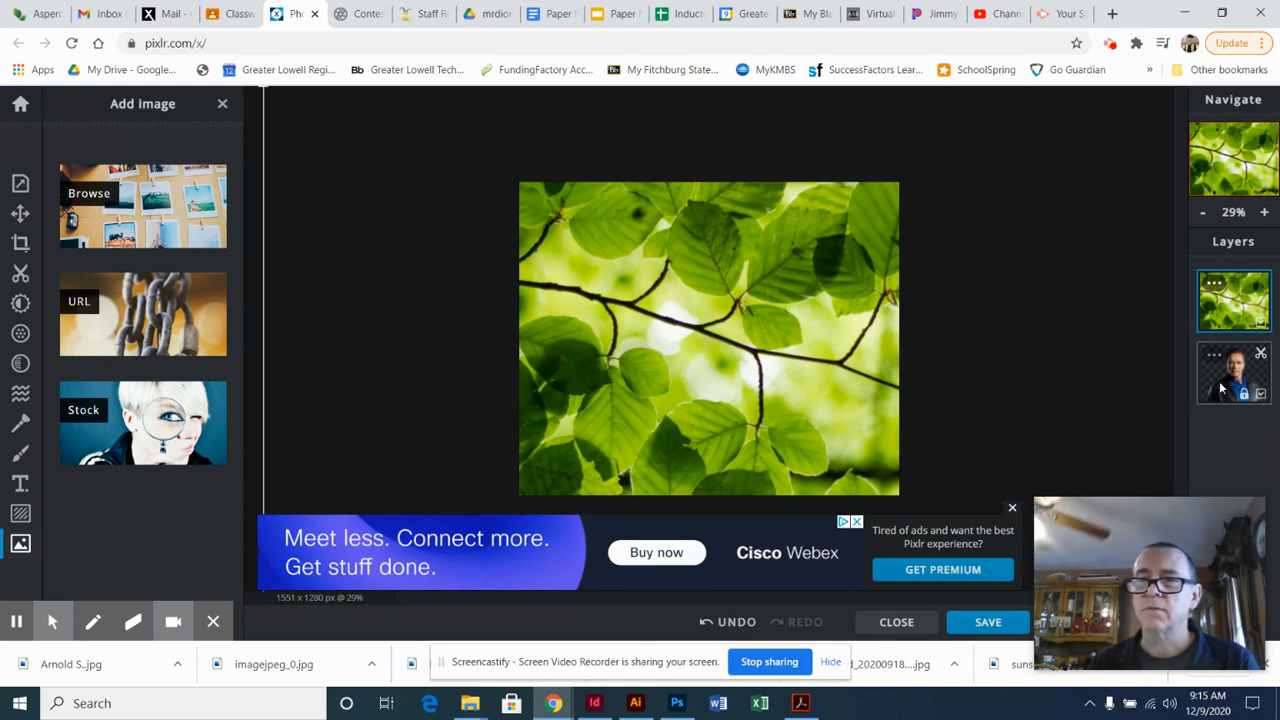
{"action": "left_click_drag", "start_coordinate": [1231, 312], "coordinate": [1248, 453]}
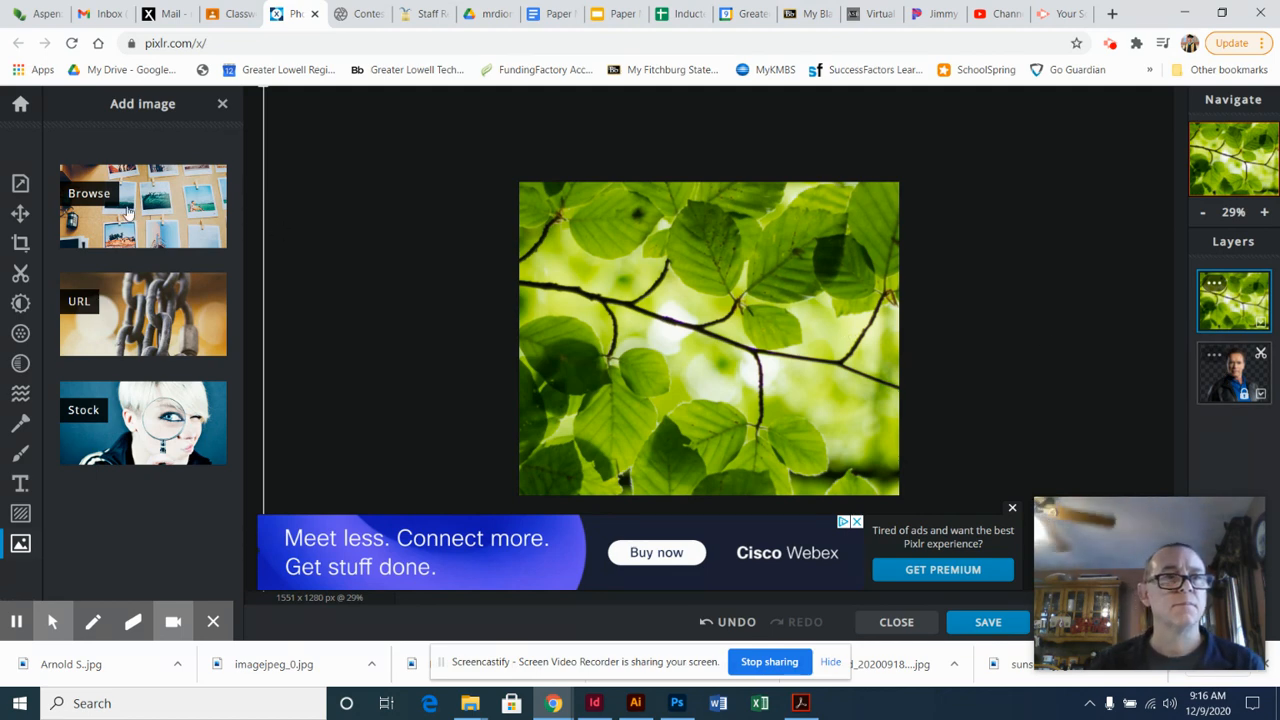
Look through the Properties, Arrange, Cutout, Adjust, Filter and Effect options for a way to rearrange the layers.
{"action": "left_click", "coordinate": [20, 184]}
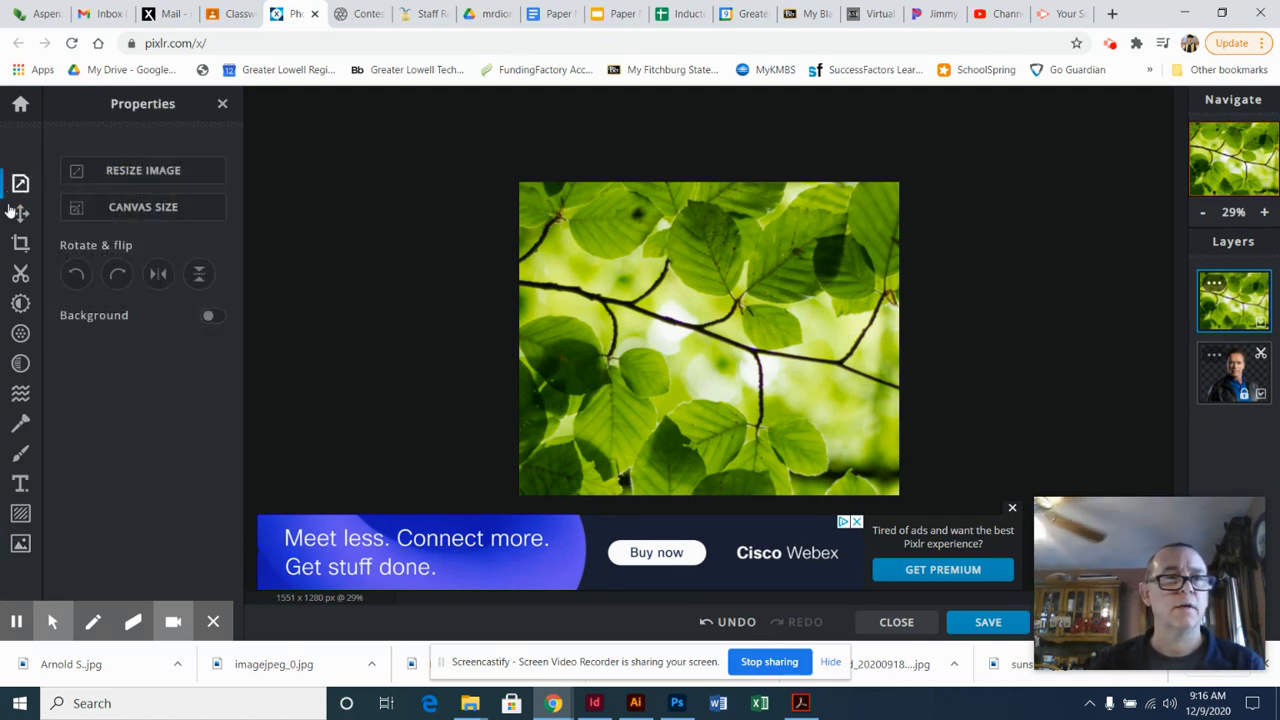
{"action": "left_click", "coordinate": [18, 213]}
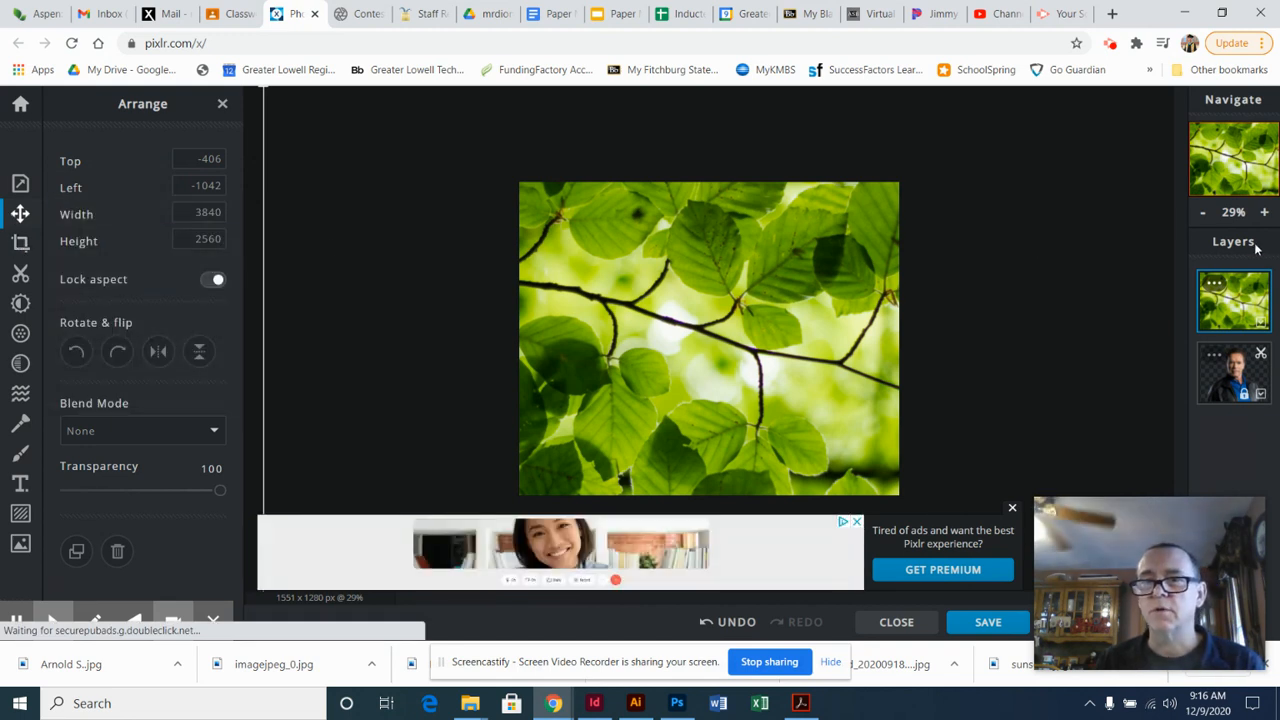
{"action": "left_click", "coordinate": [1011, 508]}
{"action": "left_click", "coordinate": [1237, 372]}
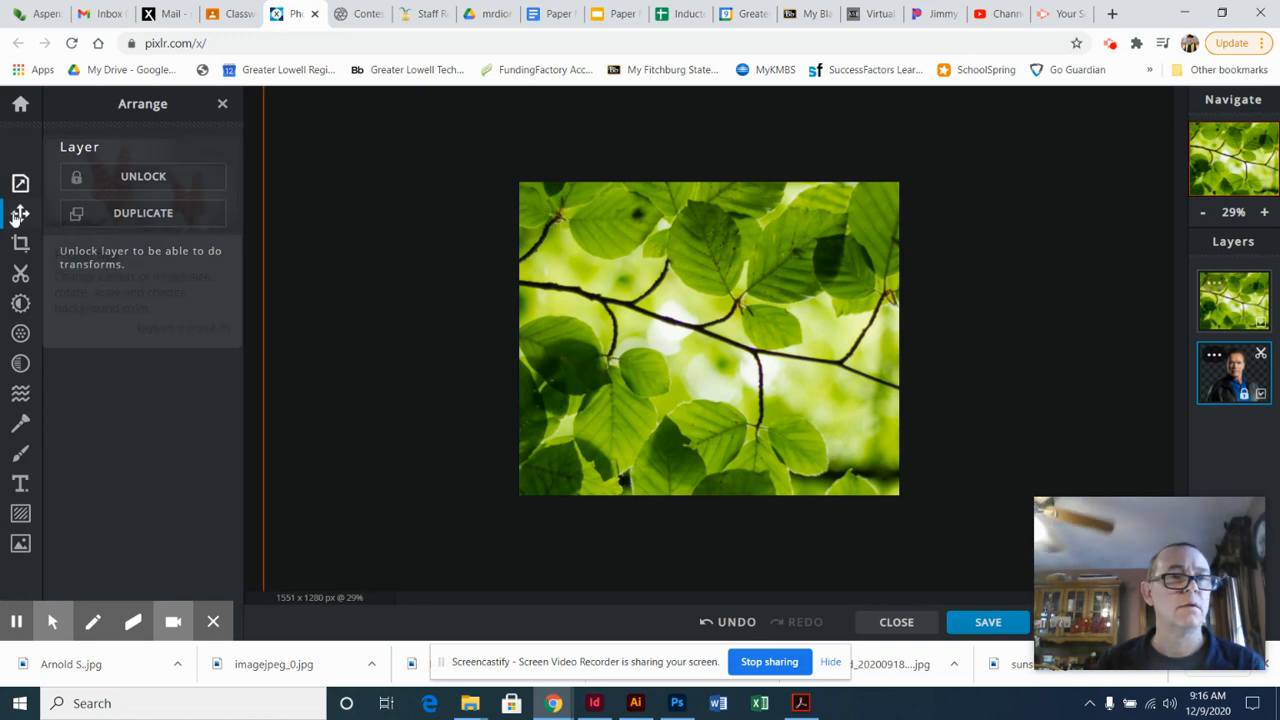
{"action": "left_click", "coordinate": [20, 277]}
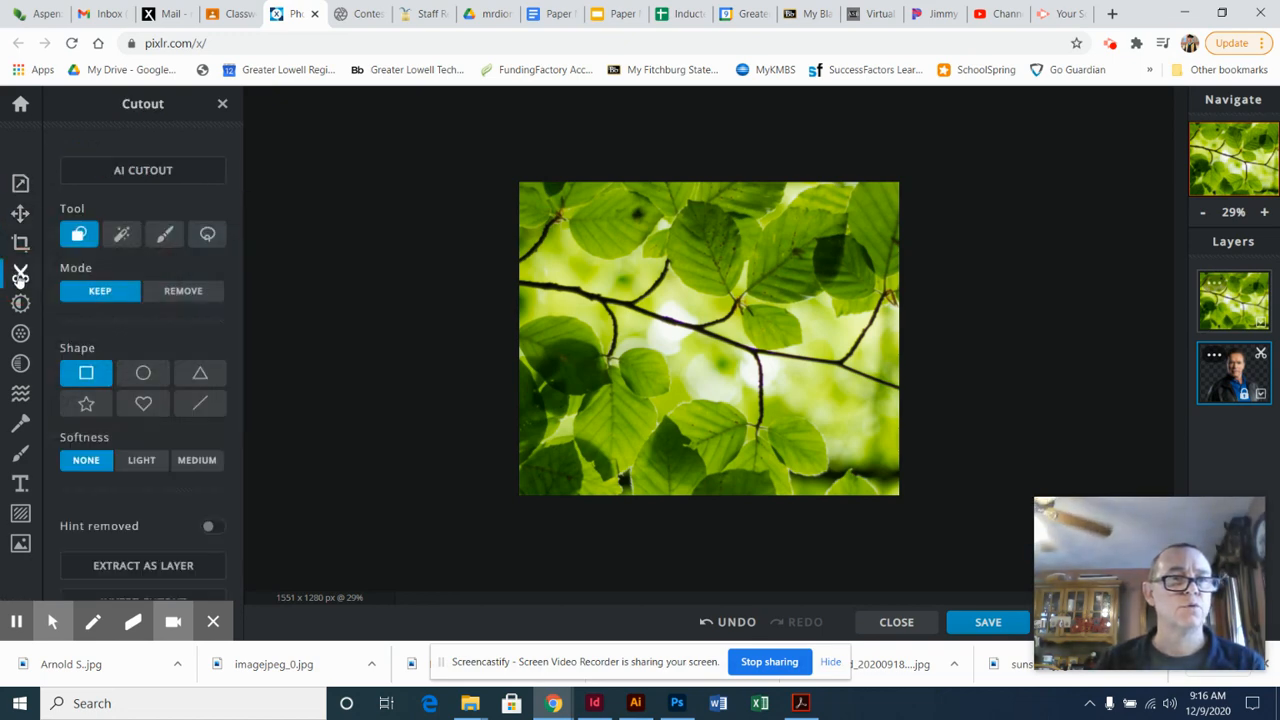
{"action": "left_click", "coordinate": [20, 304]}
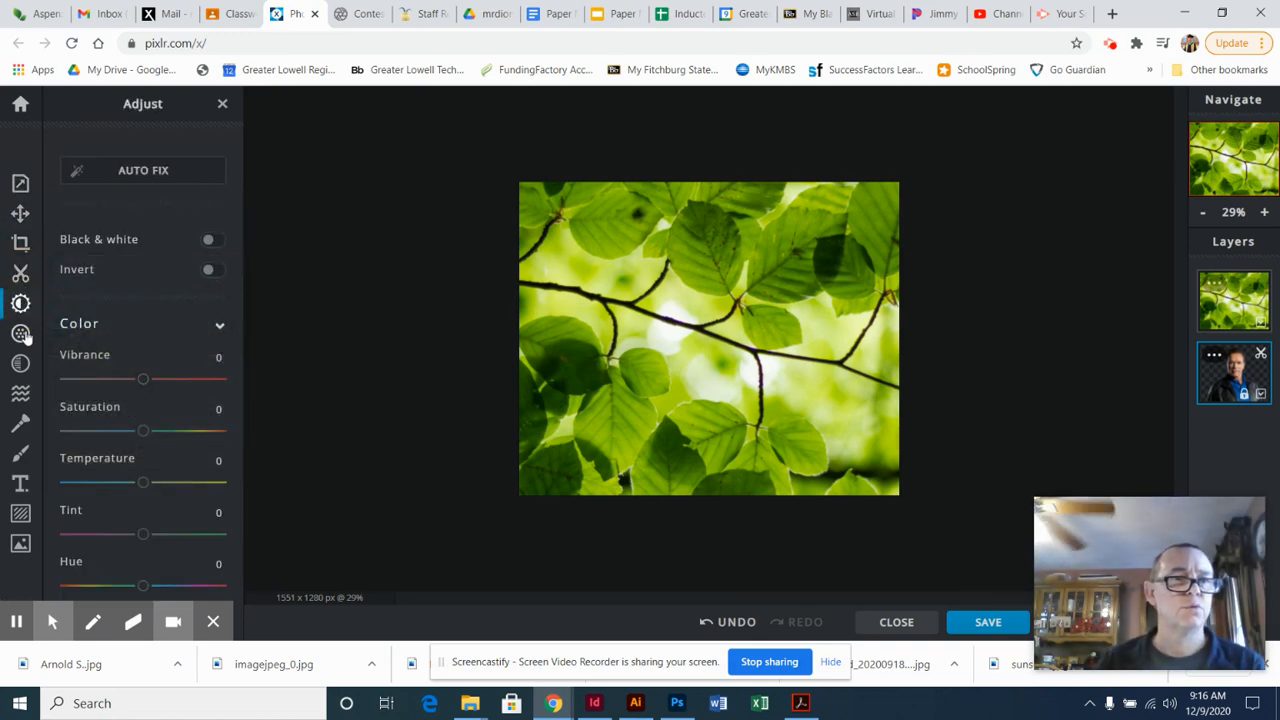
{"action": "left_click", "coordinate": [22, 336]}
{"action": "left_click", "coordinate": [20, 363]}
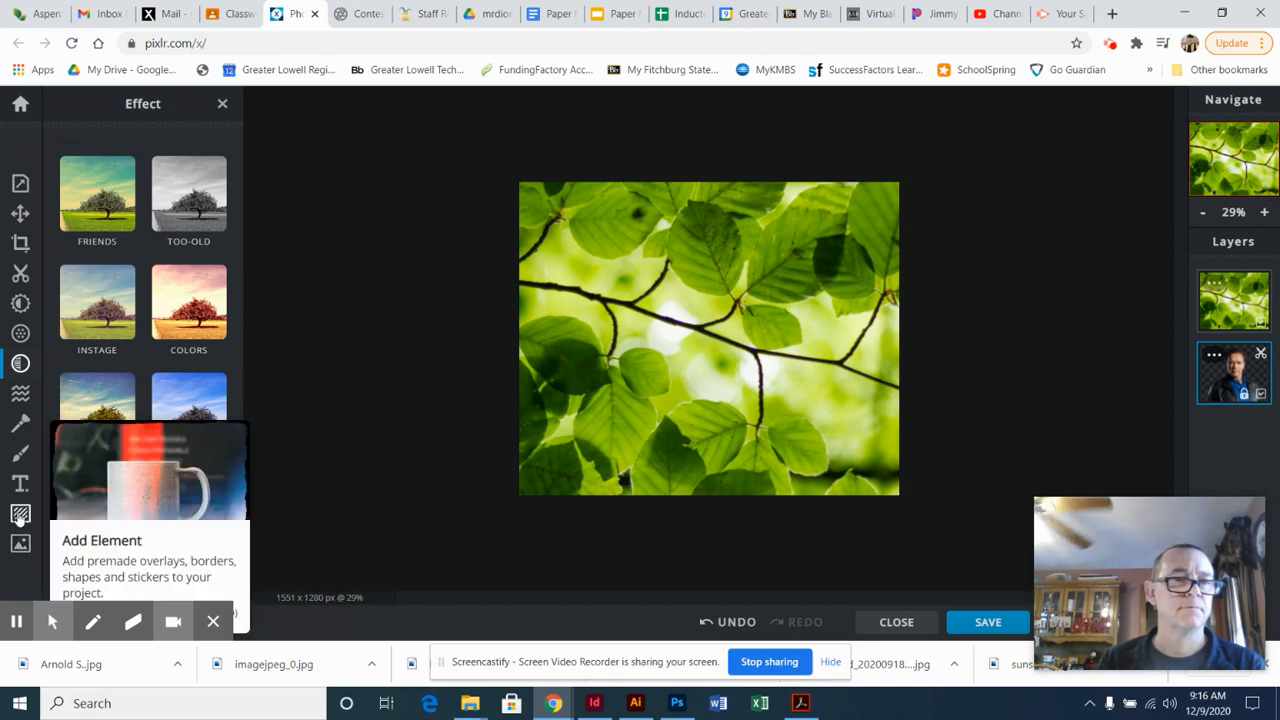
Unlock the portrait's Background layer in its layer settings.
{"action": "left_click_drag", "start_coordinate": [1206, 354], "coordinate": [1260, 422]}
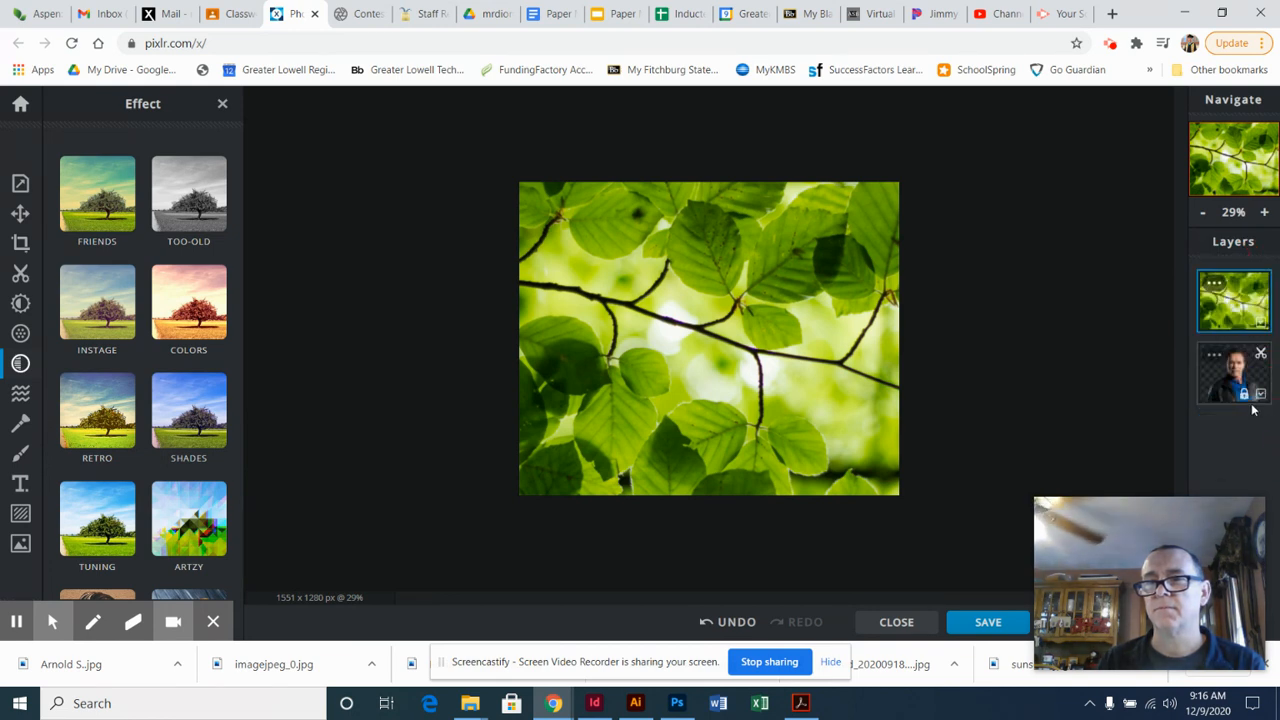
{"action": "double_click", "coordinate": [1228, 370]}
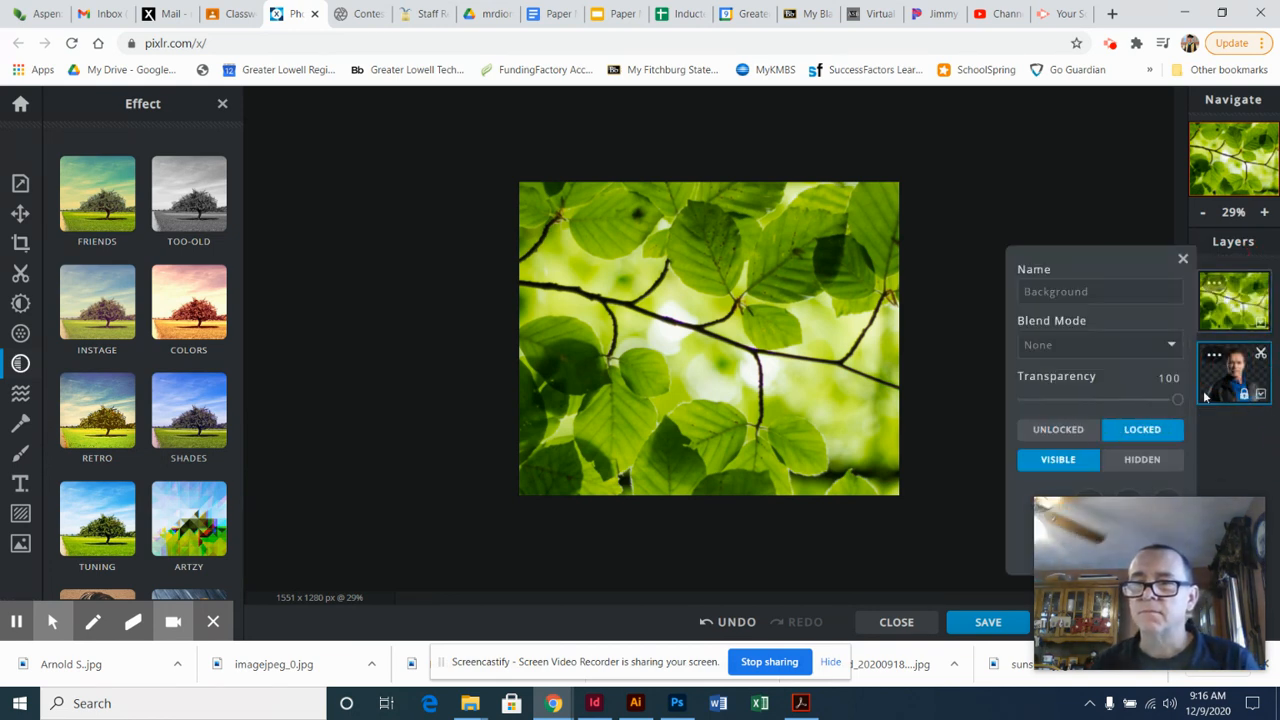
{"action": "left_click", "coordinate": [1074, 438]}
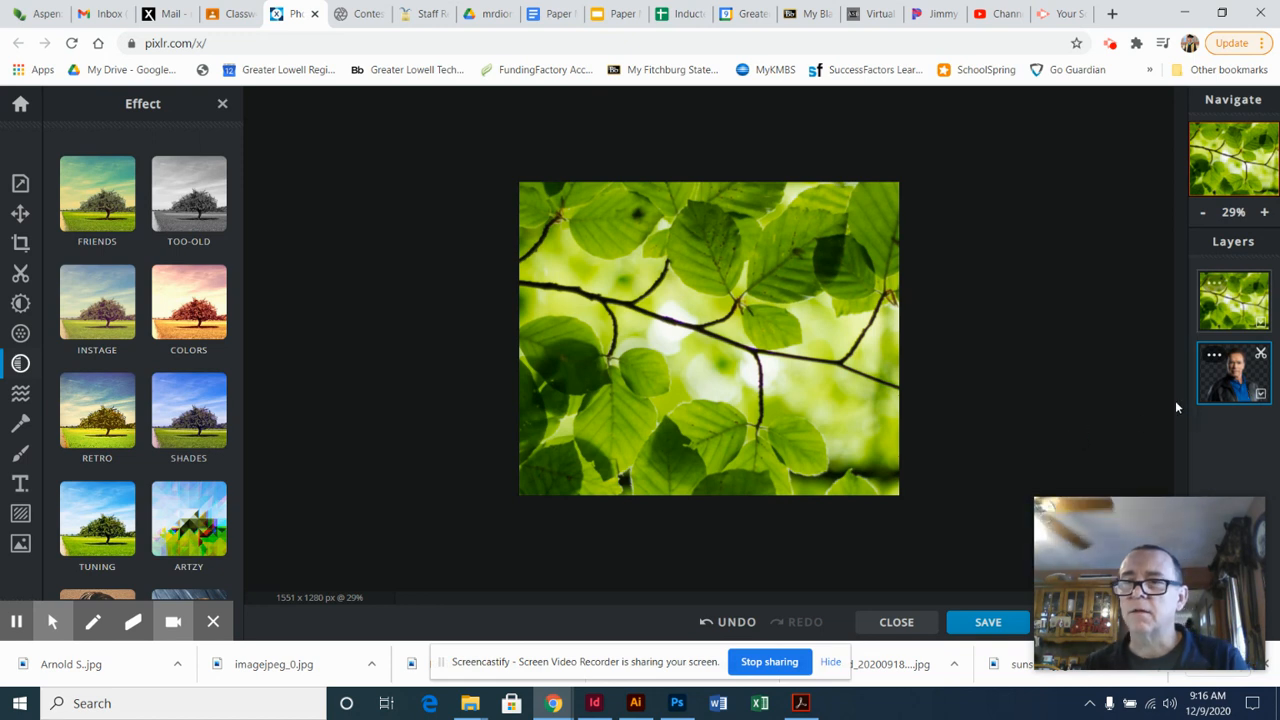
Inspect the settings and blend mode choices of the portrait layer and the green leaves layer.
{"action": "left_click", "coordinate": [1241, 391]}
{"action": "double_click", "coordinate": [1234, 386]}
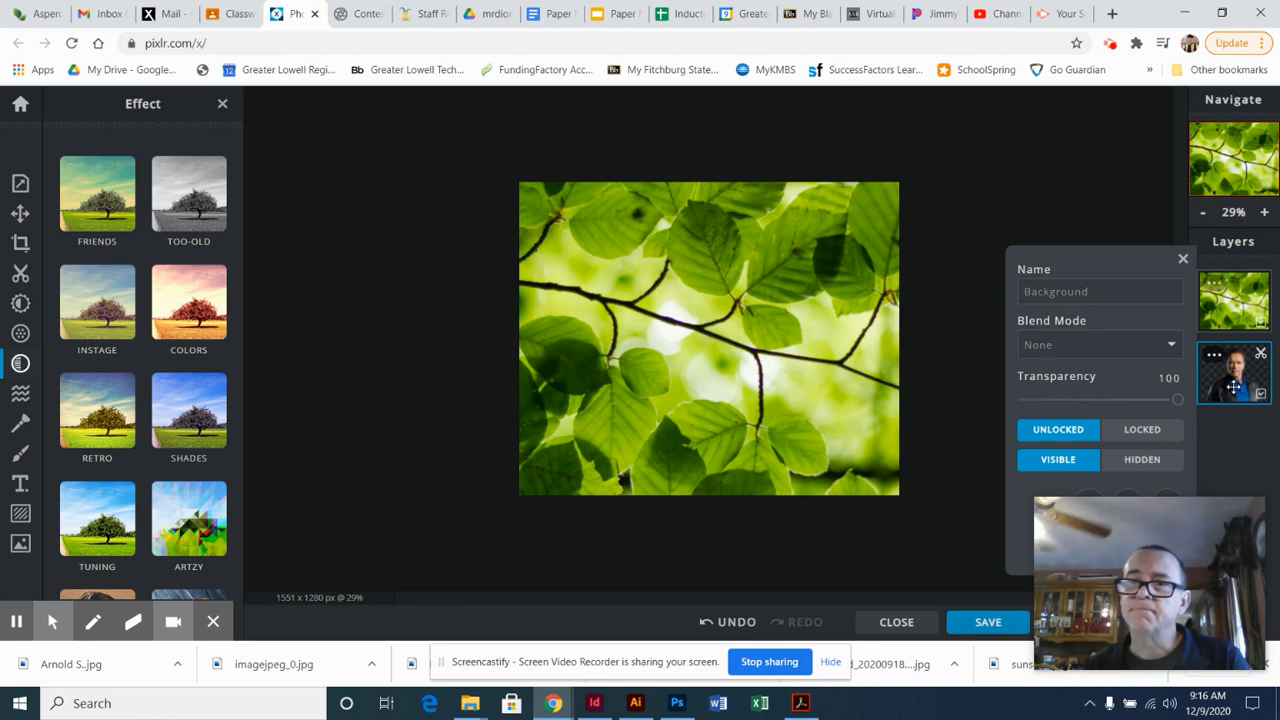
{"action": "left_click", "coordinate": [1171, 348]}
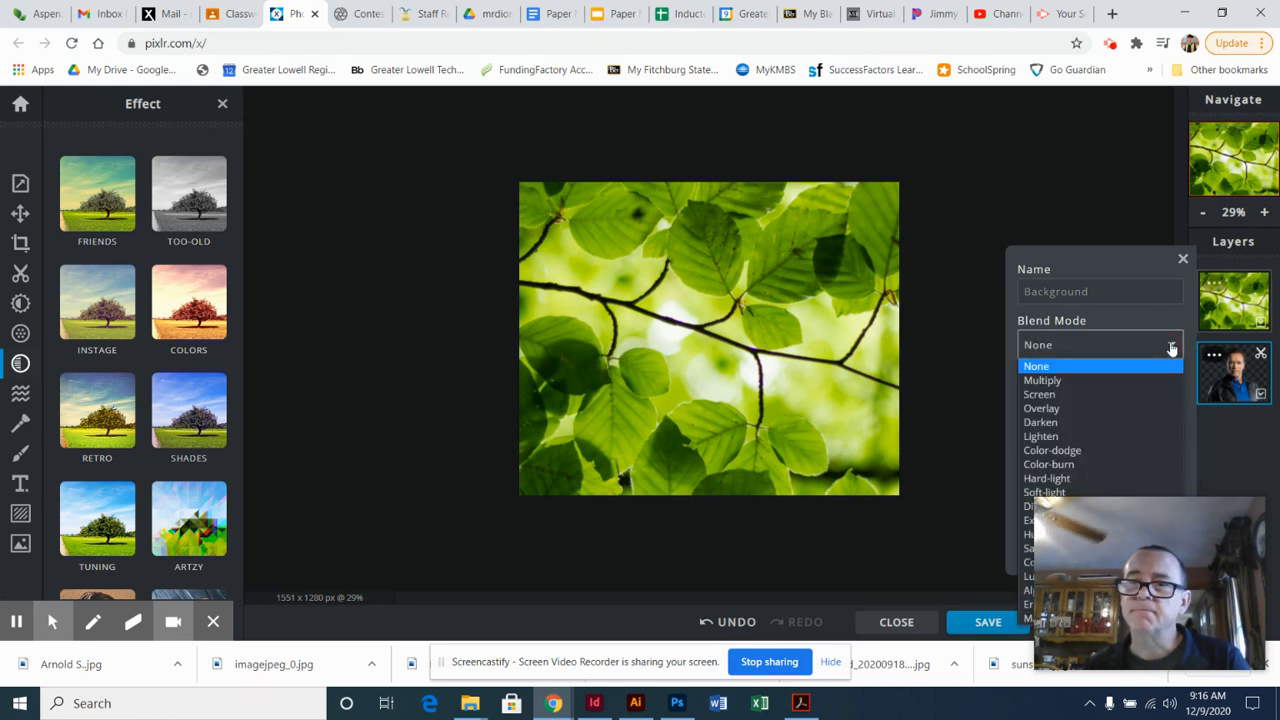
{"action": "left_click", "coordinate": [1171, 347]}
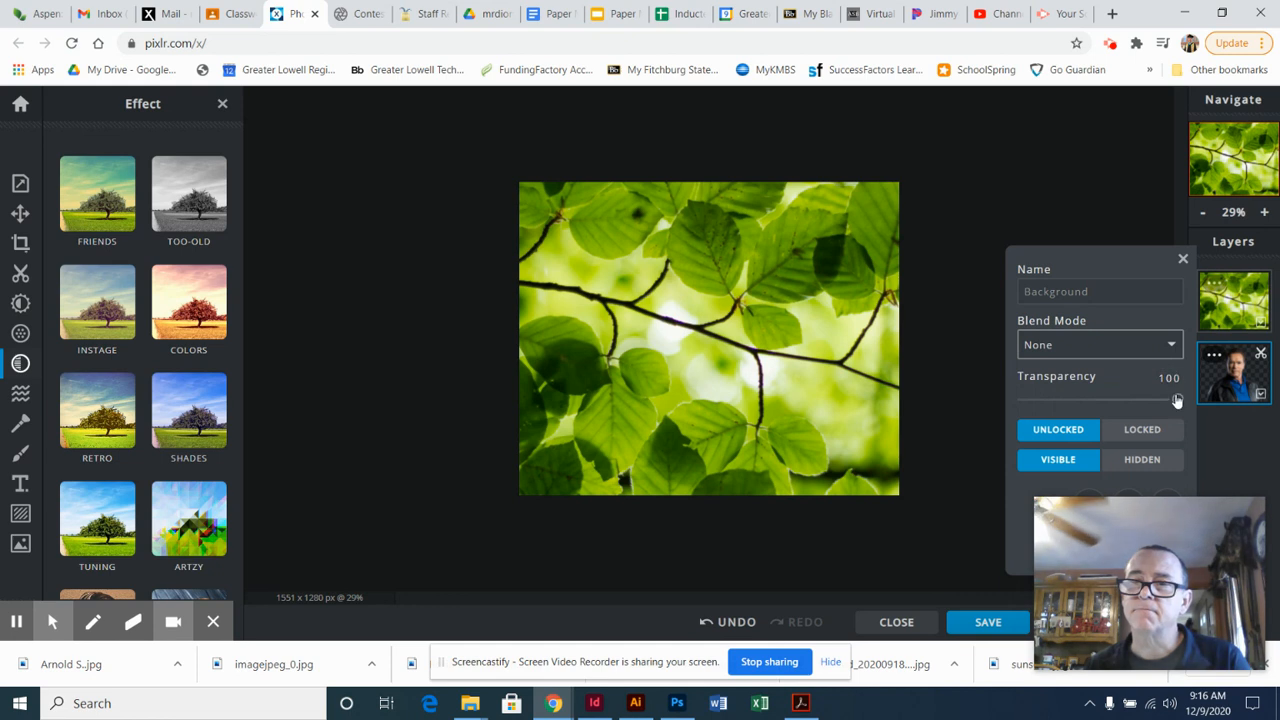
{"action": "left_click", "coordinate": [1225, 300]}
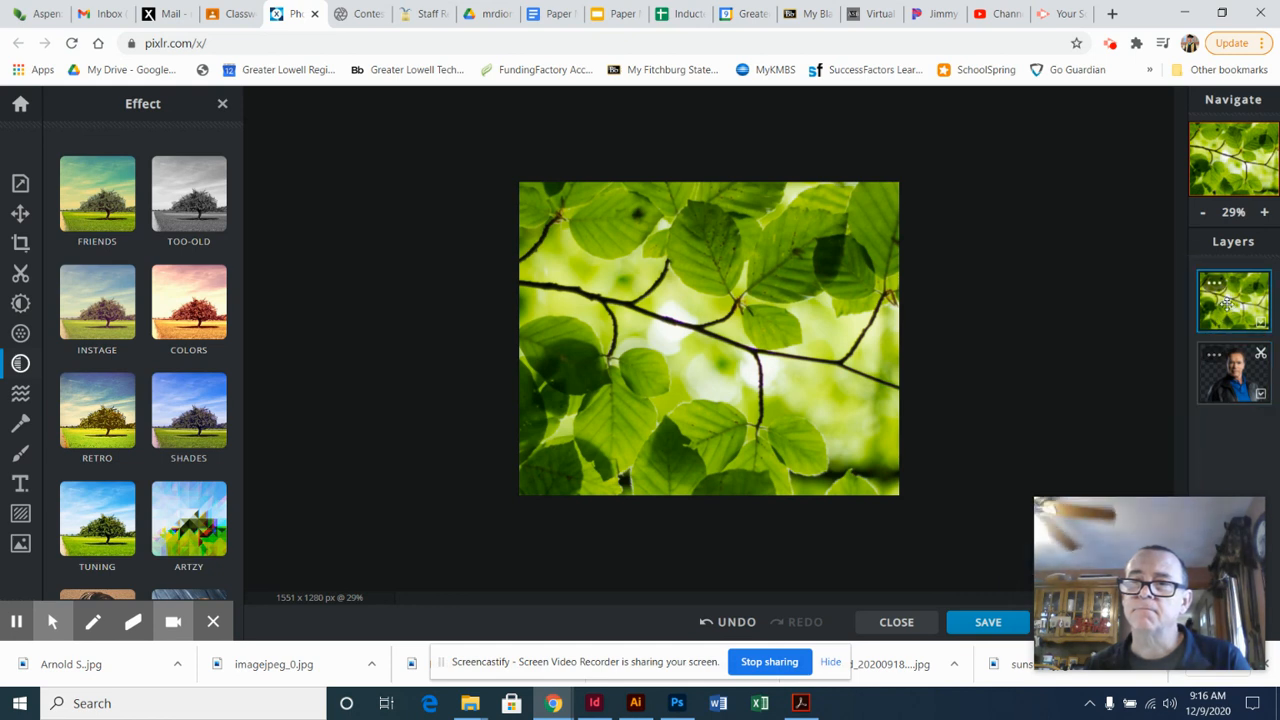
{"action": "left_click", "coordinate": [1219, 285]}
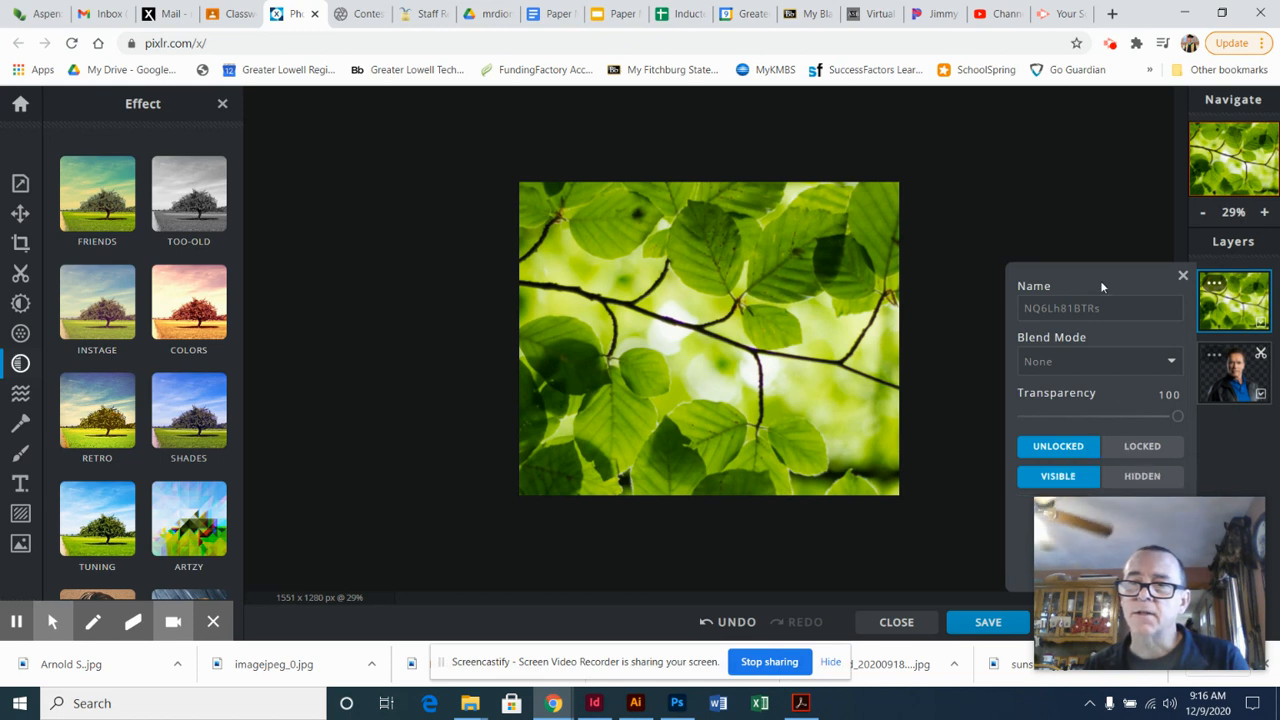
{"action": "left_click", "coordinate": [1175, 366]}
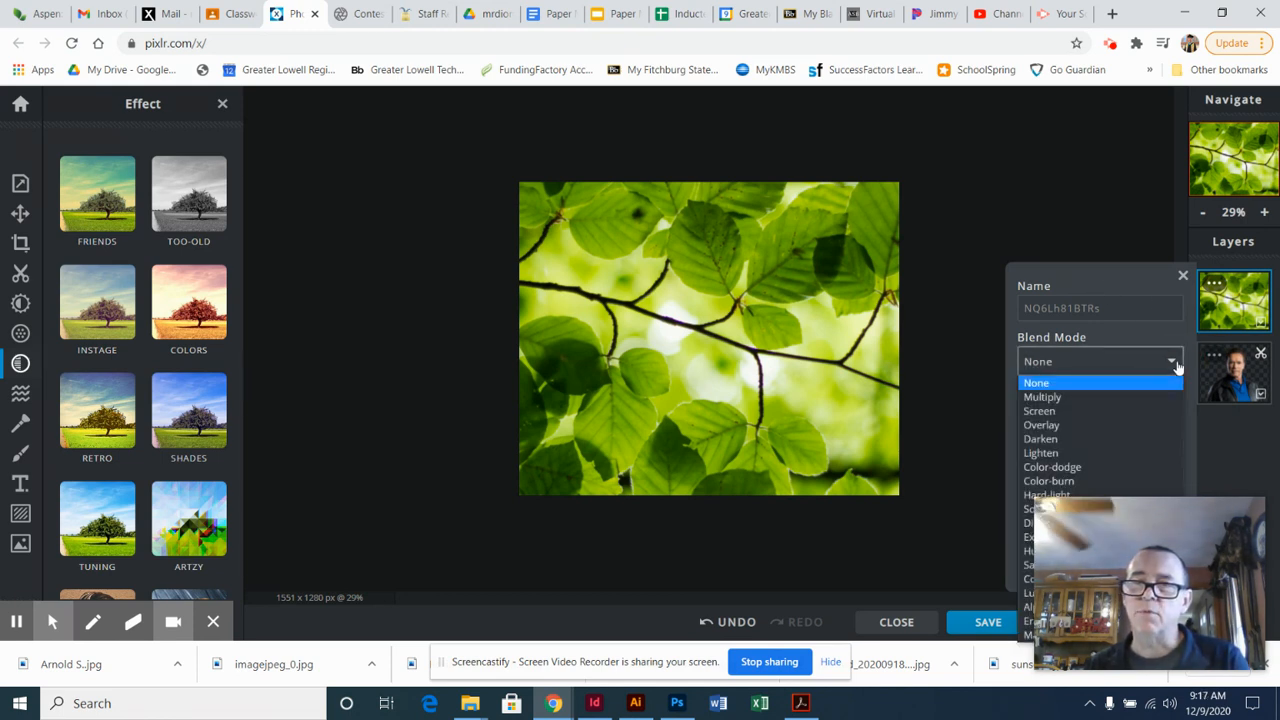
{"action": "left_click", "coordinate": [1155, 287]}
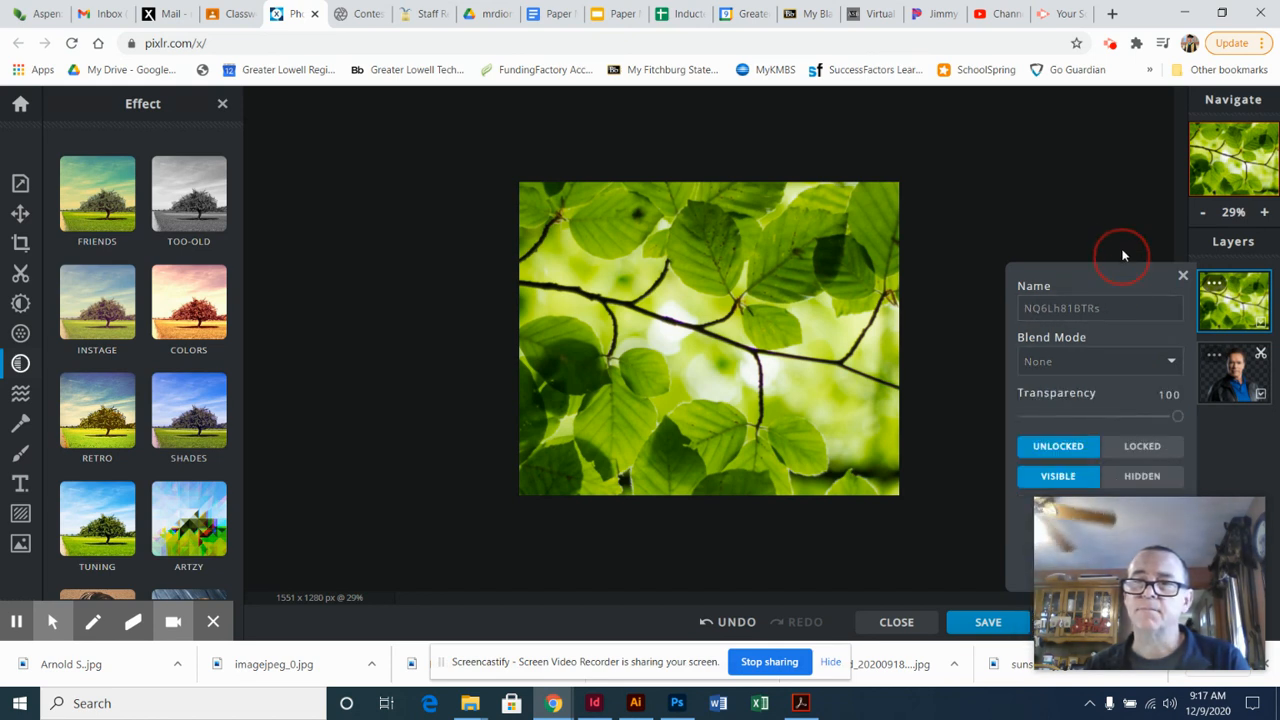
{"action": "left_click", "coordinate": [1181, 278]}
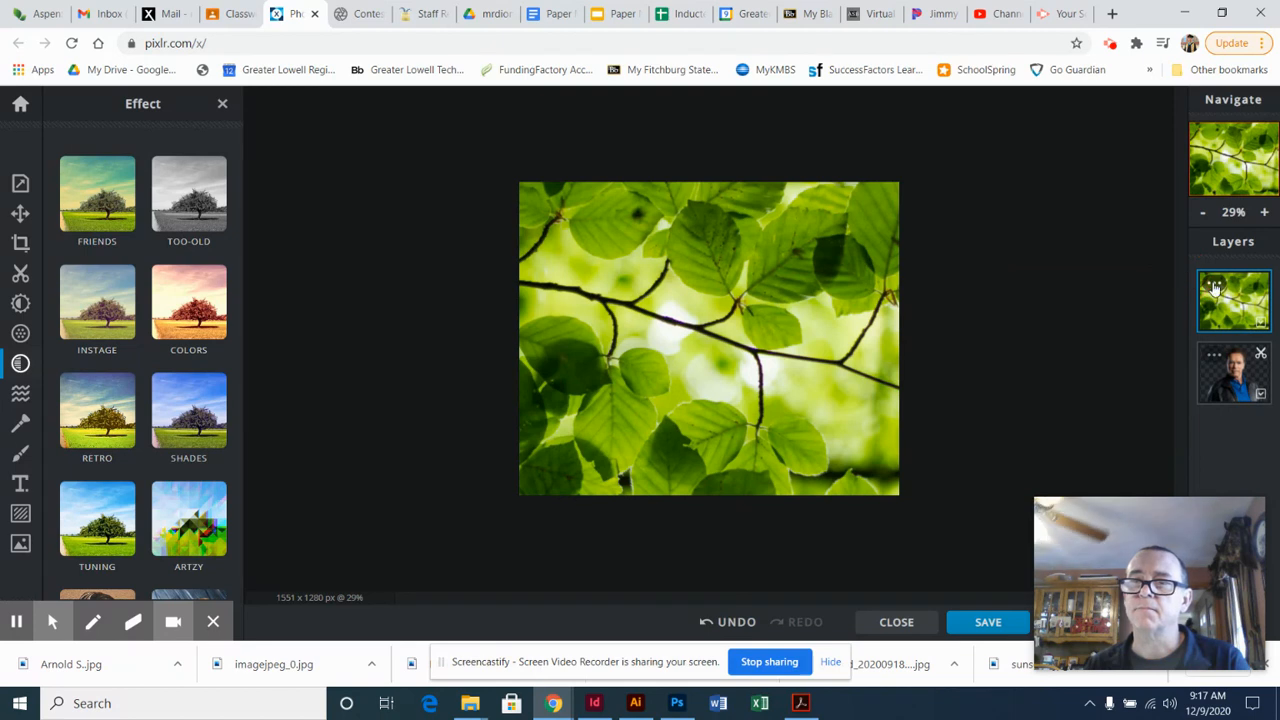
Try turning on the image's background color in the properties, and turn it off again.
{"action": "left_click", "coordinate": [222, 103]}
{"action": "left_click", "coordinate": [20, 184]}
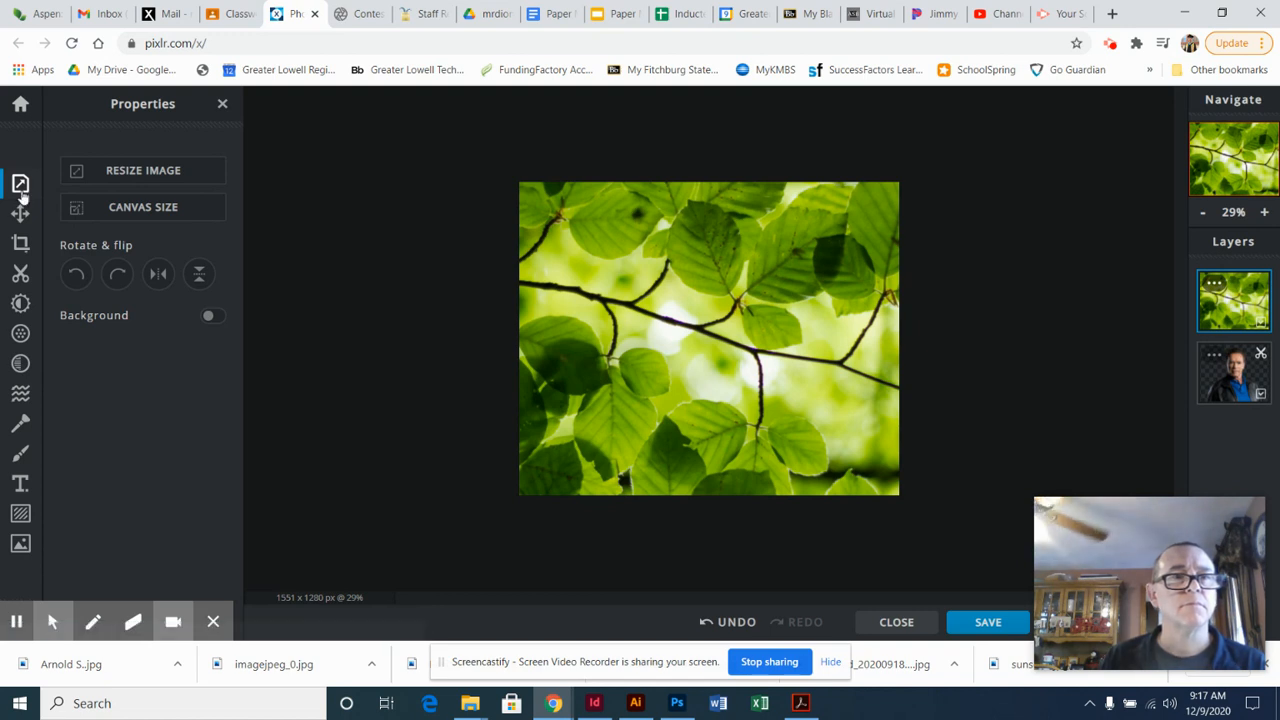
{"action": "left_click", "coordinate": [208, 318]}
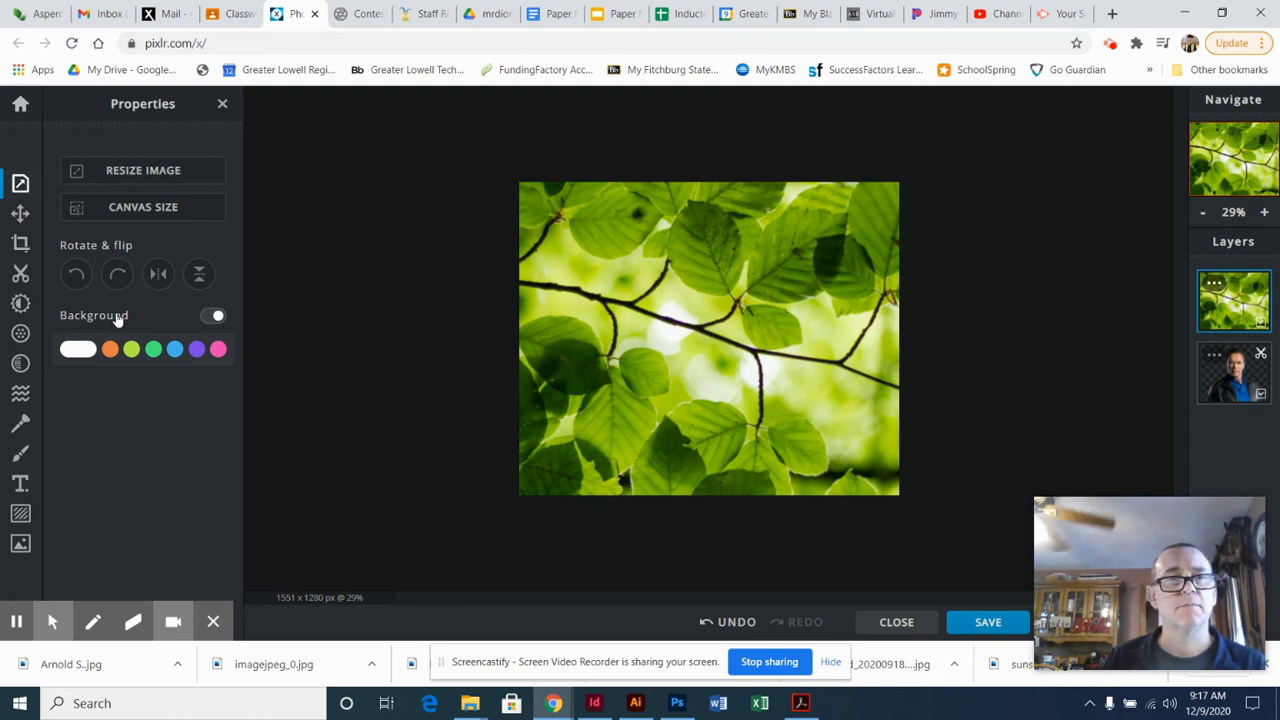
{"action": "left_click", "coordinate": [1238, 374]}
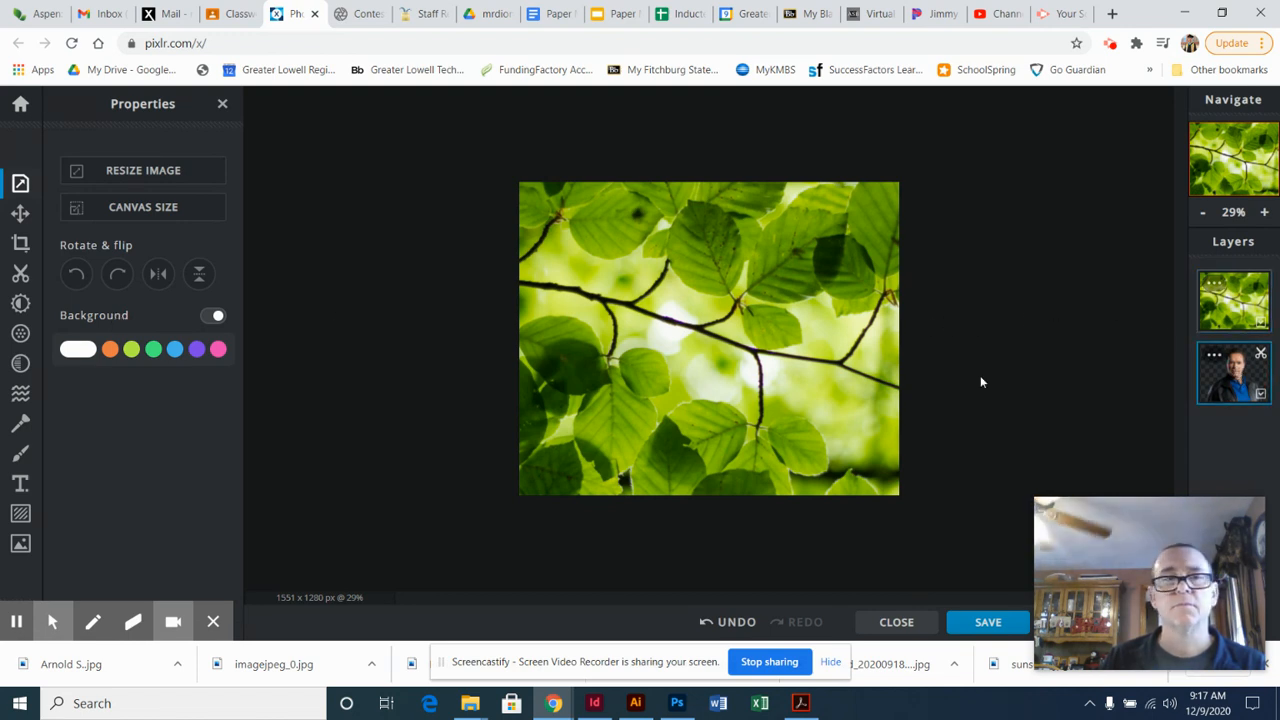
{"action": "left_click", "coordinate": [211, 320]}
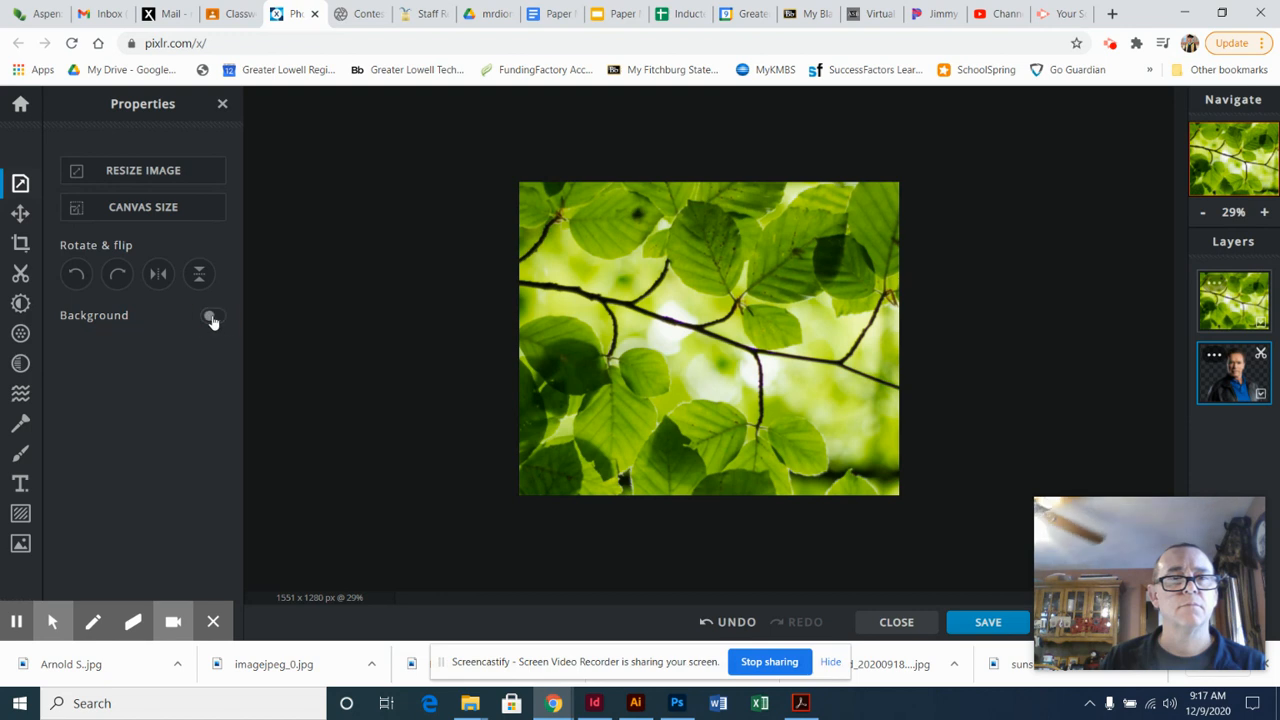
Move the green leaves layer beneath the portrait layer so the leaves form the backdrop.
{"action": "left_click", "coordinate": [1233, 311]}
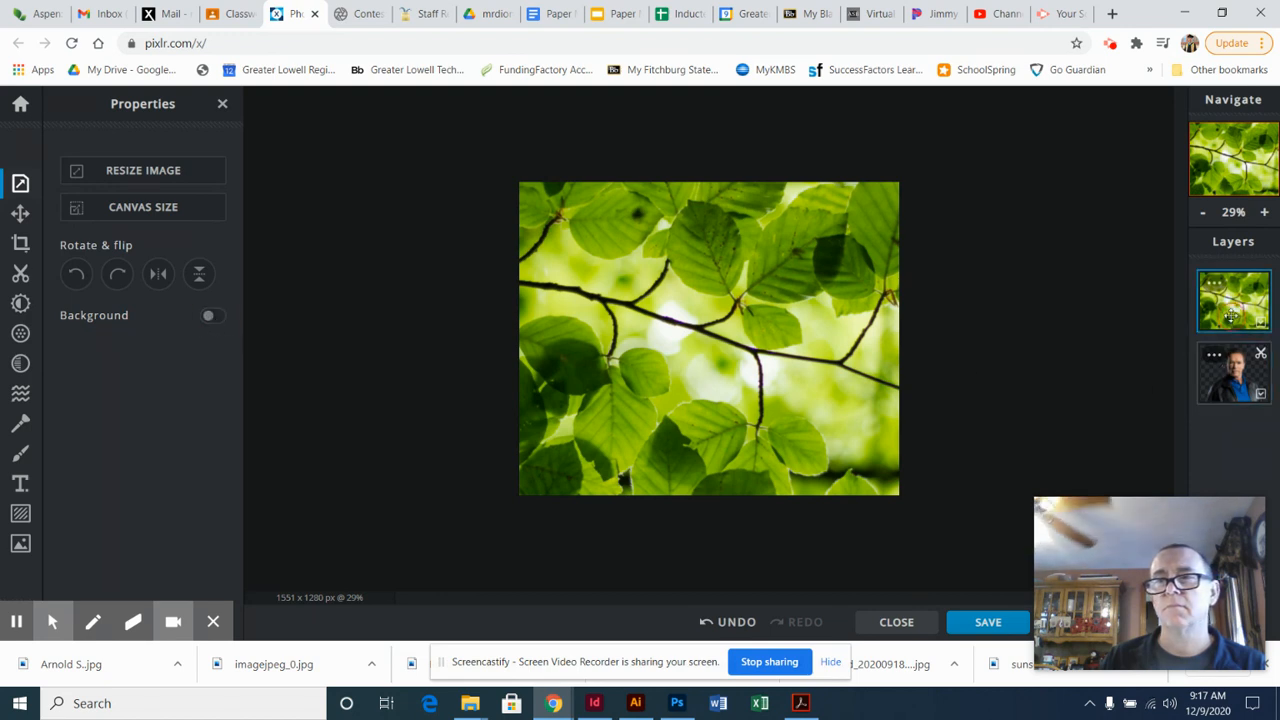
{"action": "left_click_drag", "start_coordinate": [1234, 311], "coordinate": [1251, 437]}
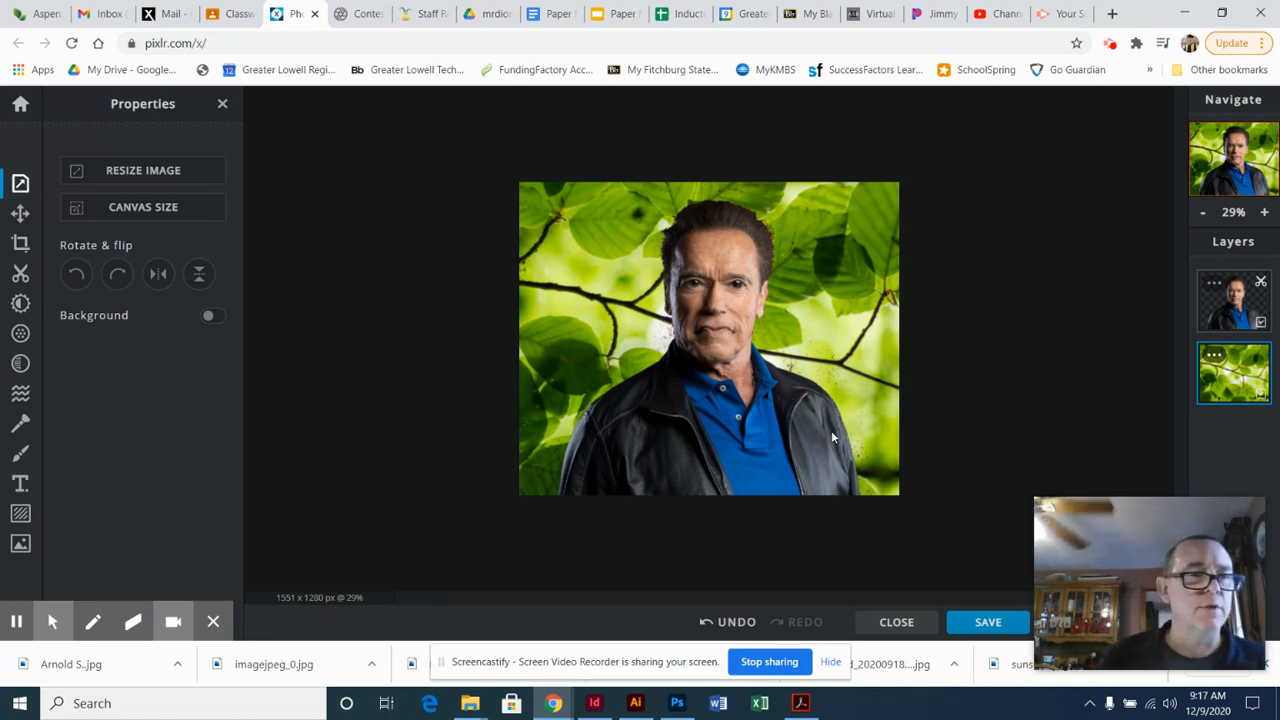
Set up the Draw brush with a size of 90 px, 35% softness and a red color.
{"action": "left_click", "coordinate": [21, 425]}
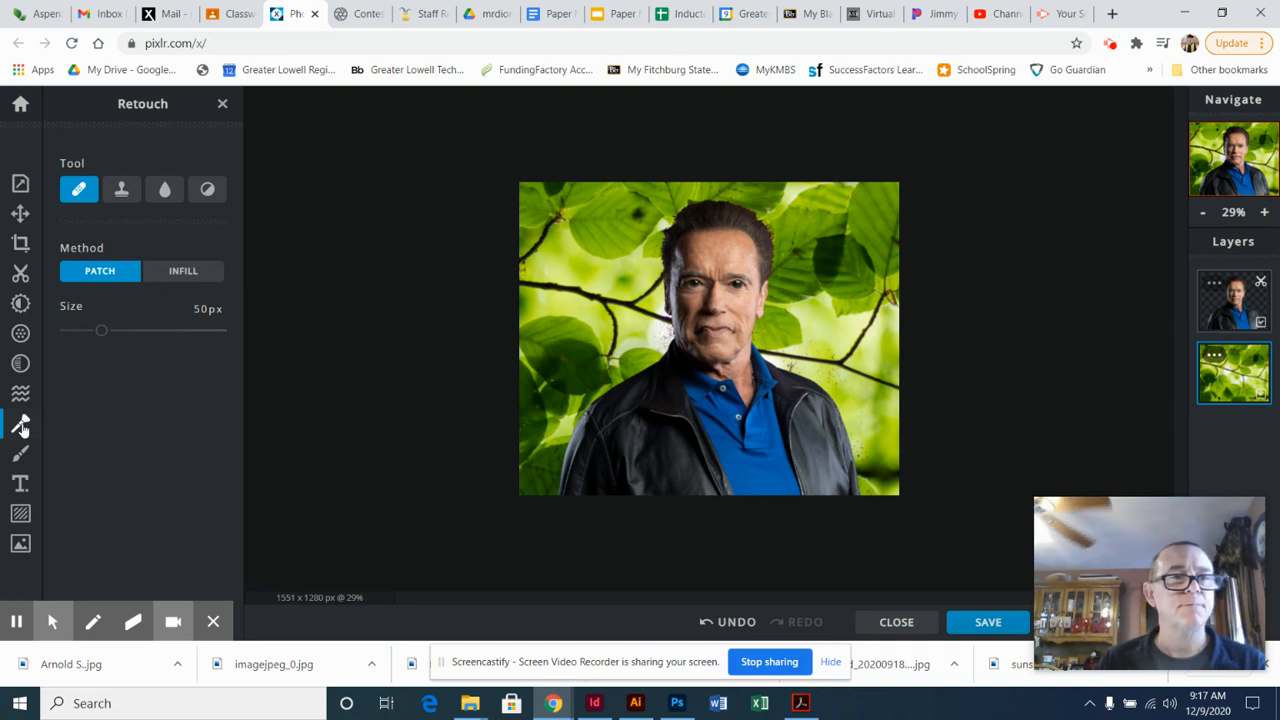
{"action": "left_click", "coordinate": [21, 452]}
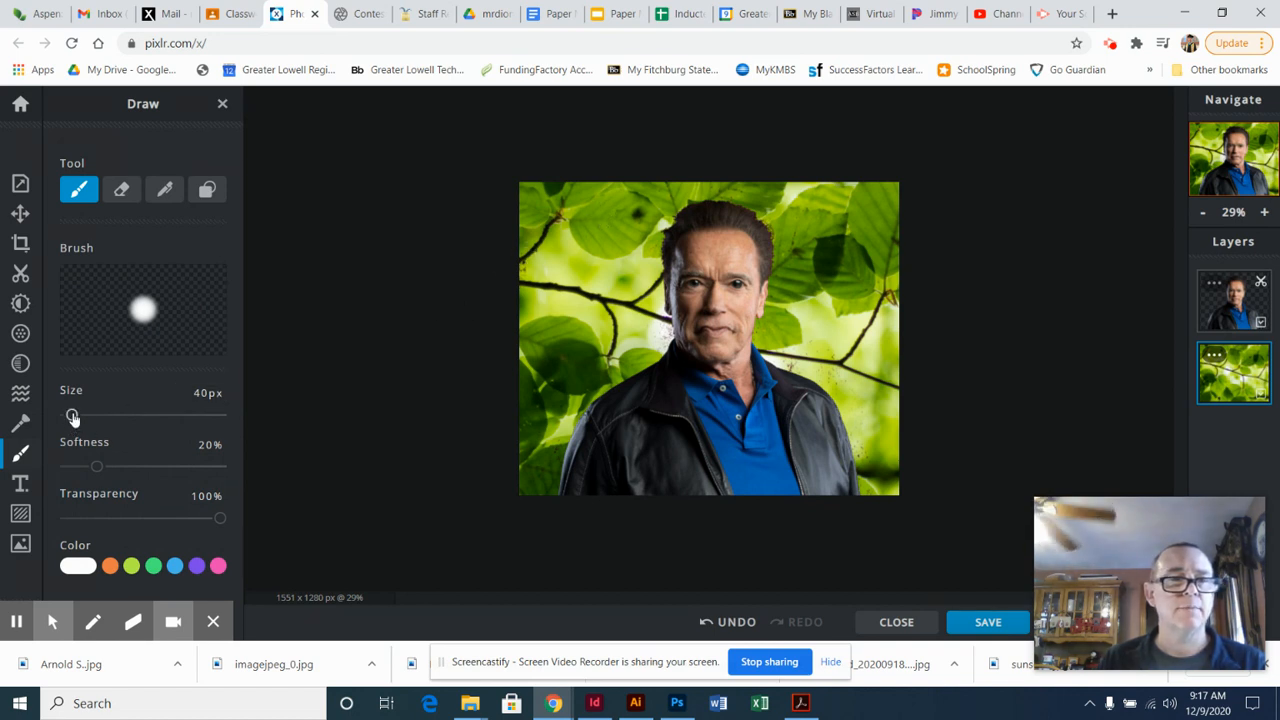
{"action": "left_click_drag", "start_coordinate": [72, 415], "coordinate": [80, 416]}
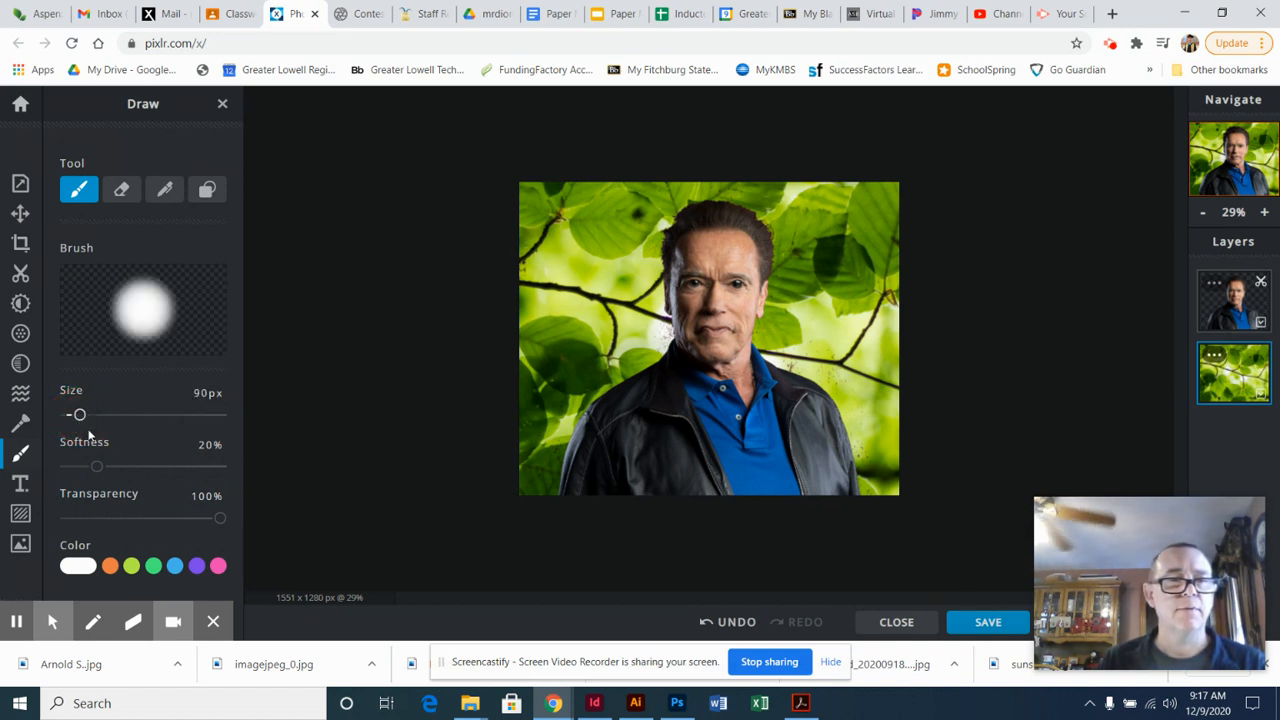
{"action": "left_click_drag", "start_coordinate": [97, 467], "coordinate": [120, 469]}
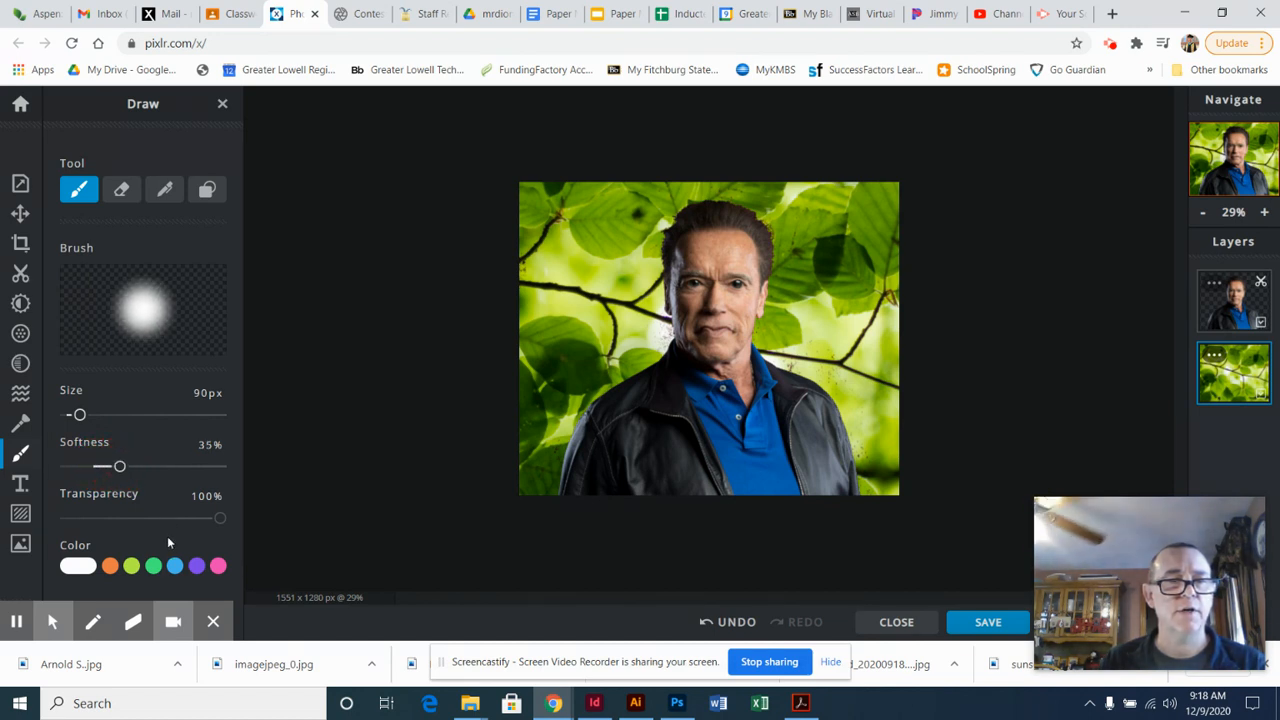
{"action": "left_click", "coordinate": [80, 568]}
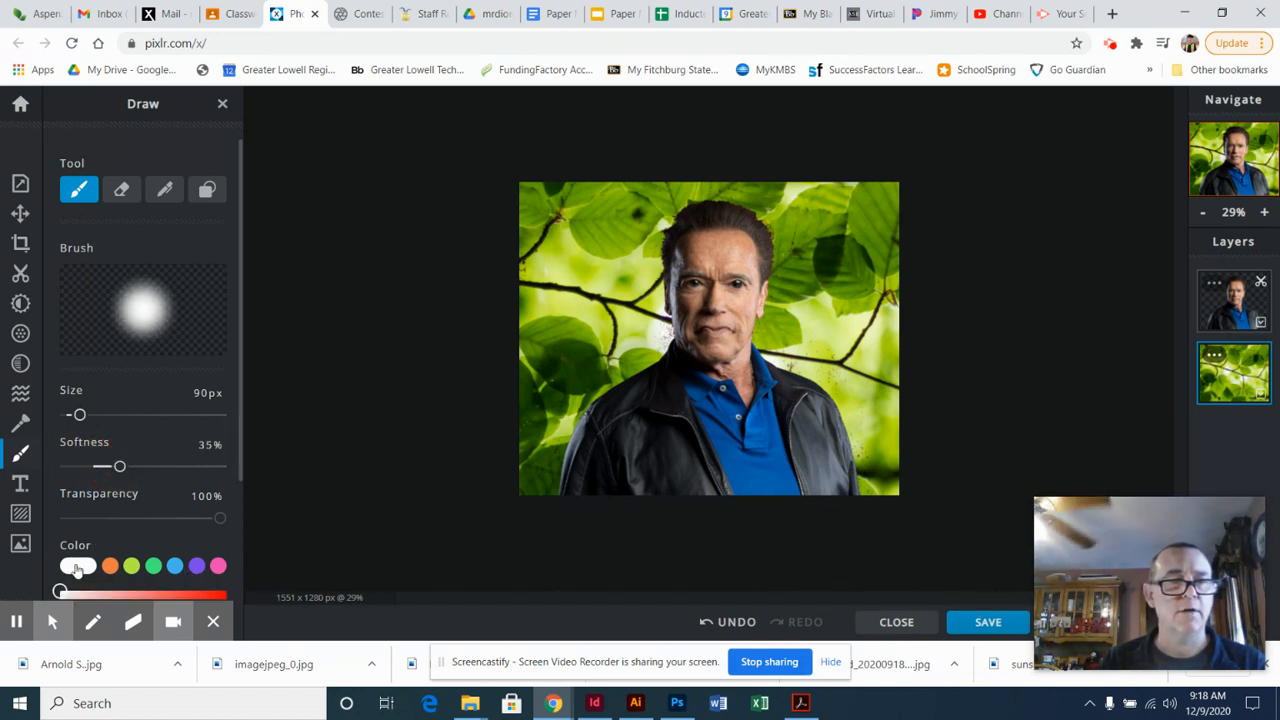
{"action": "left_click", "coordinate": [213, 595]}
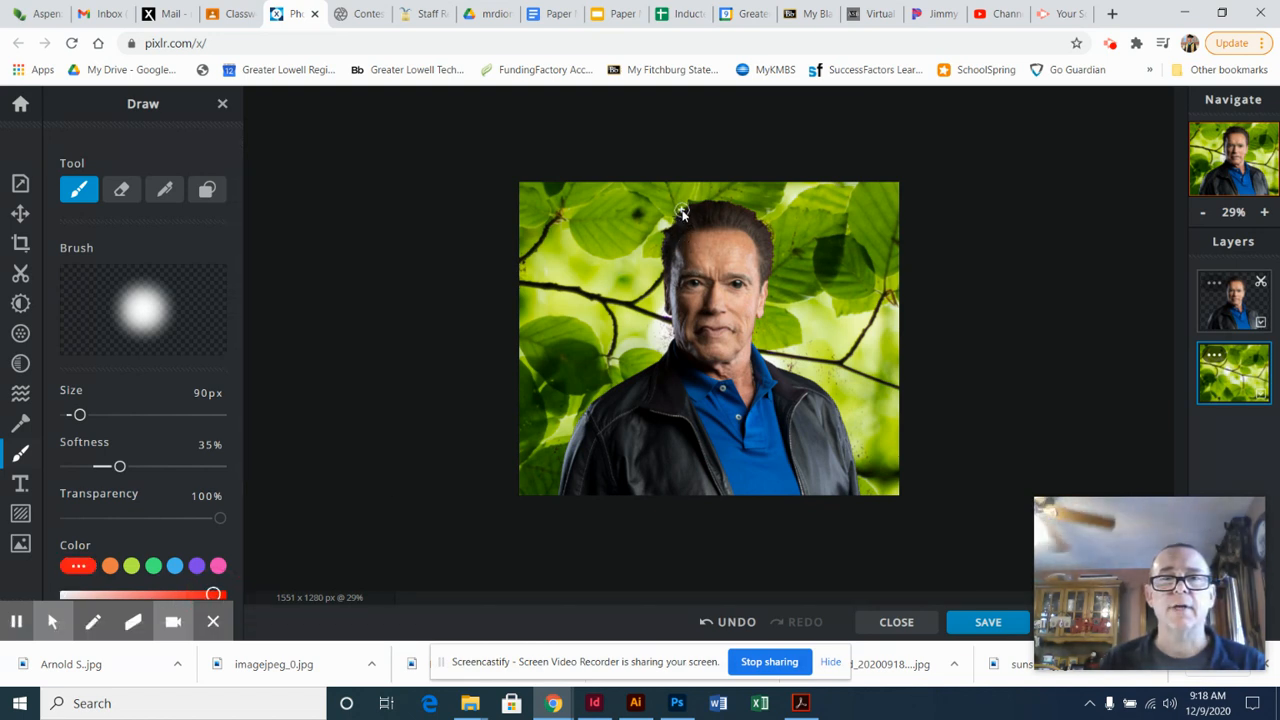
Try painting two red horns above the man's head on the green leaves layer, and undo the strokes.
{"action": "mouse_move", "coordinate": [682, 205]}
{"action": "left_mouse_down"}
{"action": "mouse_move", "coordinate": [674, 192]}
{"action": "mouse_move", "coordinate": [670, 212]}
{"action": "mouse_move", "coordinate": [684, 206]}
{"action": "left_mouse_up"}
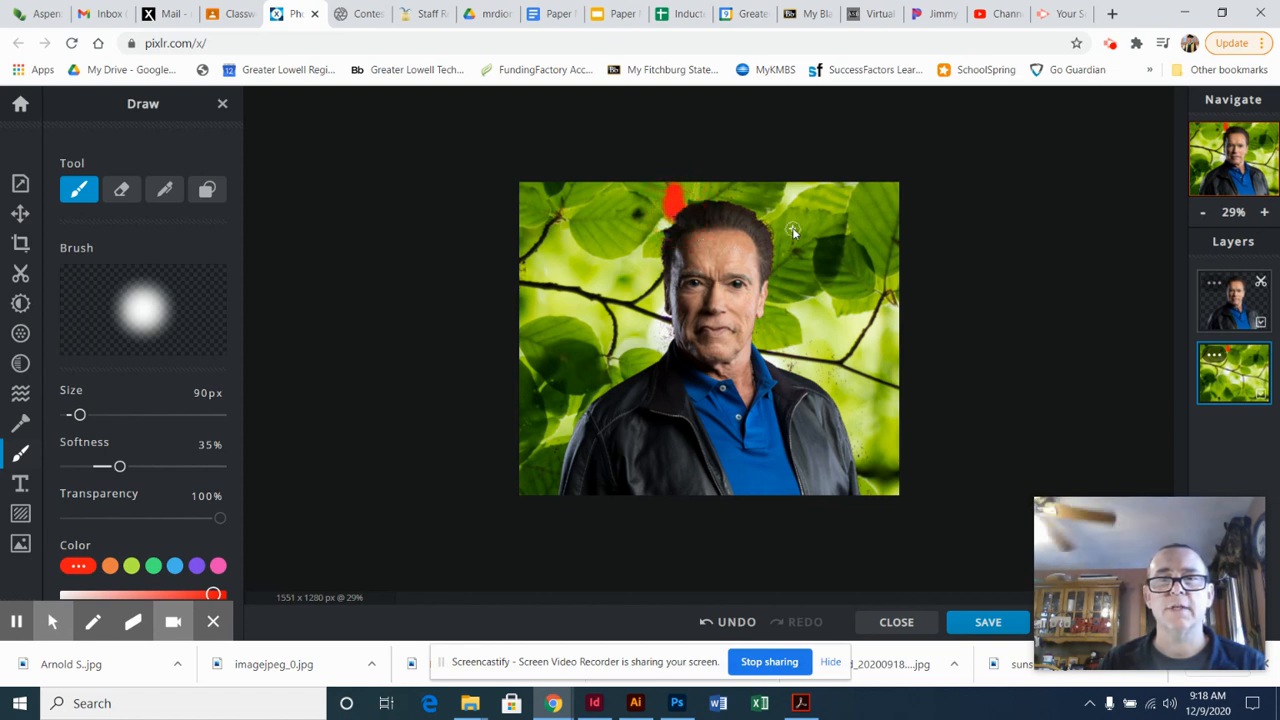
{"action": "left_click", "coordinate": [754, 195]}
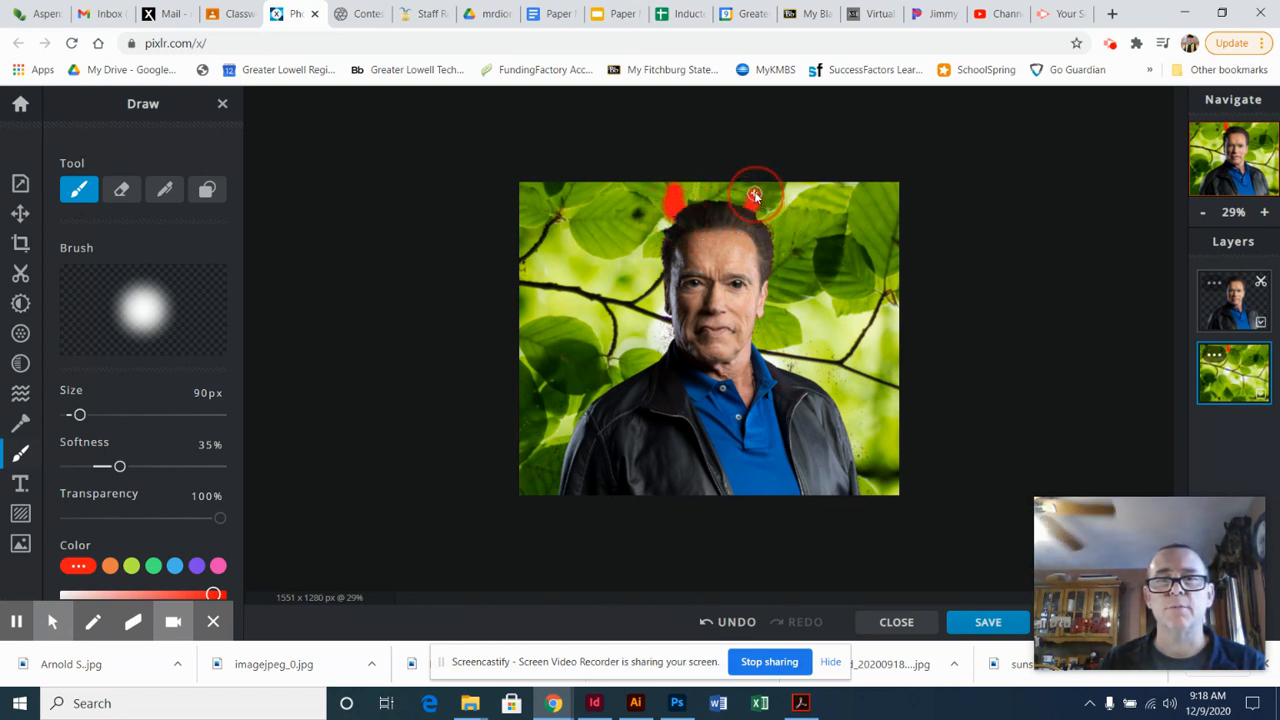
{"action": "left_click_drag", "start_coordinate": [760, 194], "coordinate": [757, 215]}
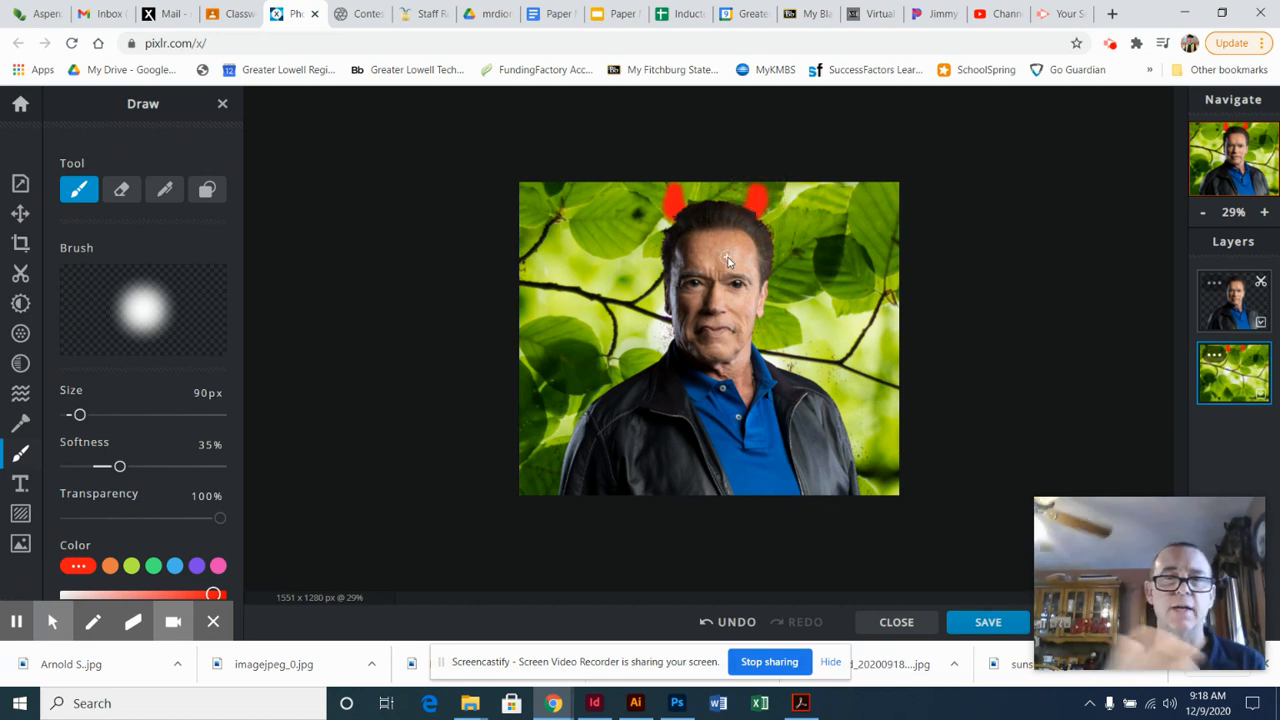
{"action": "key", "text": "ctrl+z"}
{"action": "key", "text": "ctrl+z"}
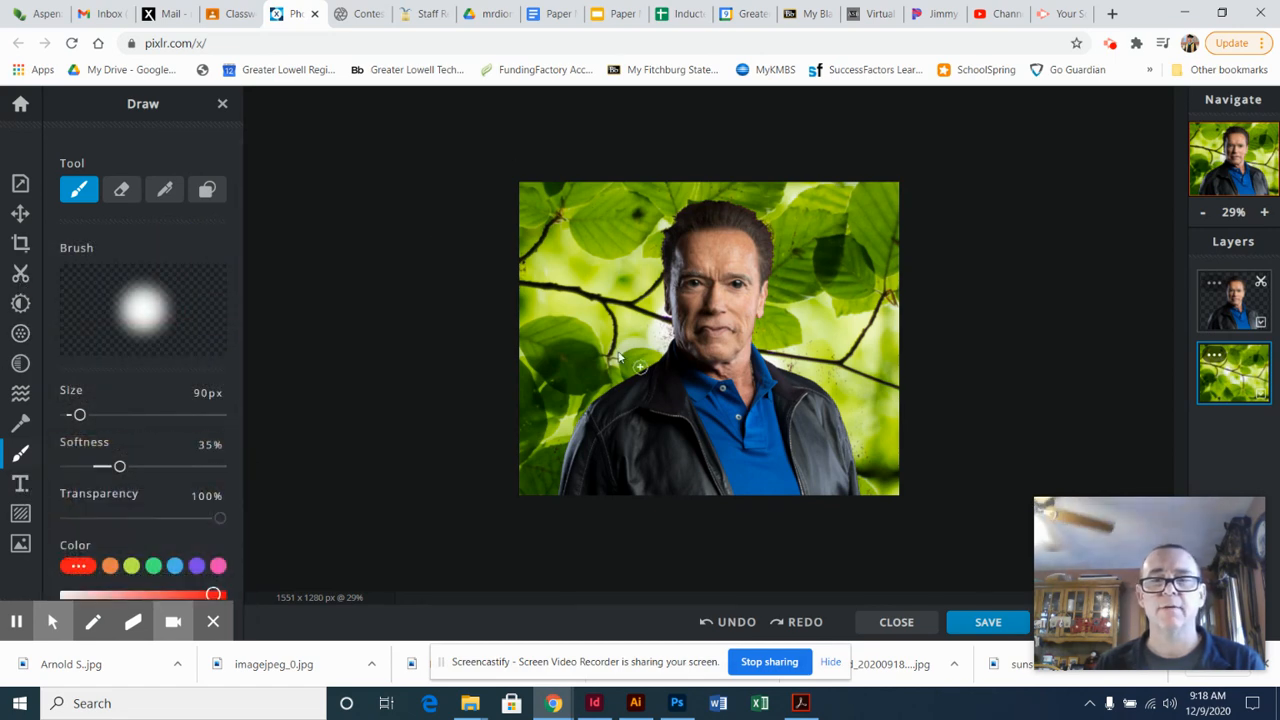
Download the finished composite as a JPG at high 90% quality and 1551 x 1280 px, and dismiss the save dialog.
{"action": "left_click", "coordinate": [987, 623]}
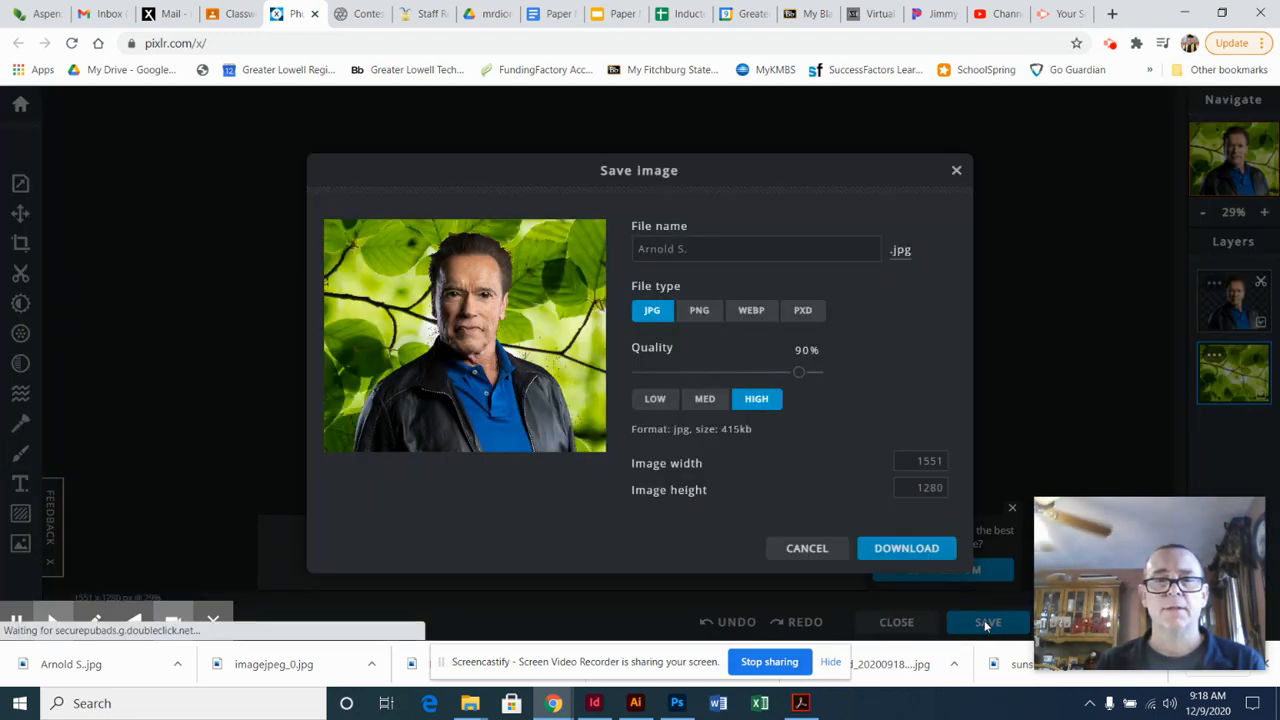
{"action": "left_click", "coordinate": [906, 549]}
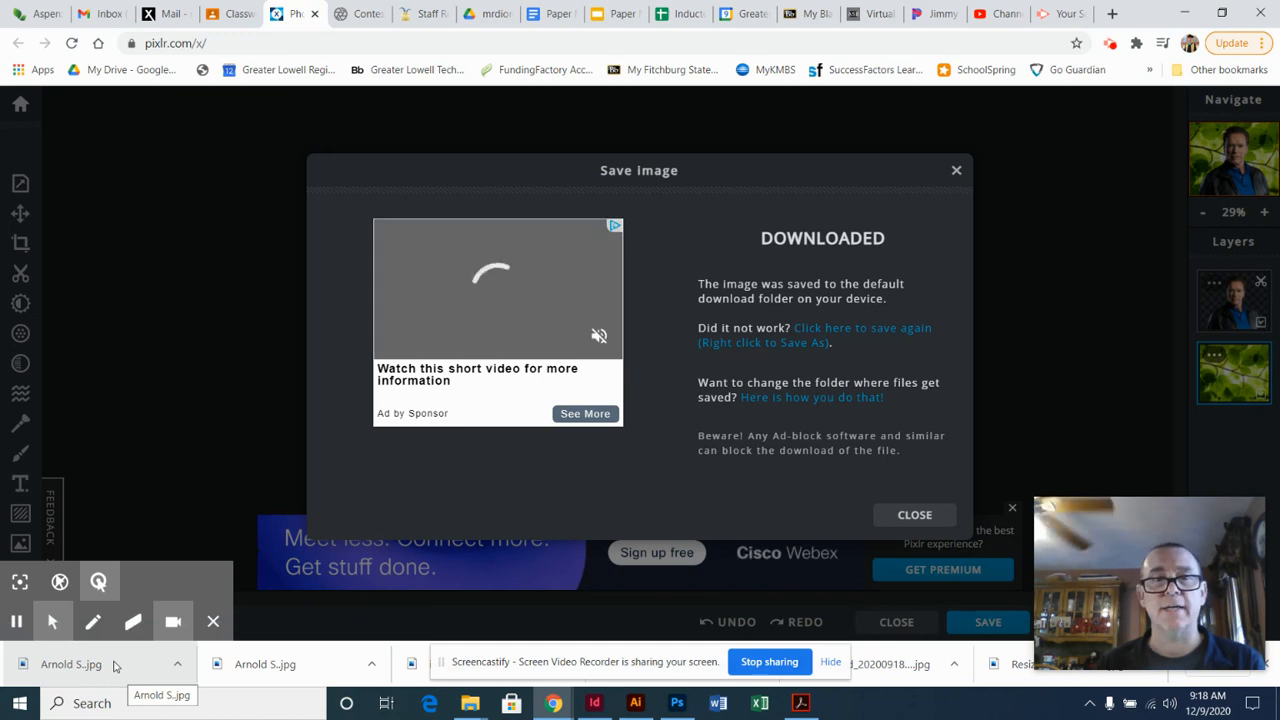
{"action": "left_click", "coordinate": [908, 516]}
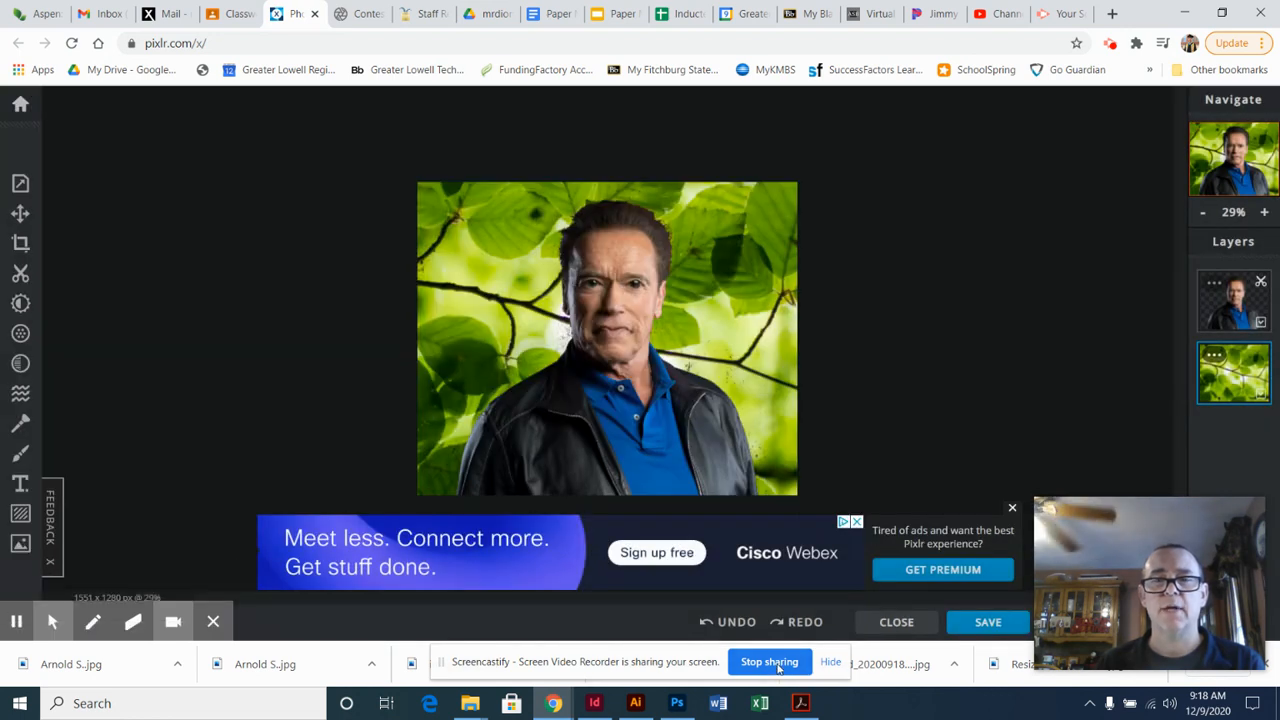